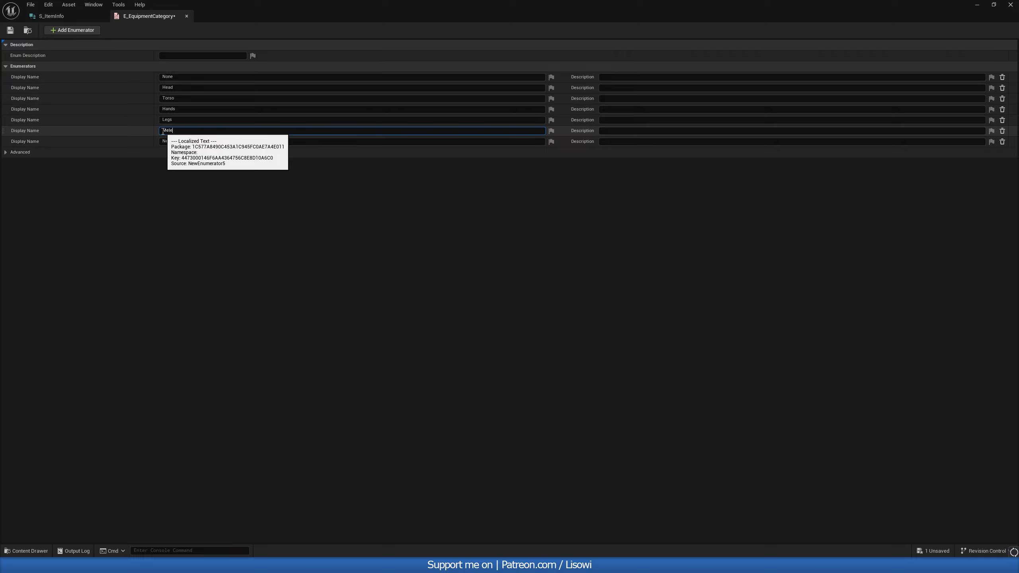
- Name the last two enumerators of the equipment category enumeration Melee and Ranged
type("e")
left_click(195, 140)
type("R")
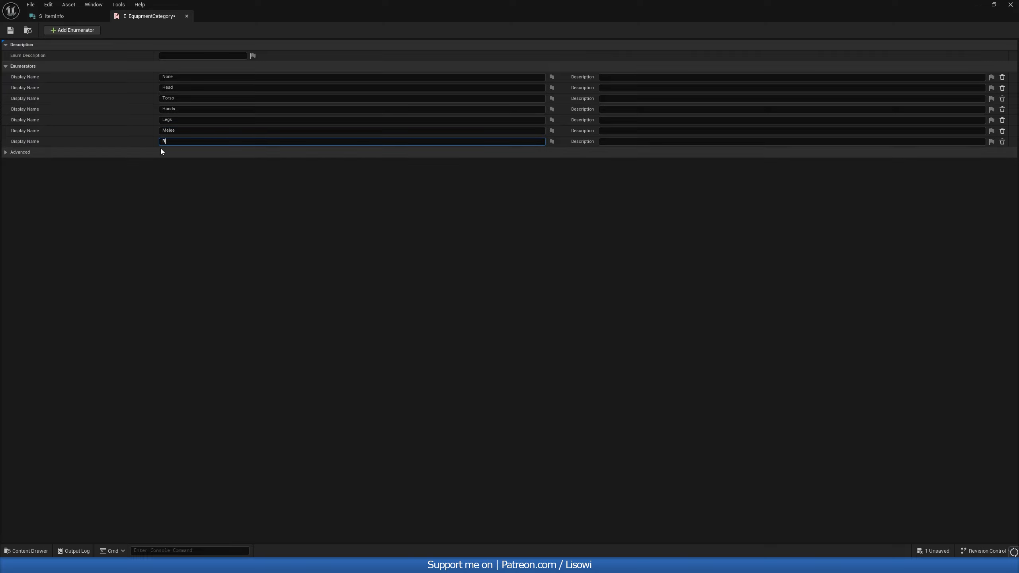
type("anged")
key("Return")
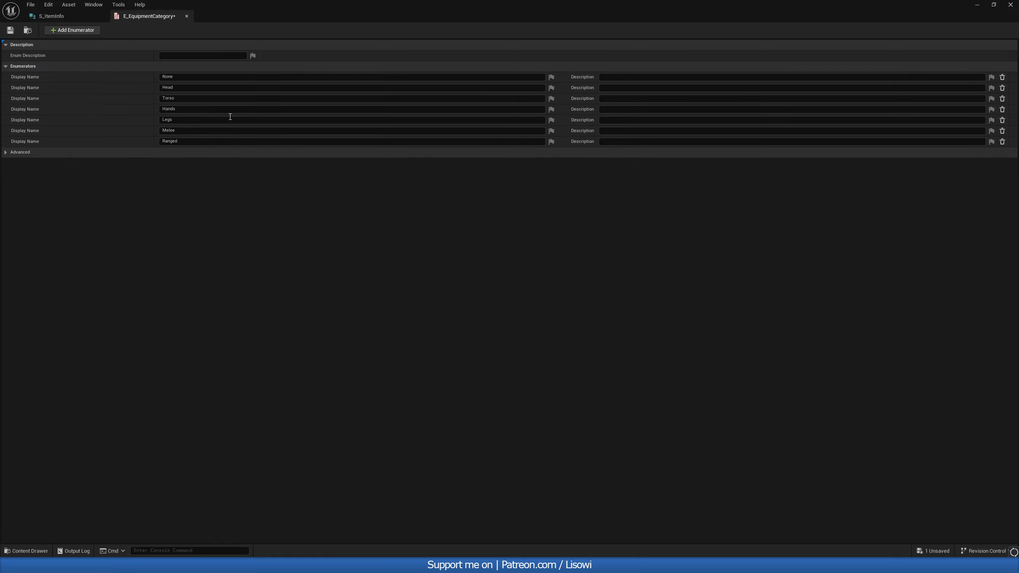
- Open the BP_ThirdPersonCharacter blueprint from the ThirdPerson Blueprints folder and show its 3D viewport
left_click(27, 550)
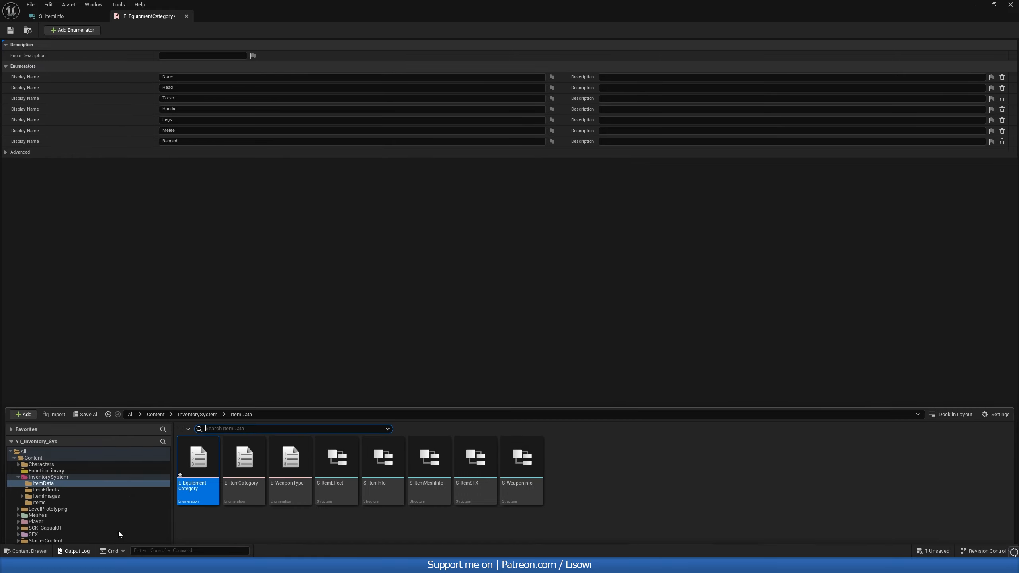
left_click(155, 366)
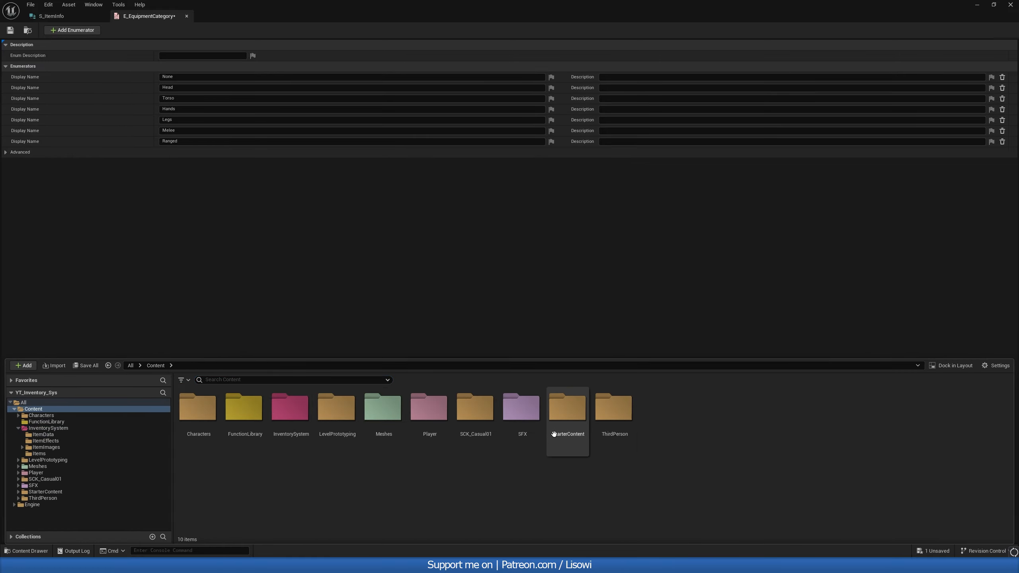
double_click(605, 433)
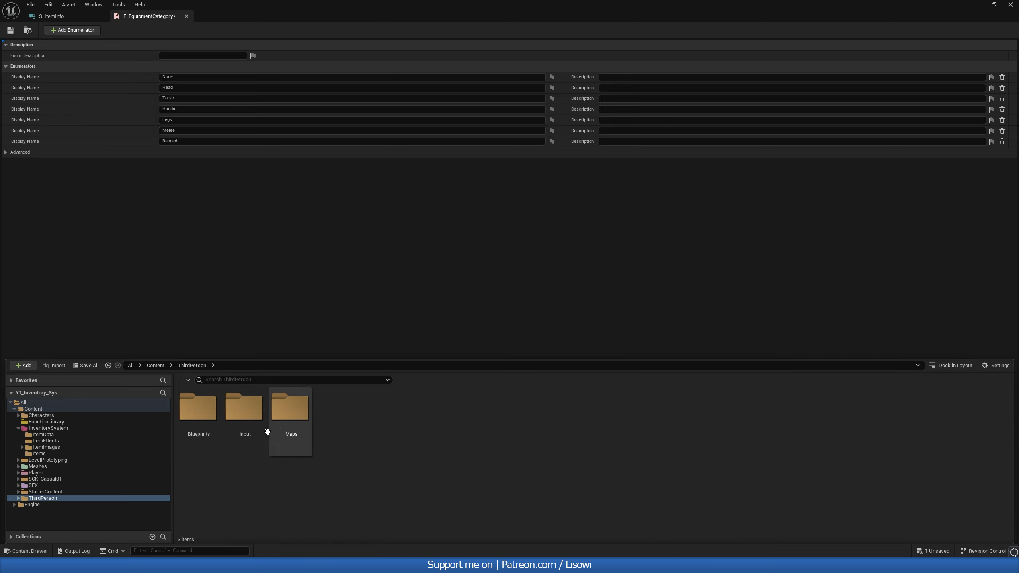
double_click(197, 419)
left_click(198, 419)
double_click(199, 420)
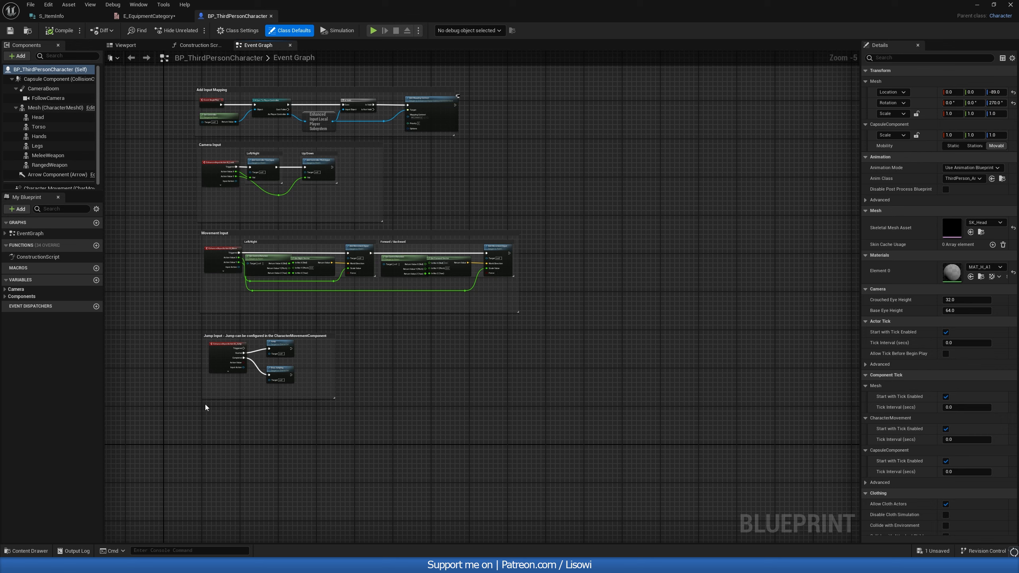
left_click(133, 46)
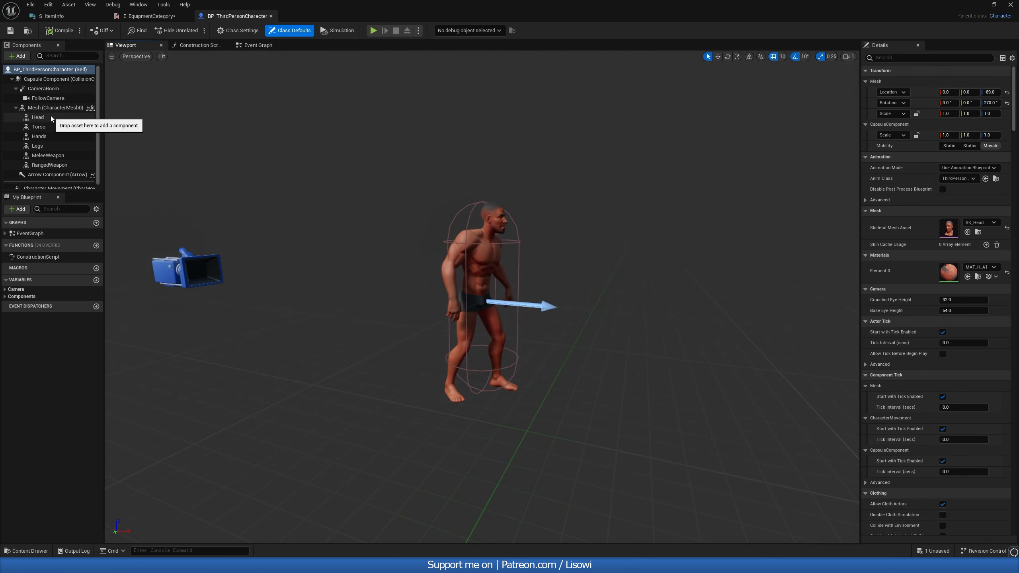
- Check the character's Torso, Hands, Legs, MeleeWeapon and RangedWeapon mesh components against the equipment categories
left_click(43, 127)
left_click(47, 136)
left_click(46, 146)
left_click(45, 156)
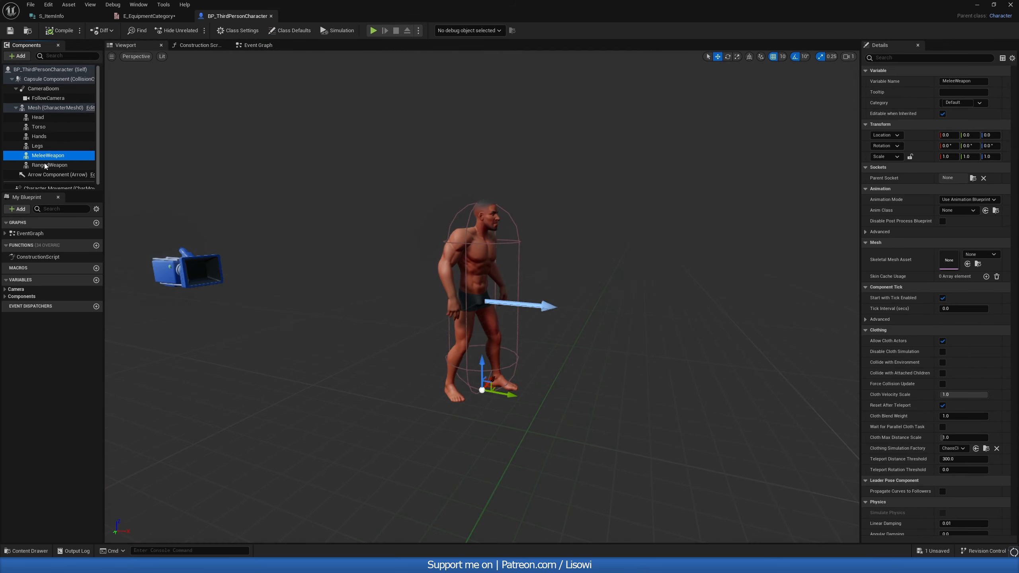
left_click(44, 163)
- Save the E_EquipmentCategory enumeration, then close it and the character blueprint to return to the S_ItemInfo structure
left_click(160, 18)
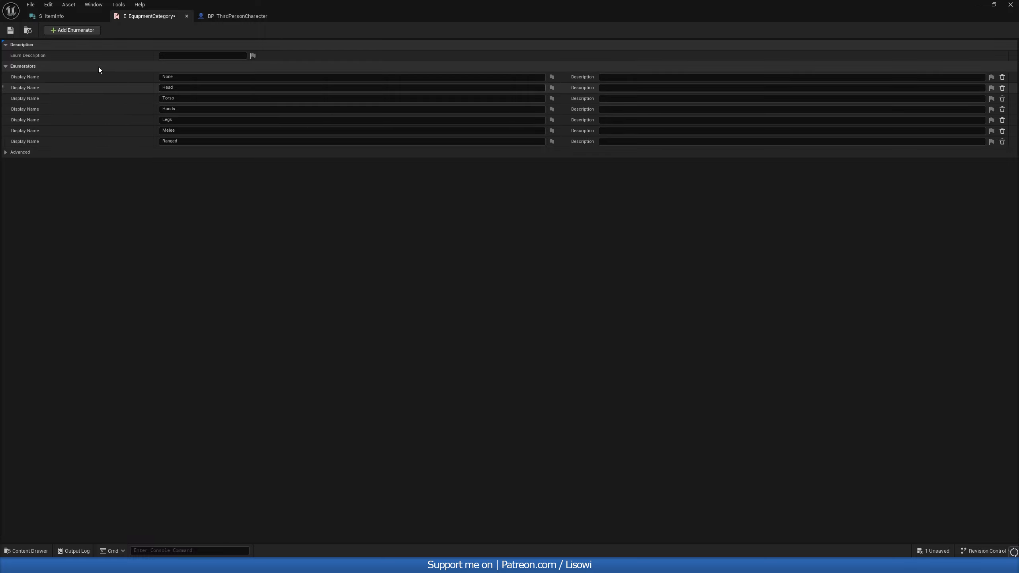
left_click(10, 30)
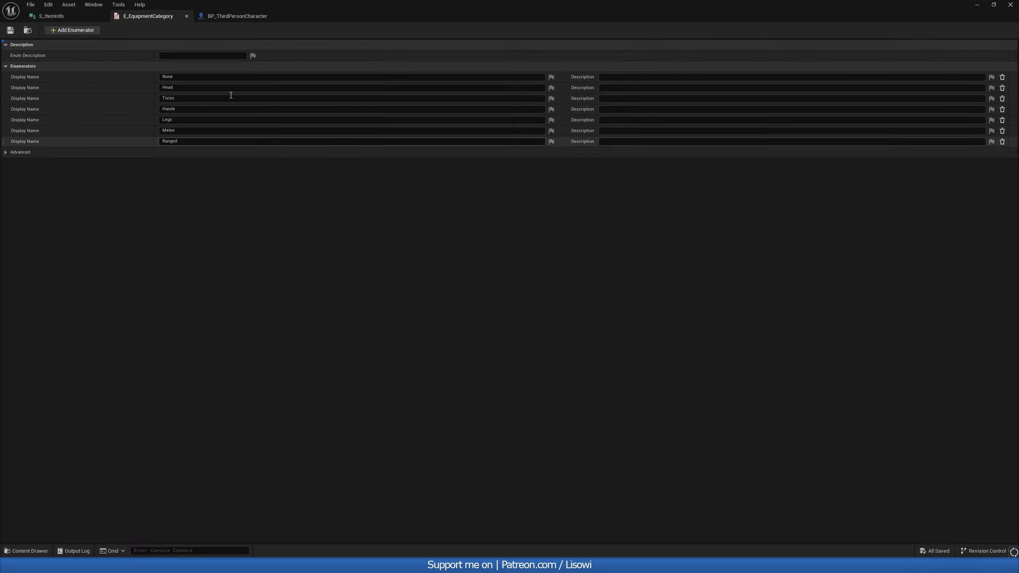
left_click(234, 21)
left_click(270, 16)
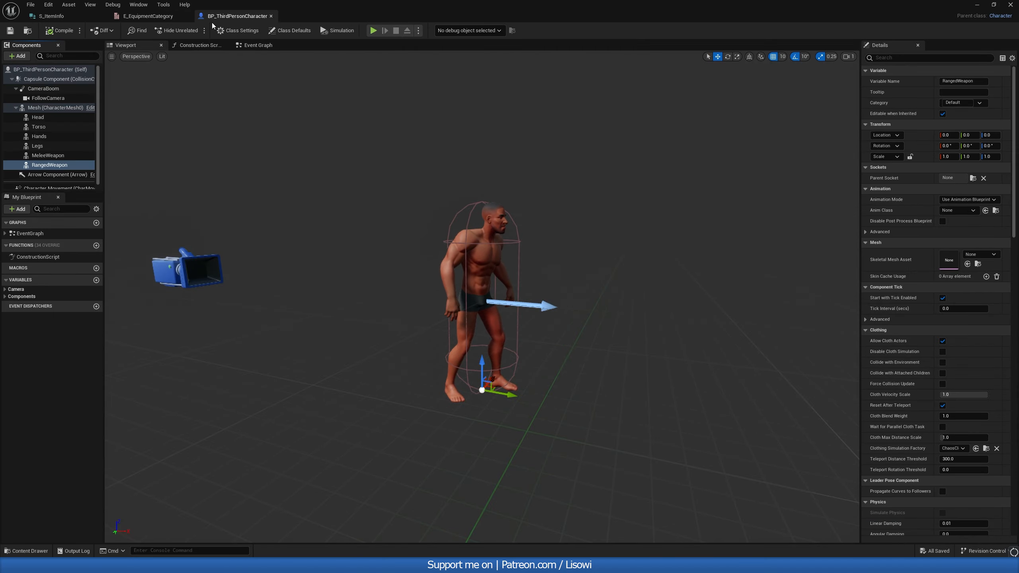
left_click(187, 17)
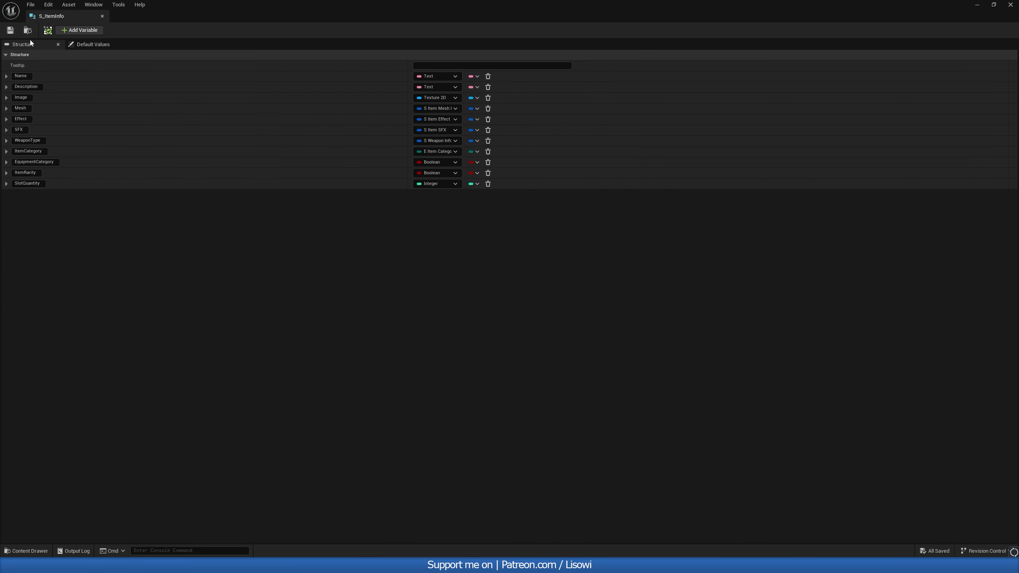
- Set the EquipmentCategory variable's type to the E_EquipmentCategory enumeration and save the structure
left_click(431, 163)
type("e_E")
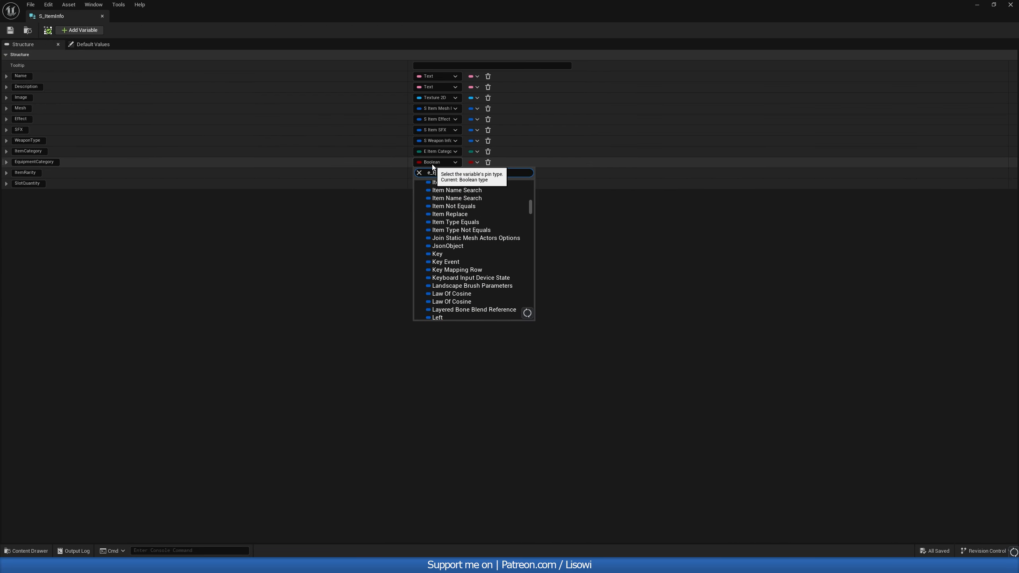
type("quip")
left_click(459, 192)
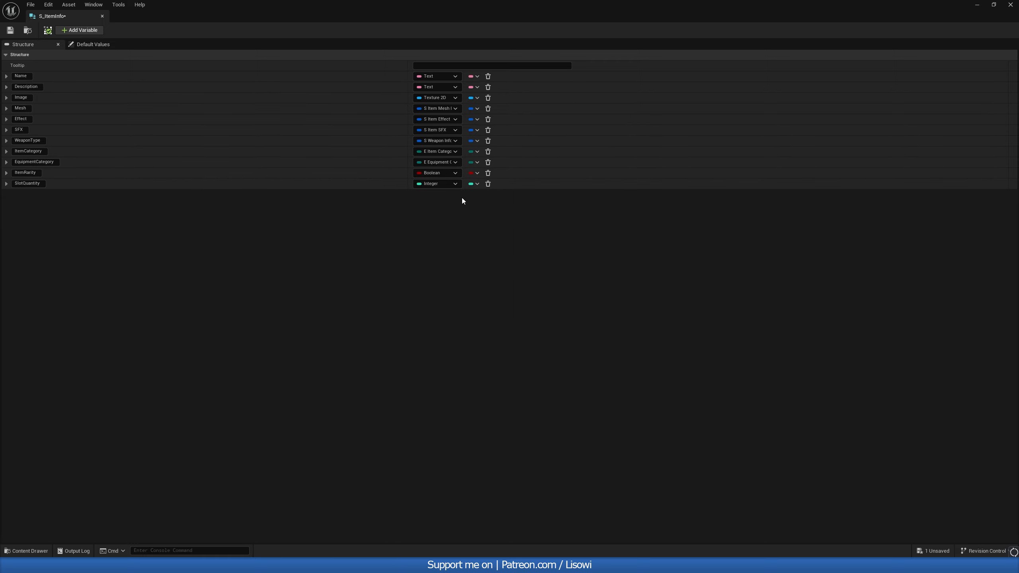
left_click(10, 30)
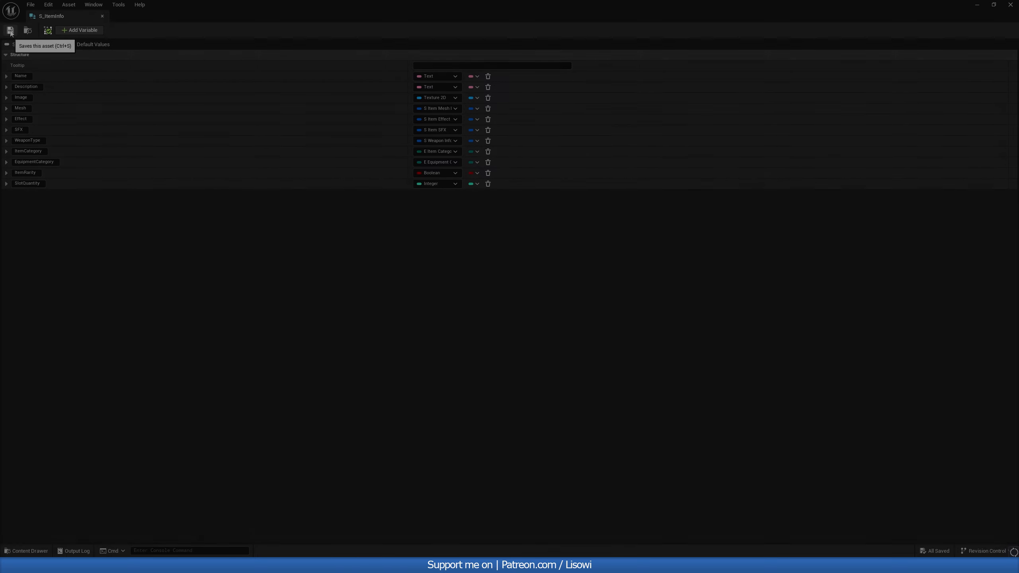
- Create a new enumeration named E_ItemRarity in the ItemData folder
key("ctrl+space")
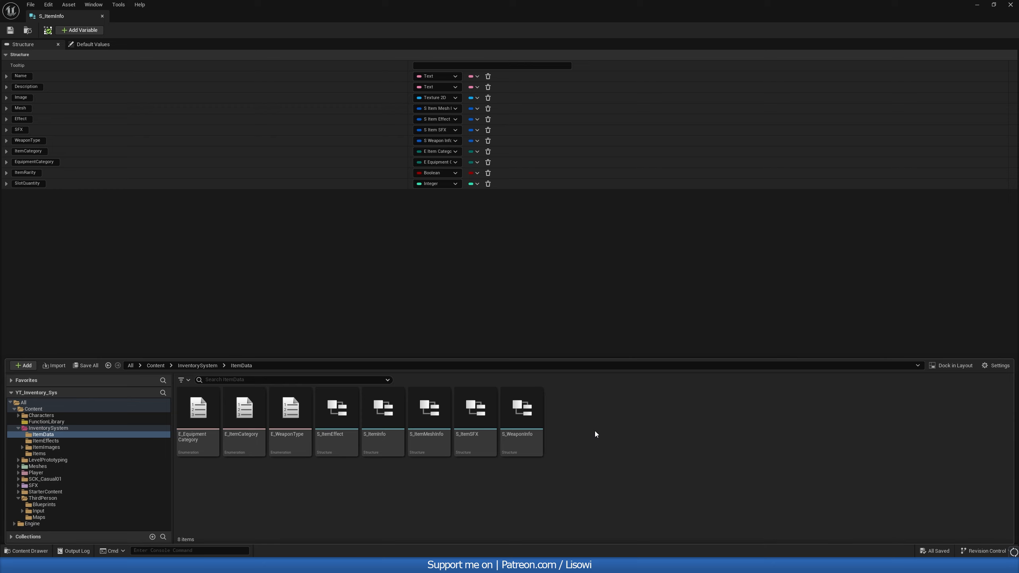
right_click(591, 421)
mouse_move(620, 281)
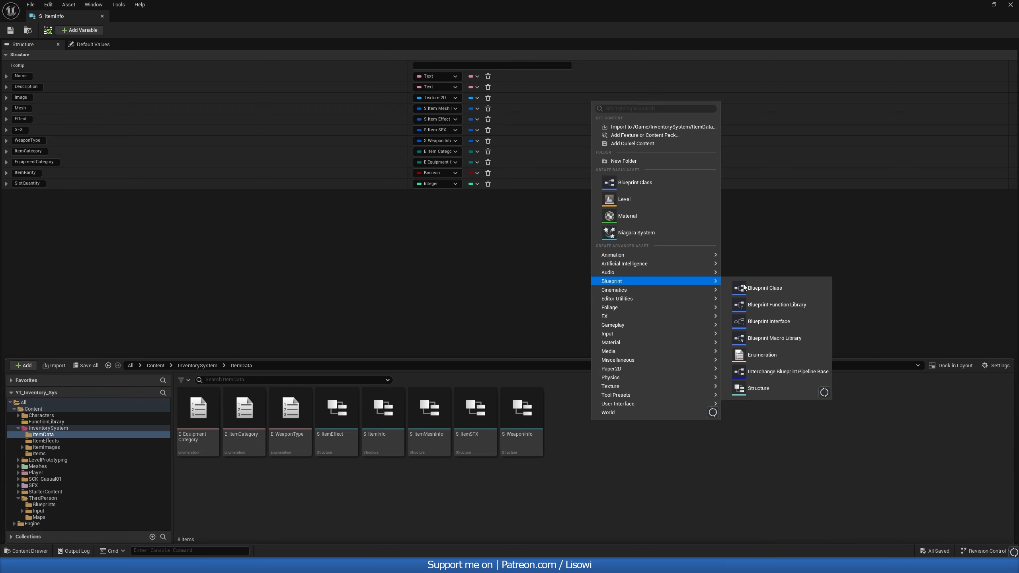
left_click(764, 355)
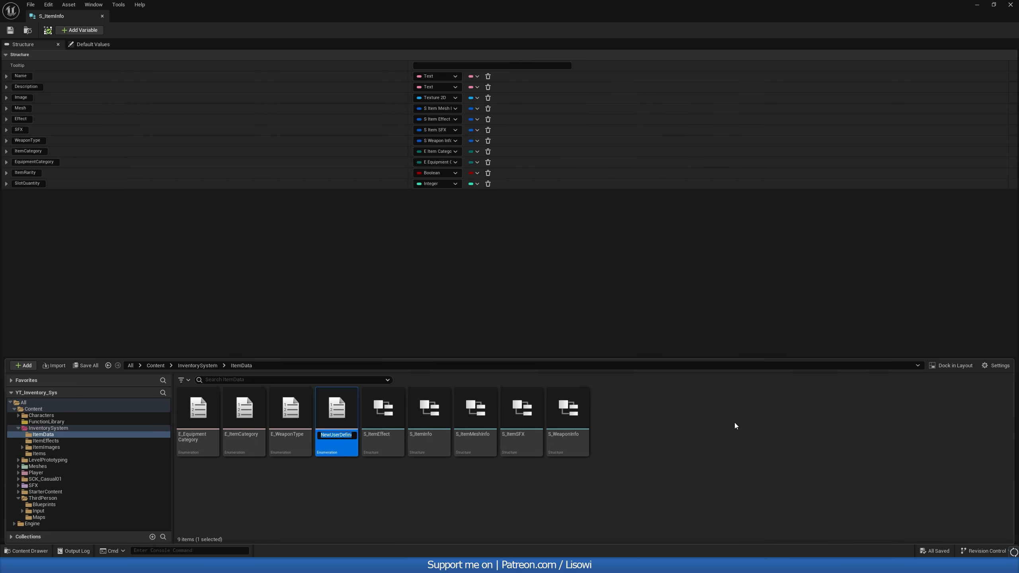
type("E_ItemRarity")
key("Return")
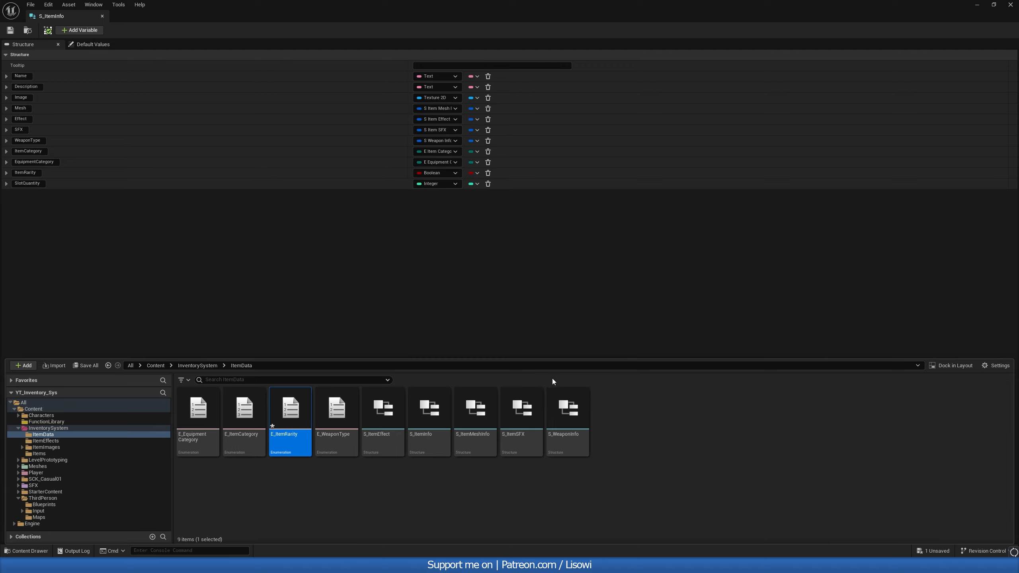
- Open the E_ItemRarity enumeration and add six enumerators to it
double_click(291, 410)
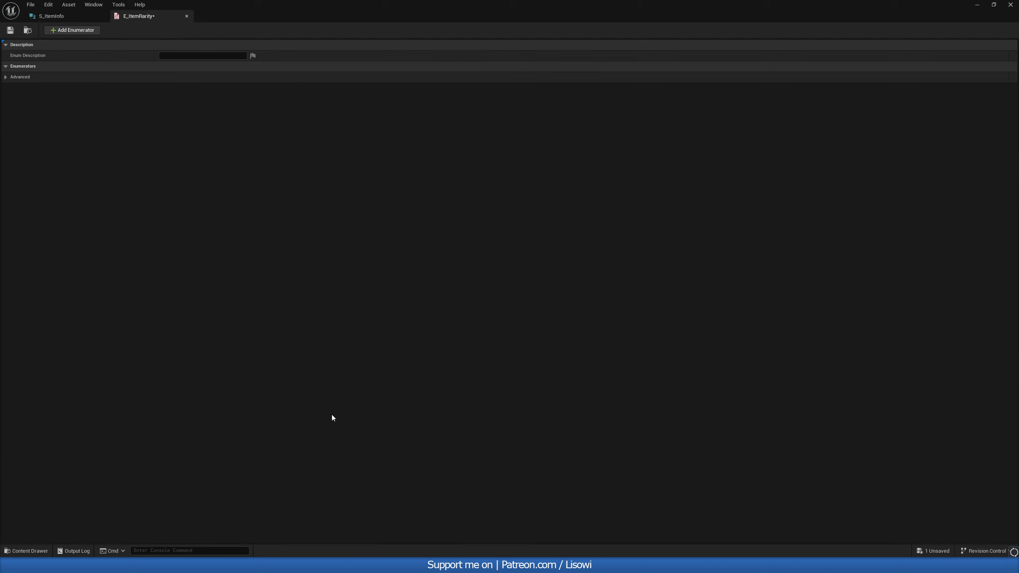
left_click(85, 32)
left_click(84, 32)
left_click(85, 32)
left_click(84, 32)
left_click(85, 32)
left_click(84, 32)
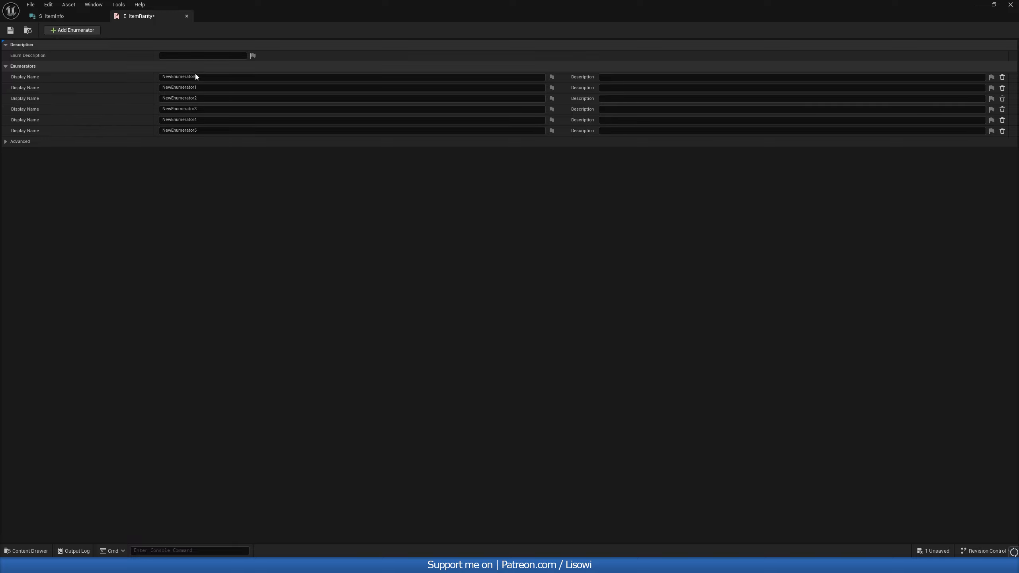
- Name the first four rarity enumerators None, Common, Uncommon and Rare
left_click(196, 77)
type("None")
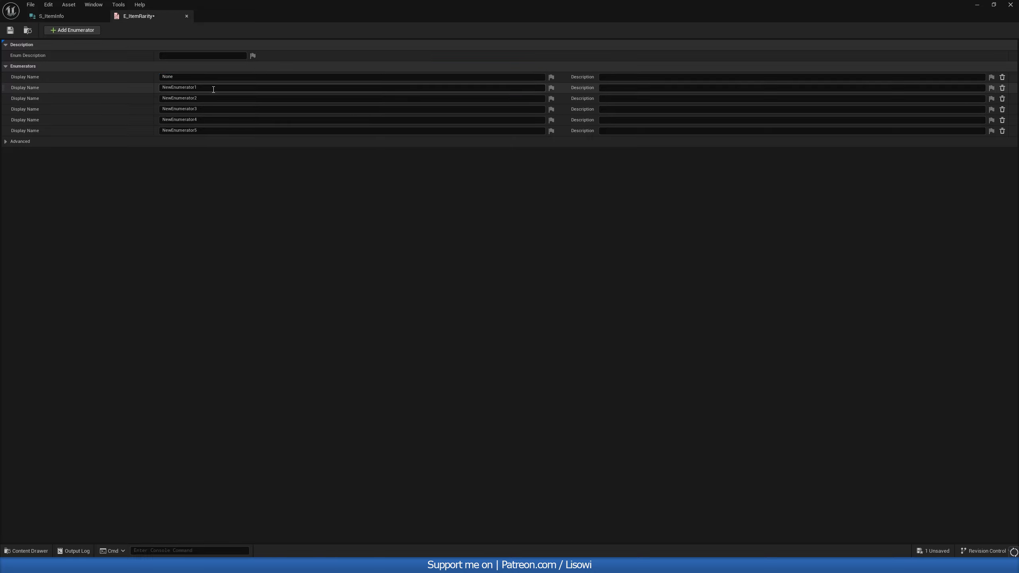
left_click(216, 87)
type("Common")
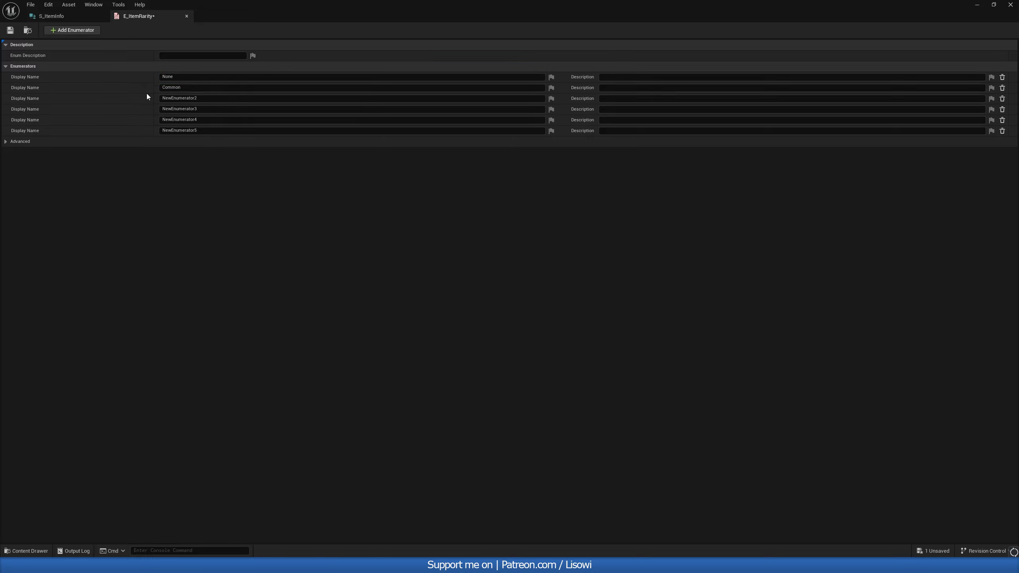
left_click(161, 98)
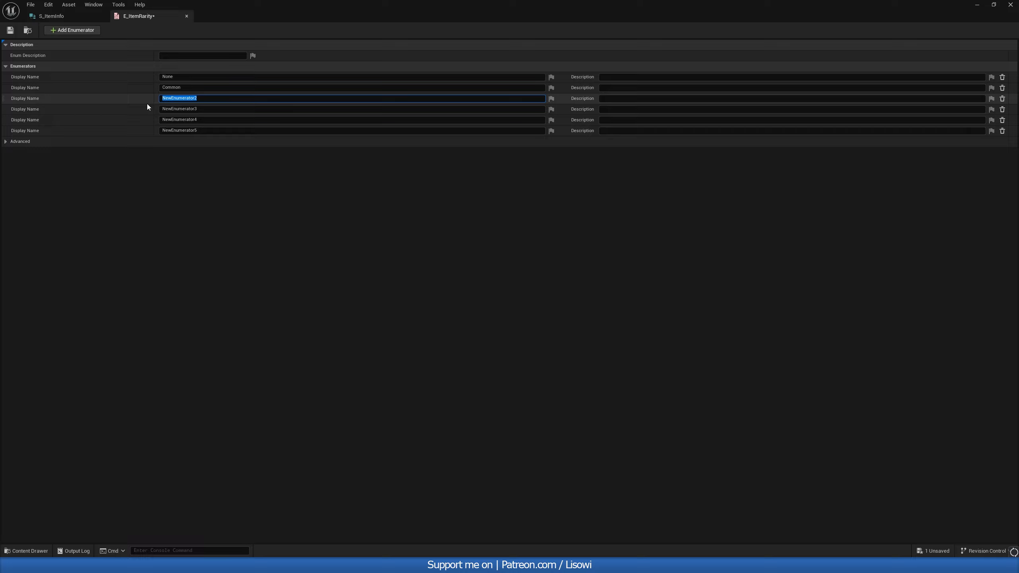
type("Uncommon")
left_click(170, 109)
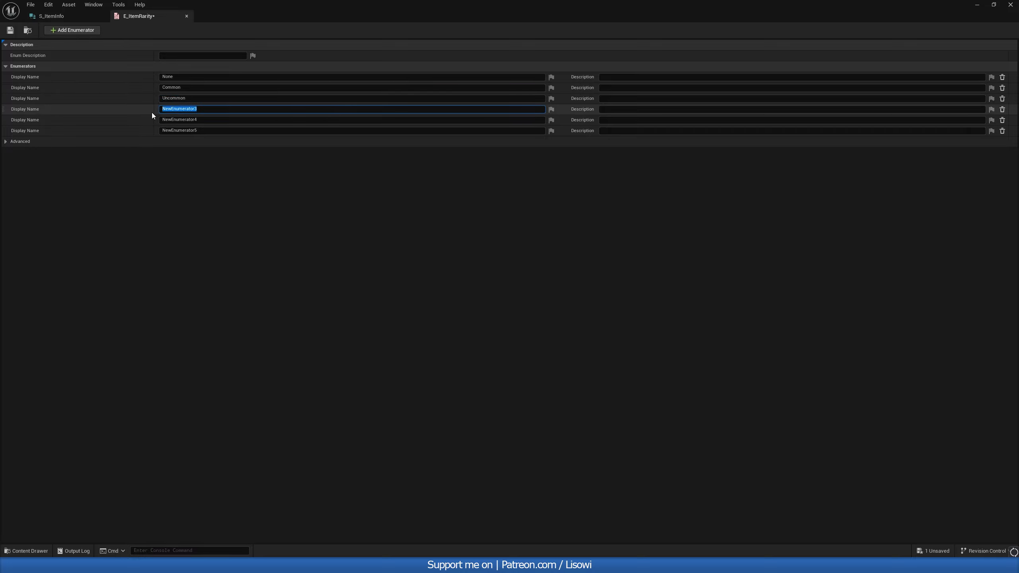
type("Rare")
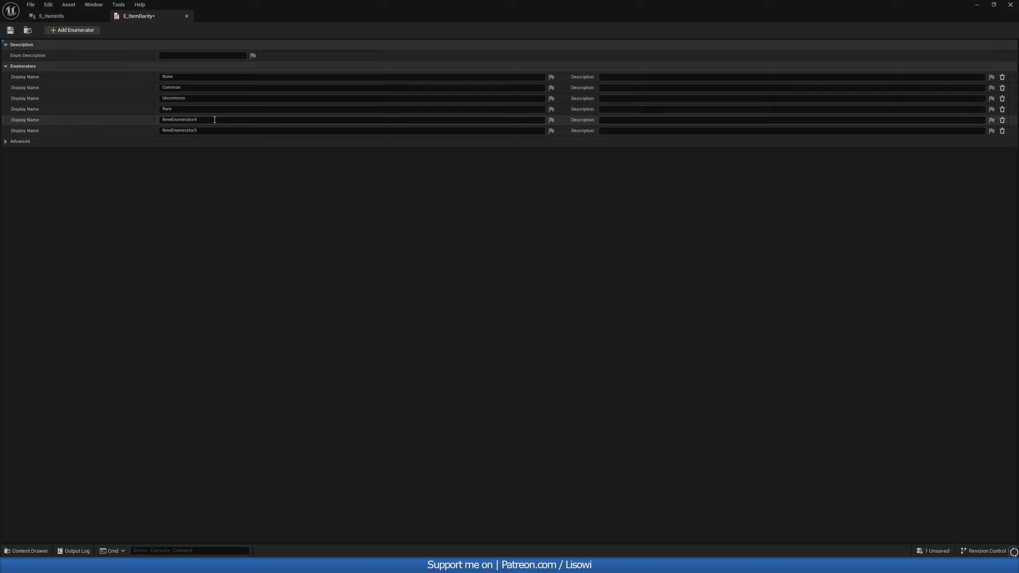
- Name the fifth and sixth rarity enumerators Epic and Legendary
left_click(212, 119)
type("Epic")
key("Return")
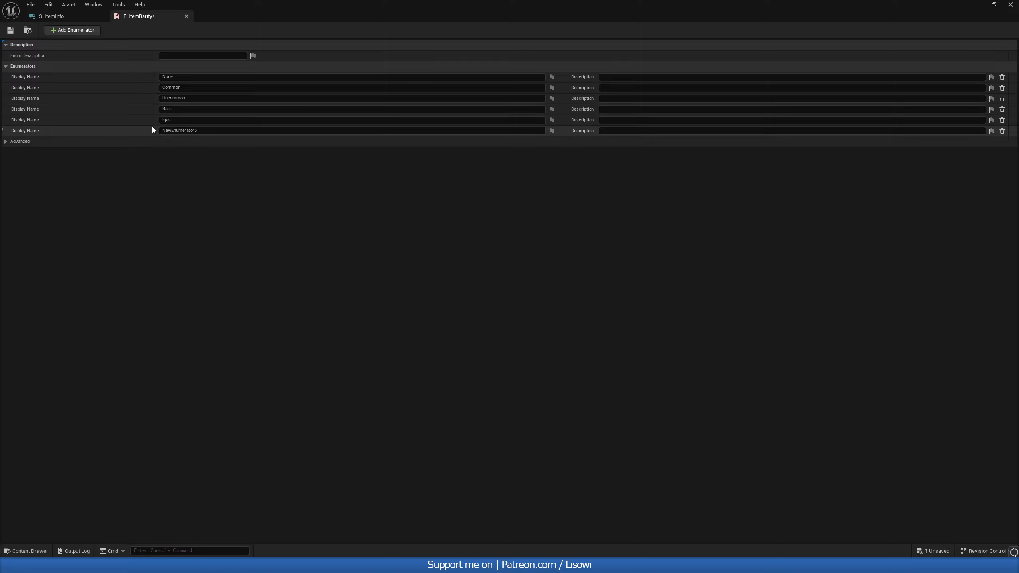
left_click(212, 132)
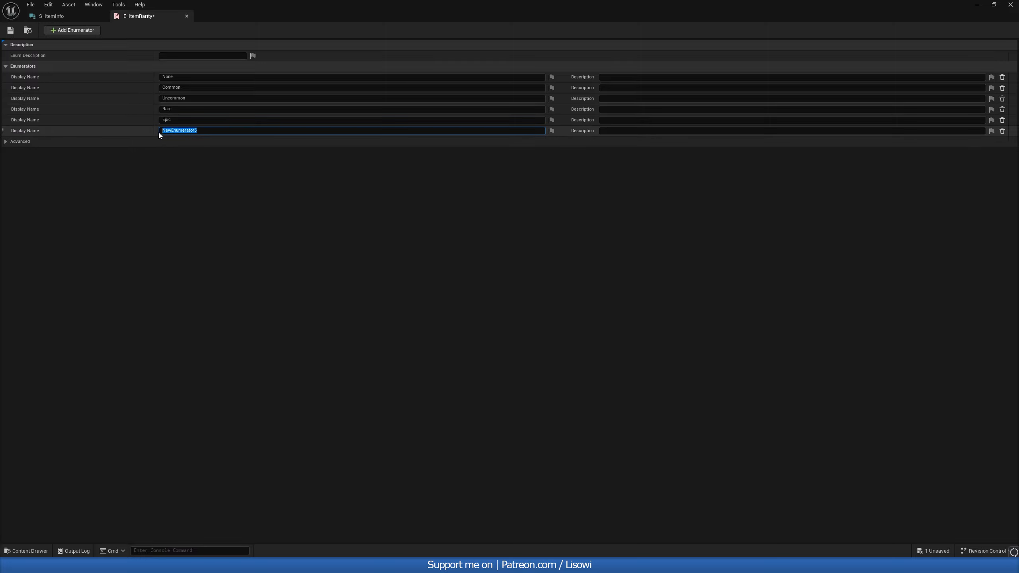
type("Legendary")
key("Return")
- Add a seventh rarity enumerator named Mystical, then save and close the enumeration
left_click(76, 31)
left_click(206, 140)
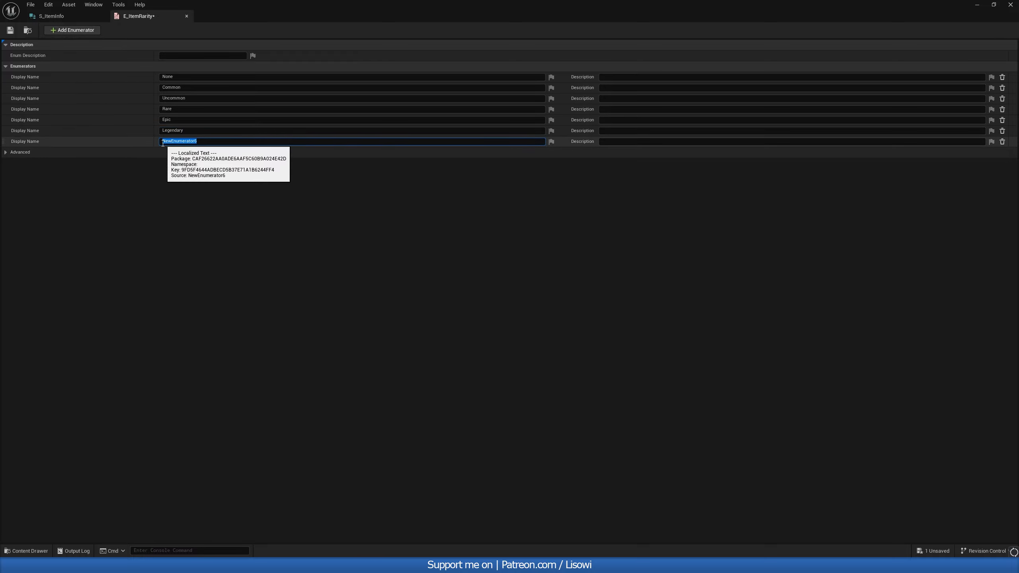
type("Mystic")
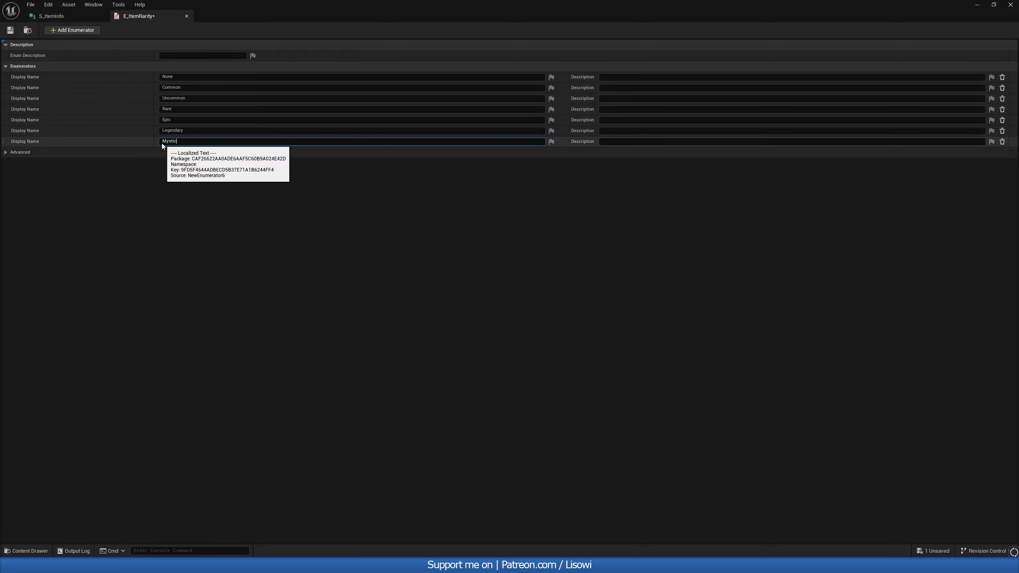
type("al")
key("Return")
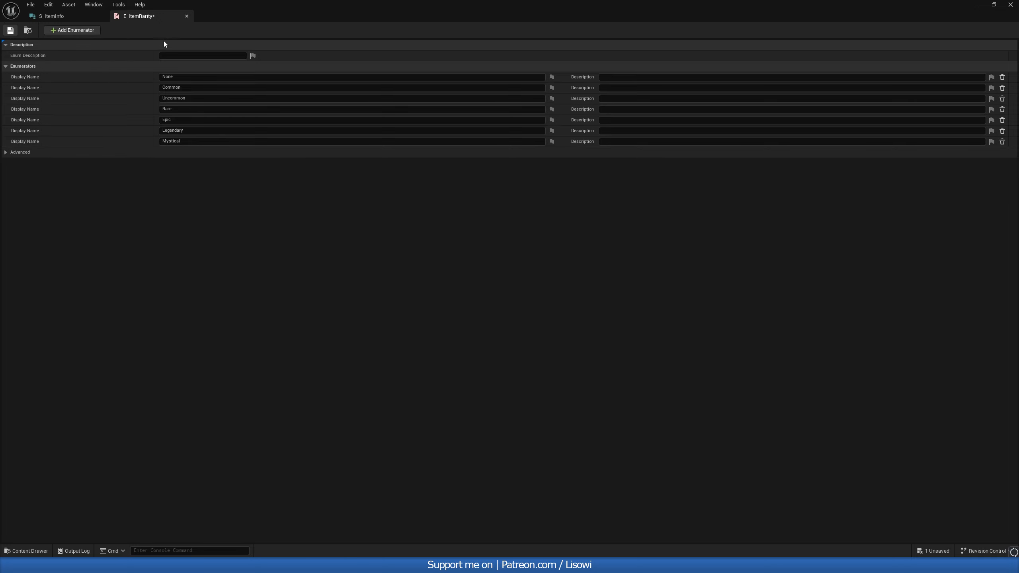
key("ctrl+s")
left_click(187, 16)
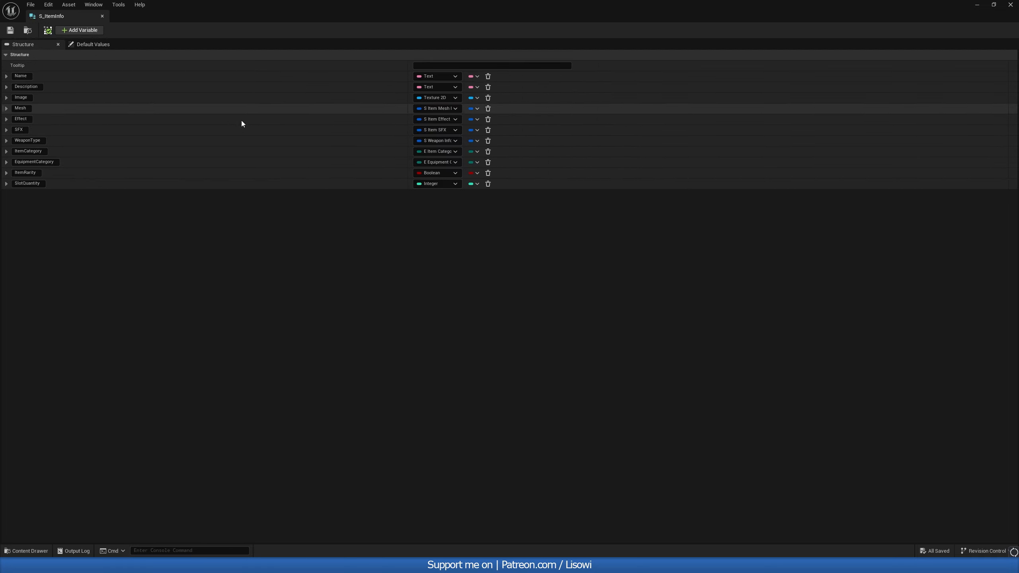
- Set the ItemRarity variable's type in S_ItemInfo to the E Item Rarity enumeration
left_click(437, 173)
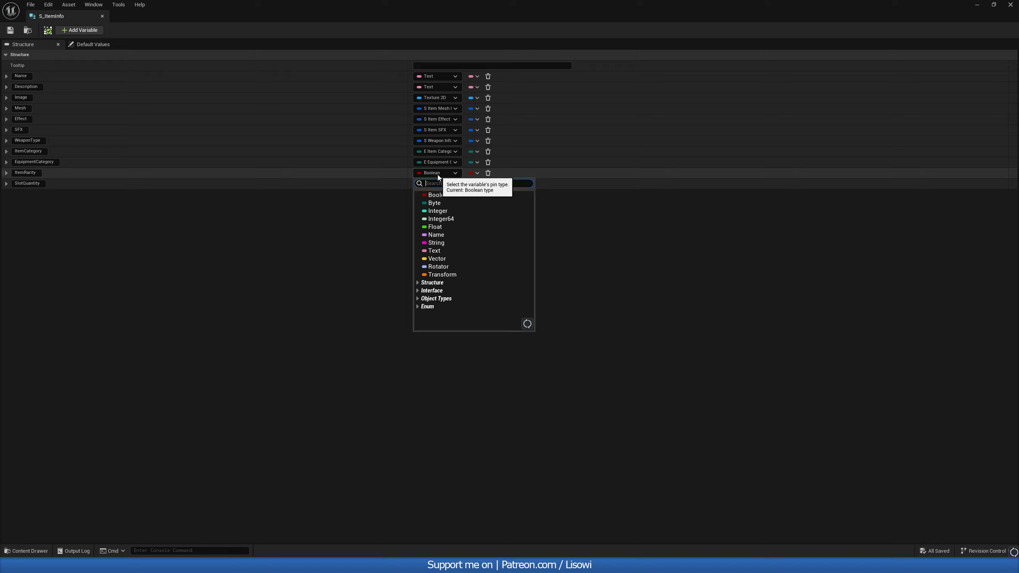
type("e_Item")
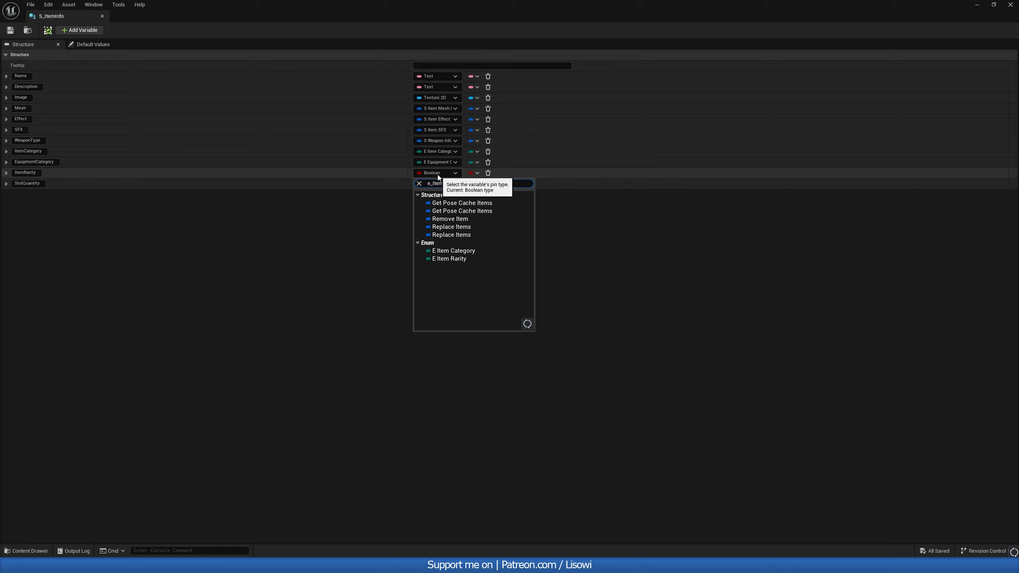
left_click(463, 258)
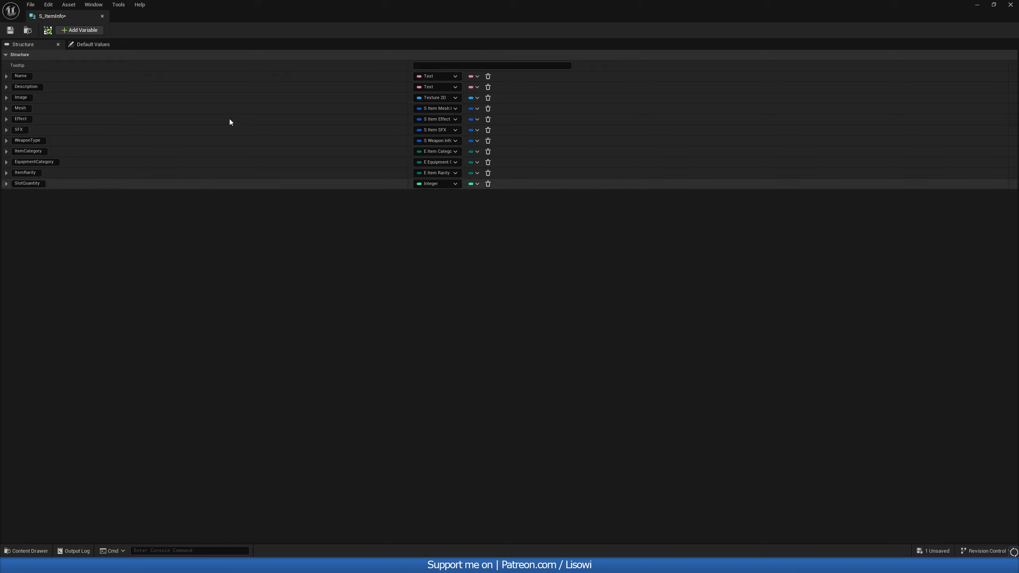
- Save and close the S_ItemInfo structure
left_click(10, 31)
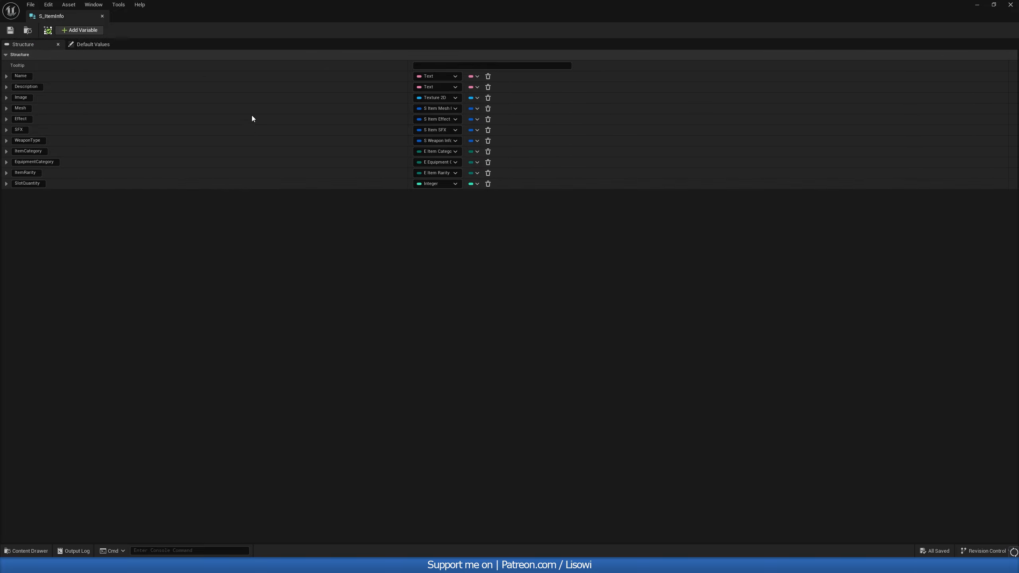
left_click(103, 16)
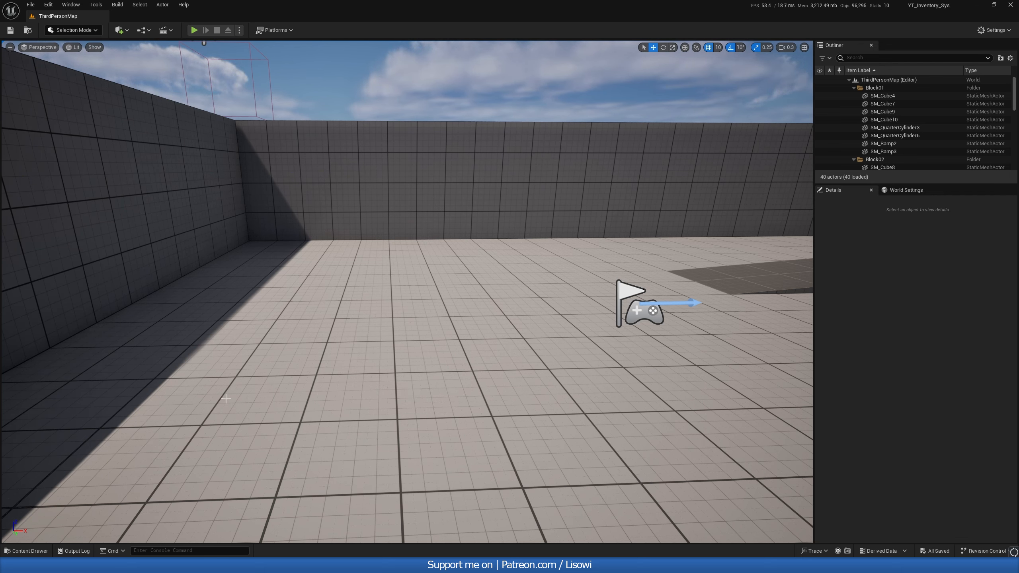
- Create a data table with the S_ItemInfo row structure in the ItemData folder and name it DT_ItemData
left_click(37, 551)
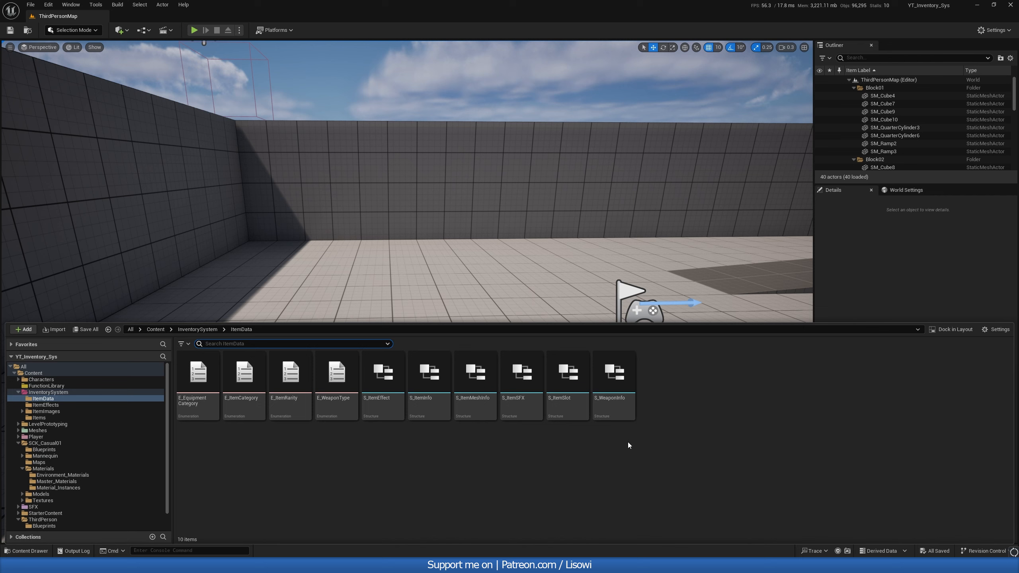
right_click(680, 391)
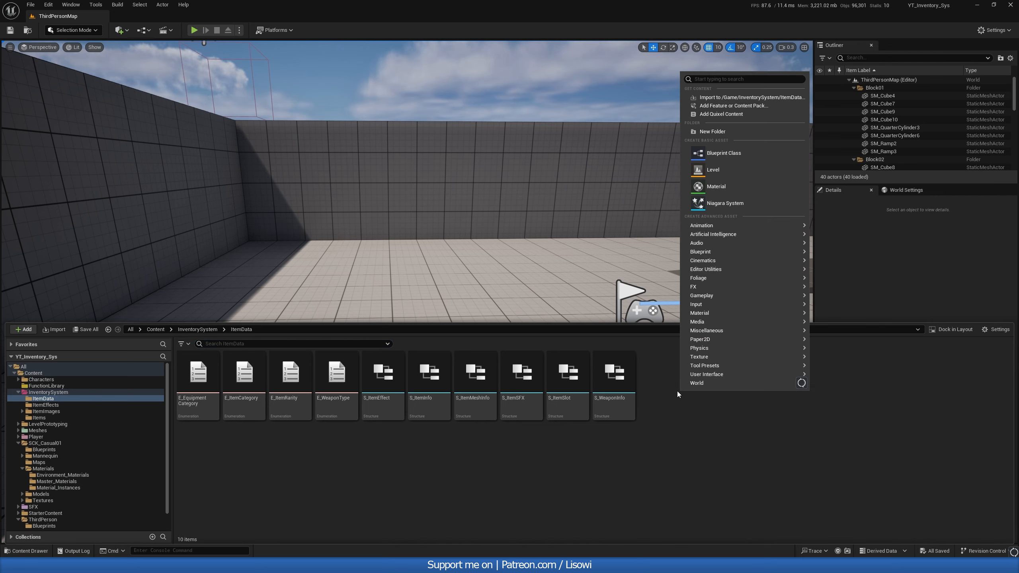
mouse_move(708, 332)
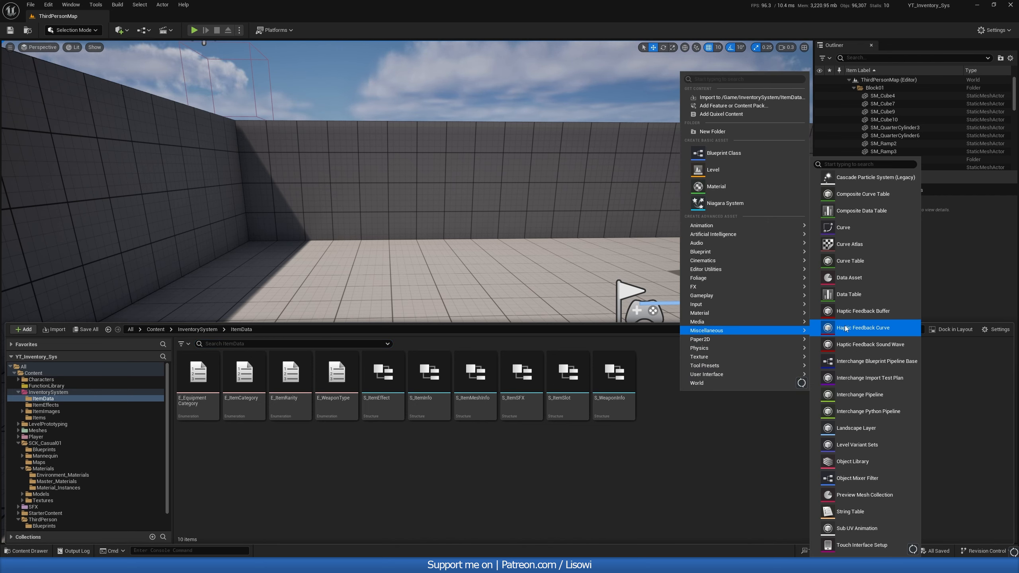
left_click(848, 295)
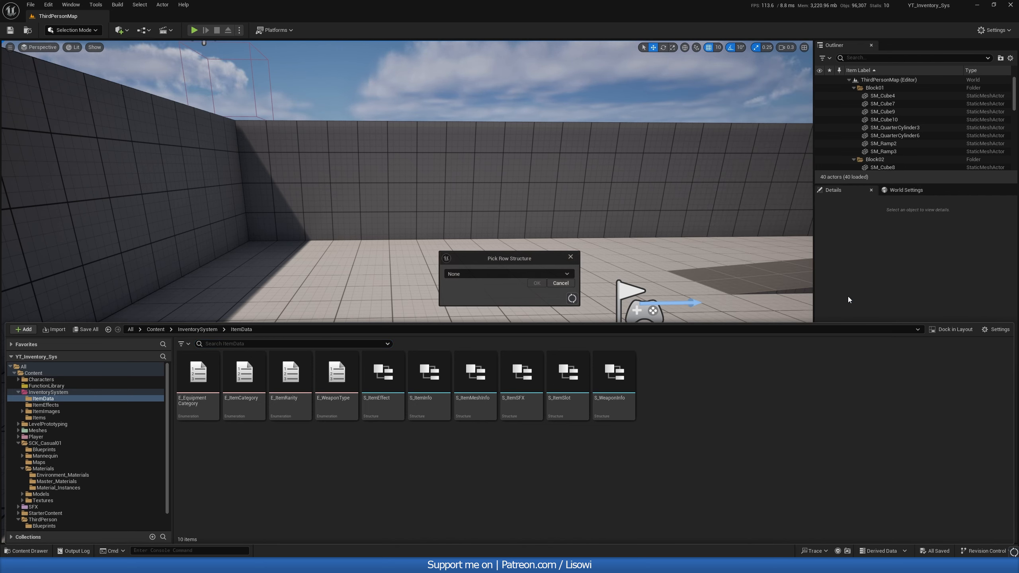
left_click(478, 274)
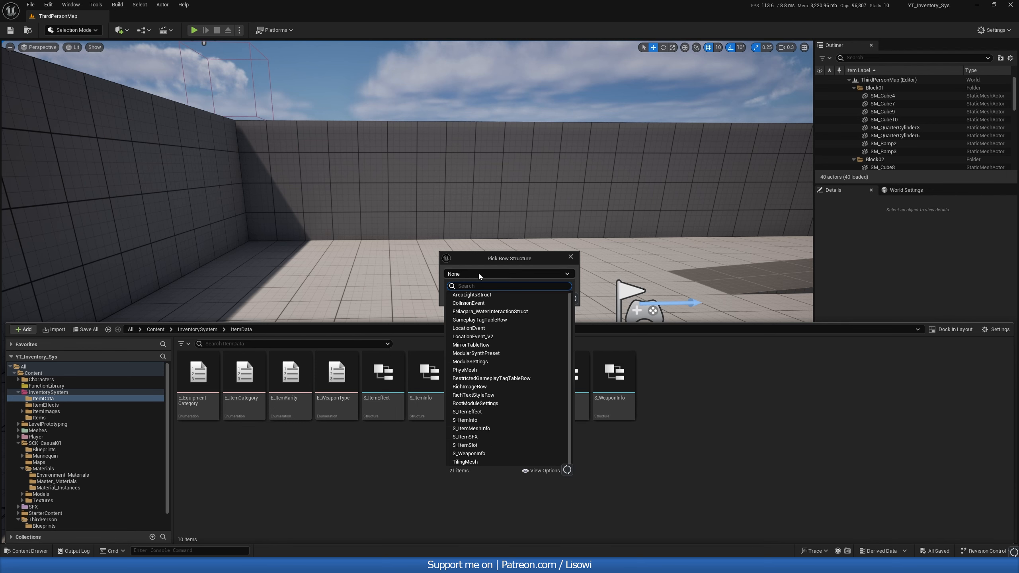
left_click(464, 420)
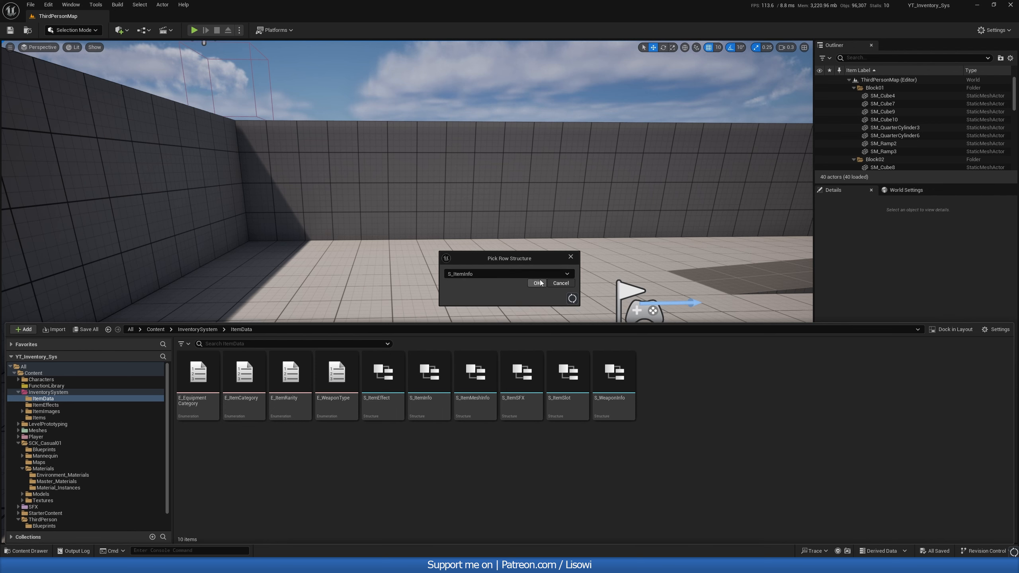
left_click(537, 283)
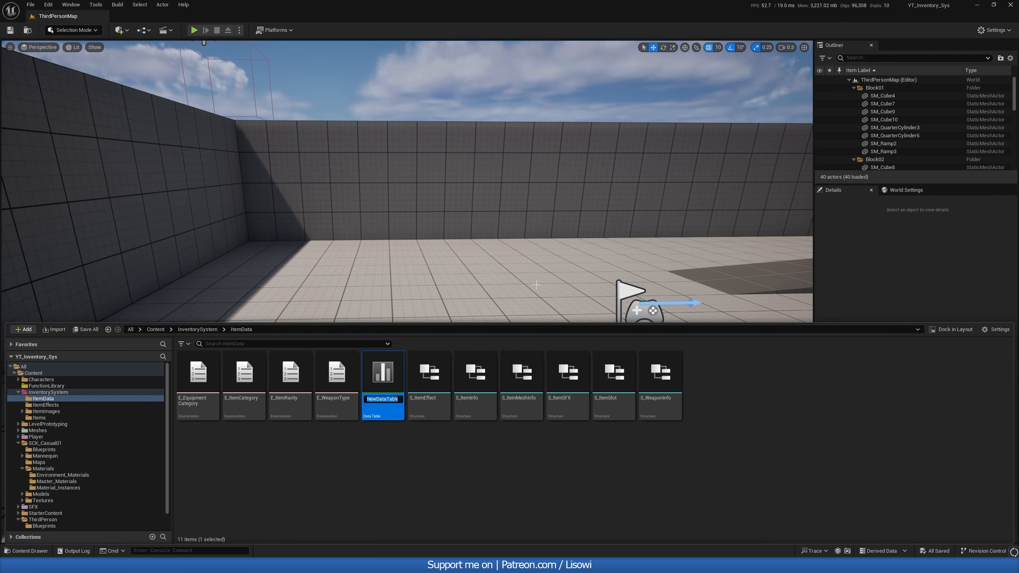
type("D")
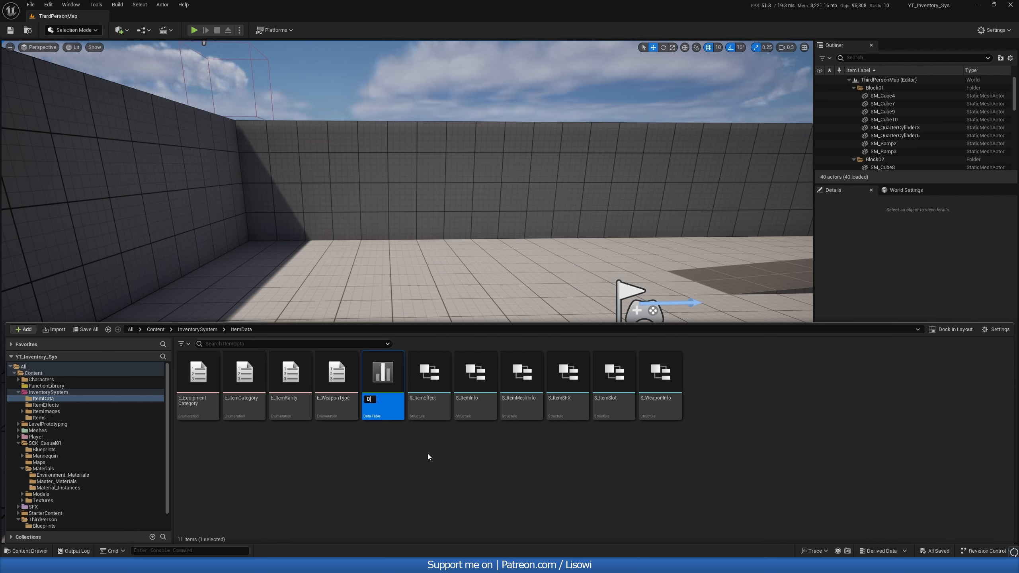
type("T_ItemData")
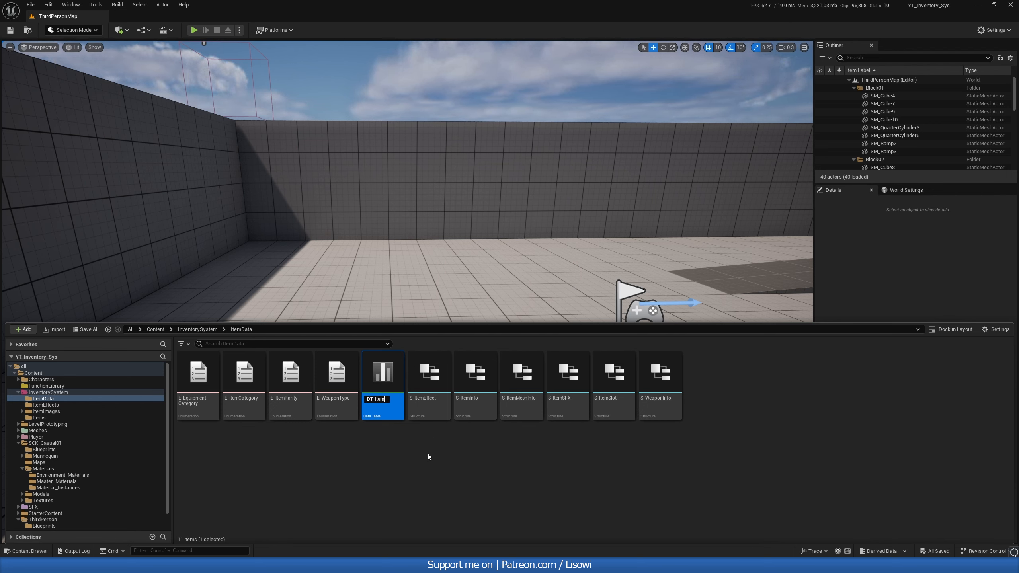
key("Return")
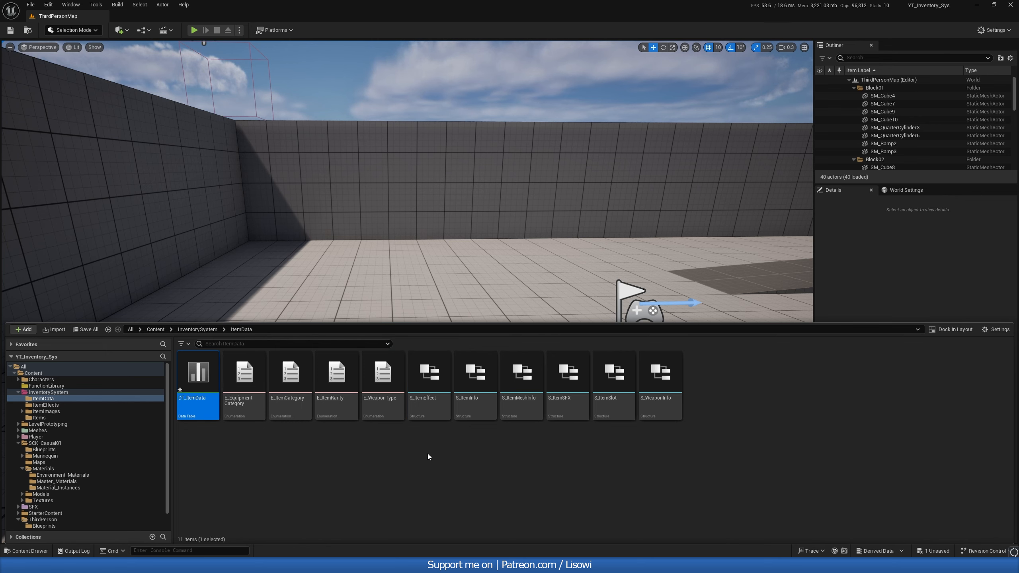
- Add a new row to the DT_ItemData table, then save and close the table
double_click(212, 380)
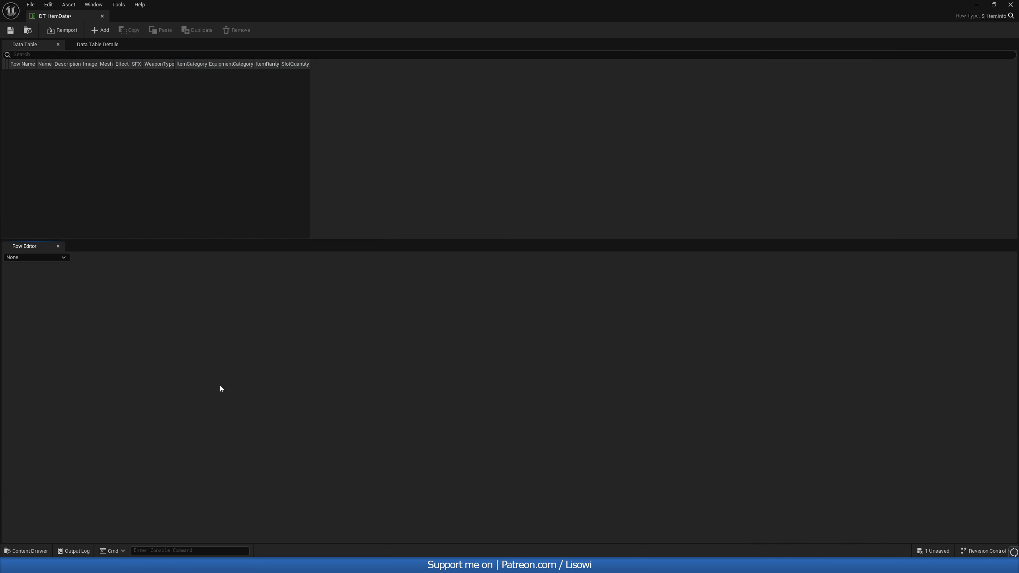
left_click(95, 31)
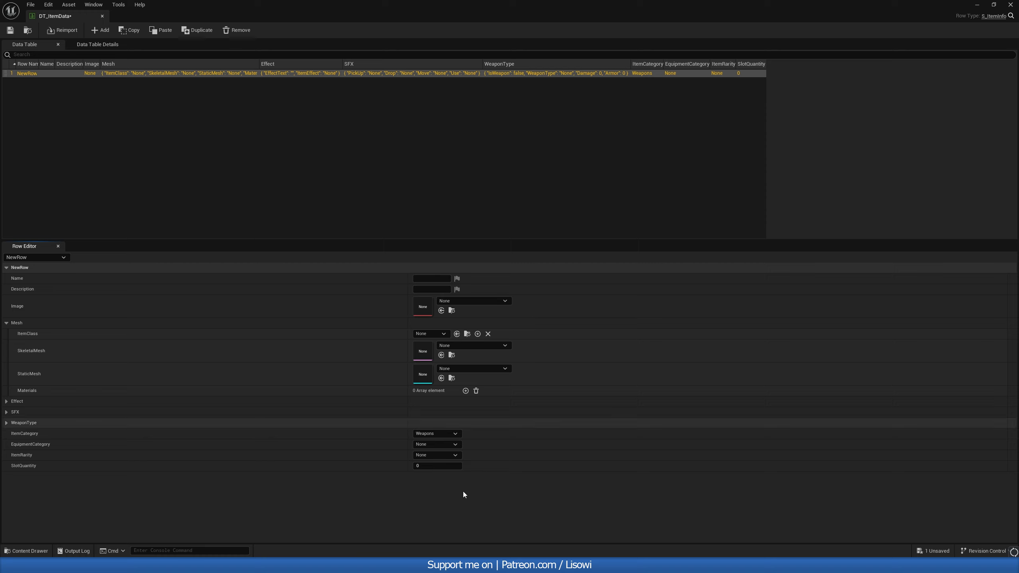
left_click(11, 31)
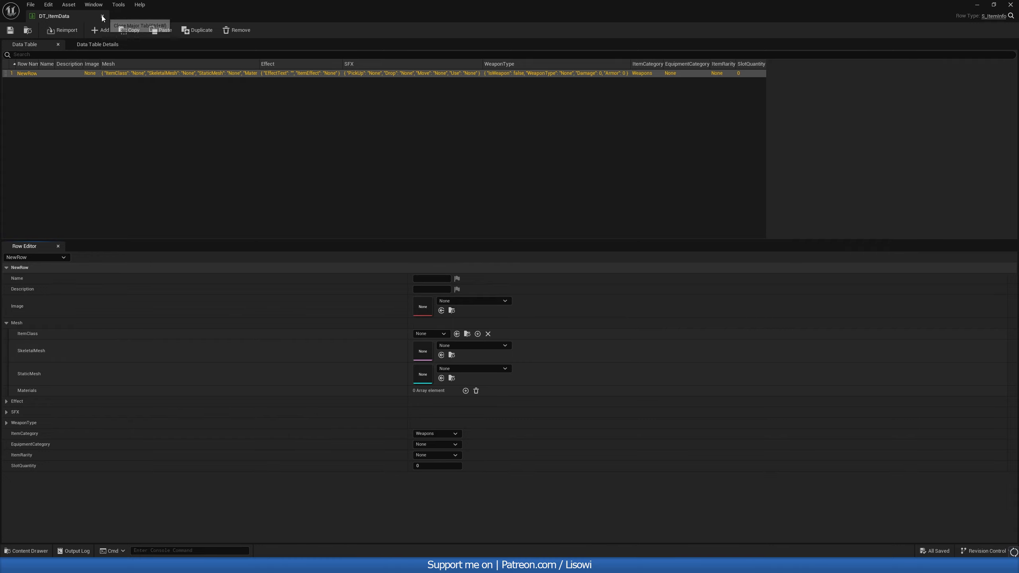
left_click(102, 16)
- Delete the DT_ItemData data table from the ItemData folder
left_click(26, 550)
left_click(258, 489)
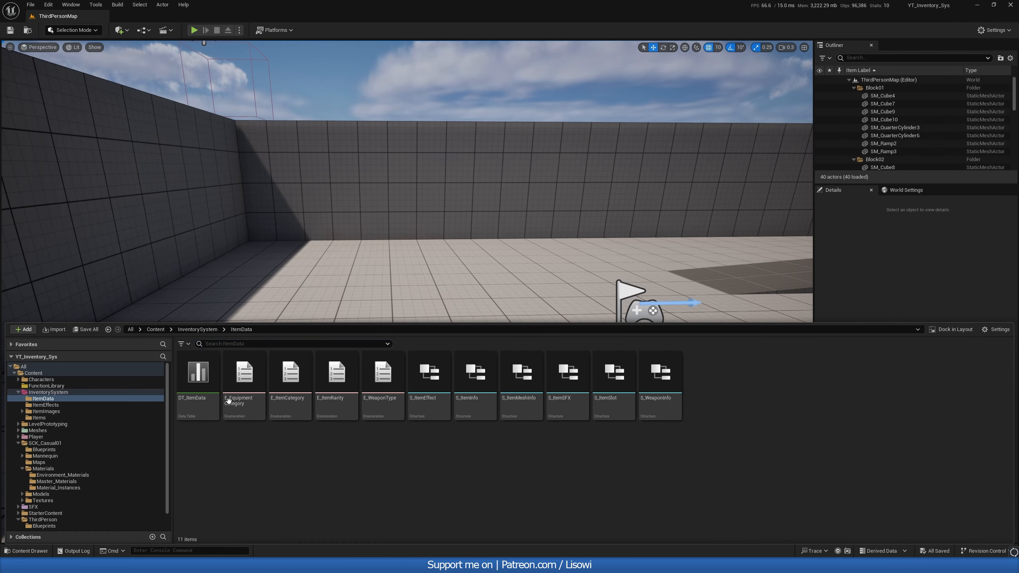
left_click(201, 392)
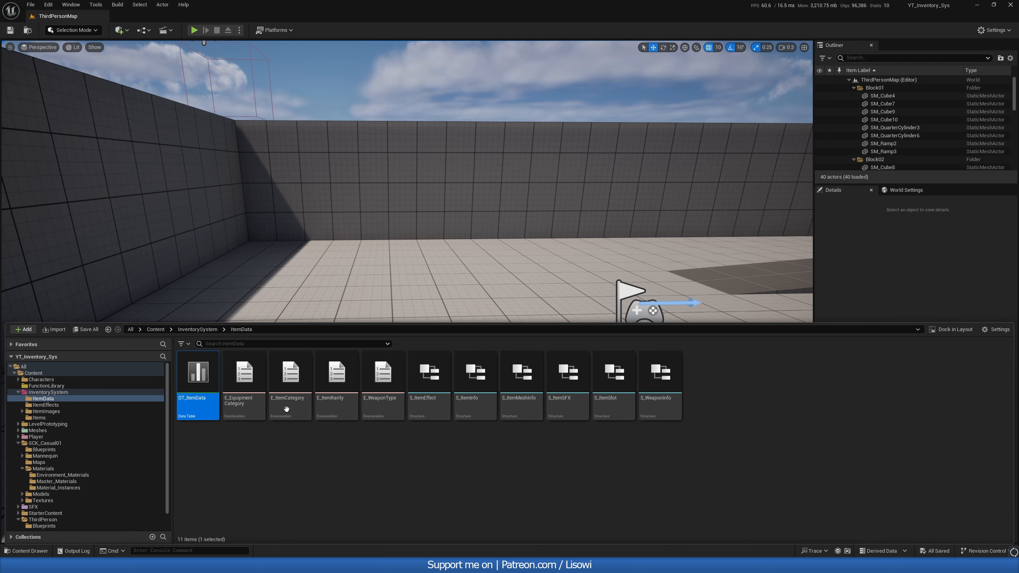
key("Delete")
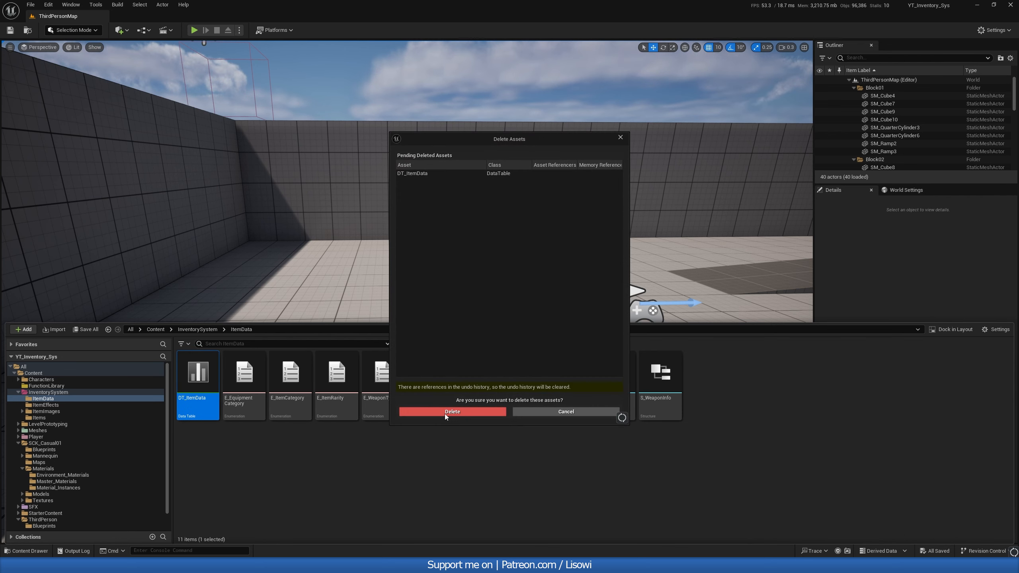
left_click(444, 413)
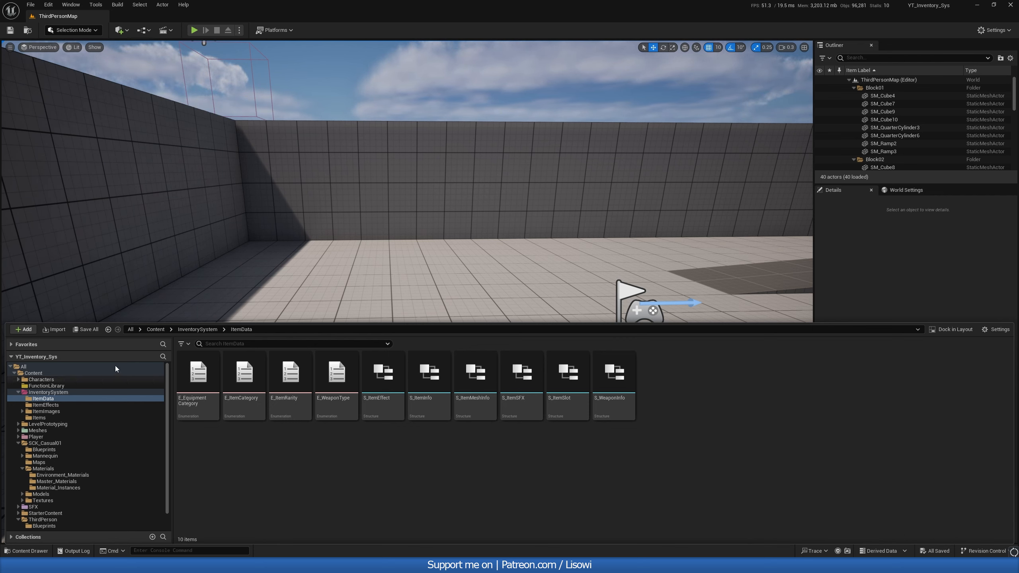
- Import Ultimate_Inventory_DataSet_CSV into the ItemData folder as a DataTable with row type S_ItemInfo, dismissing the import message
left_click(55, 330)
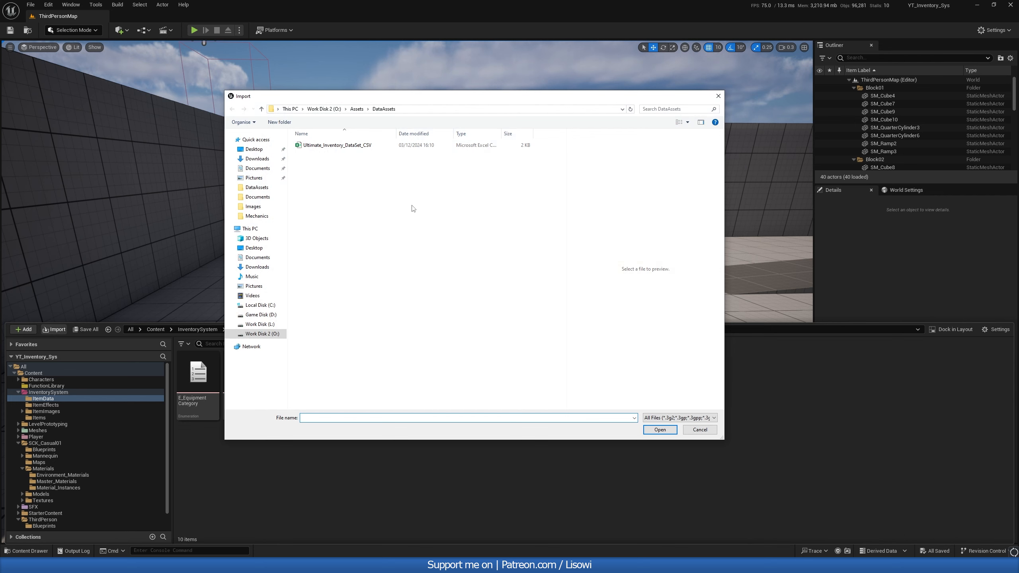
left_click(357, 146)
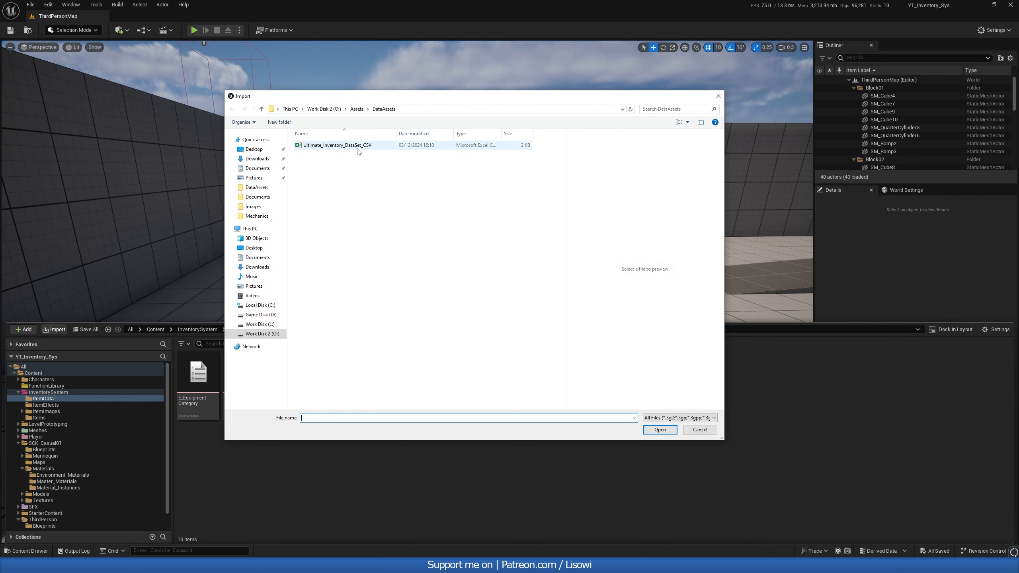
left_click(660, 429)
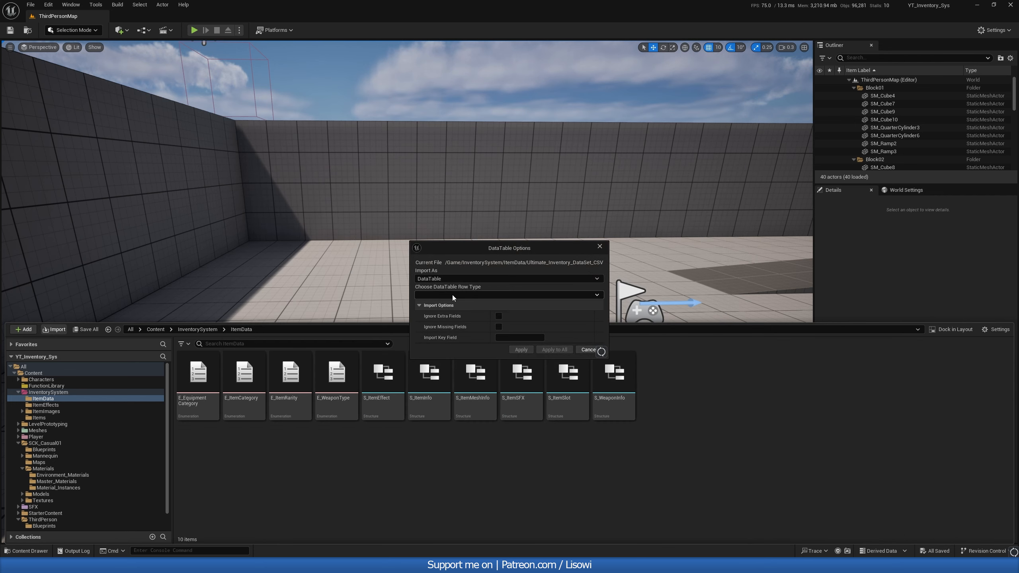
left_click(480, 295)
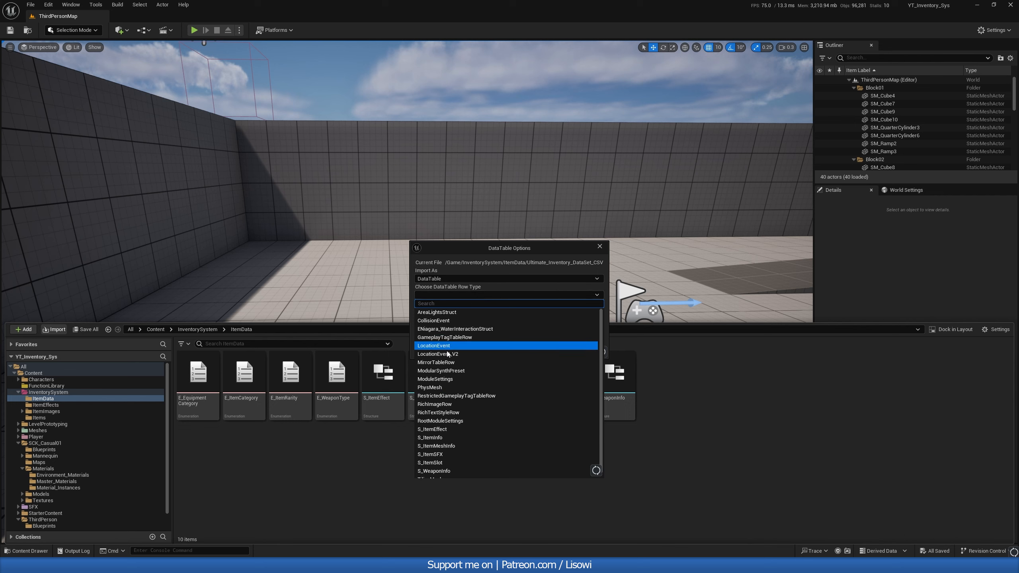
left_click(440, 437)
left_click(521, 349)
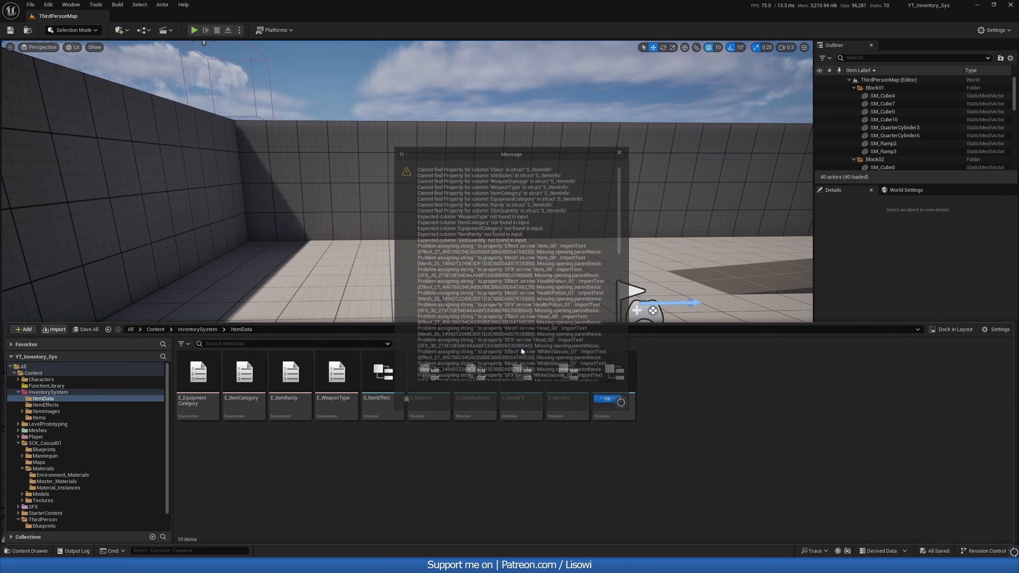
left_click_drag(621, 229, 621, 220)
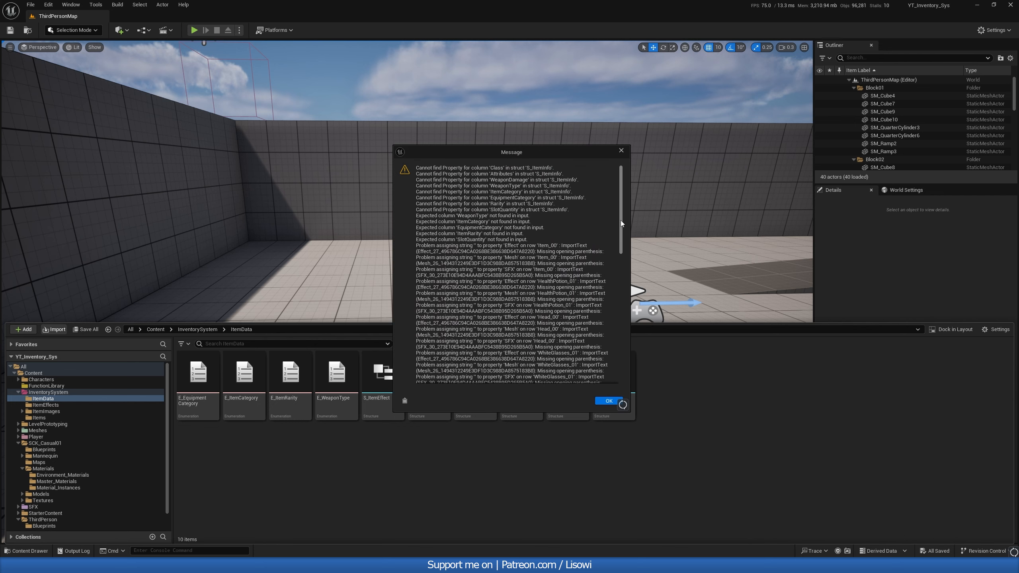
left_click(601, 401)
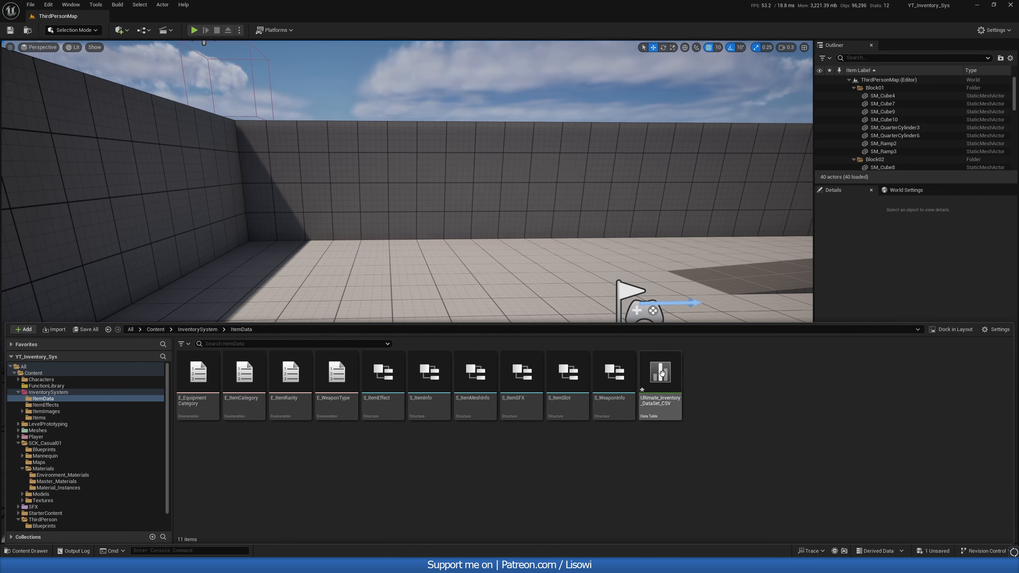
- Rename the imported data table as DT_ItemData
type("D")
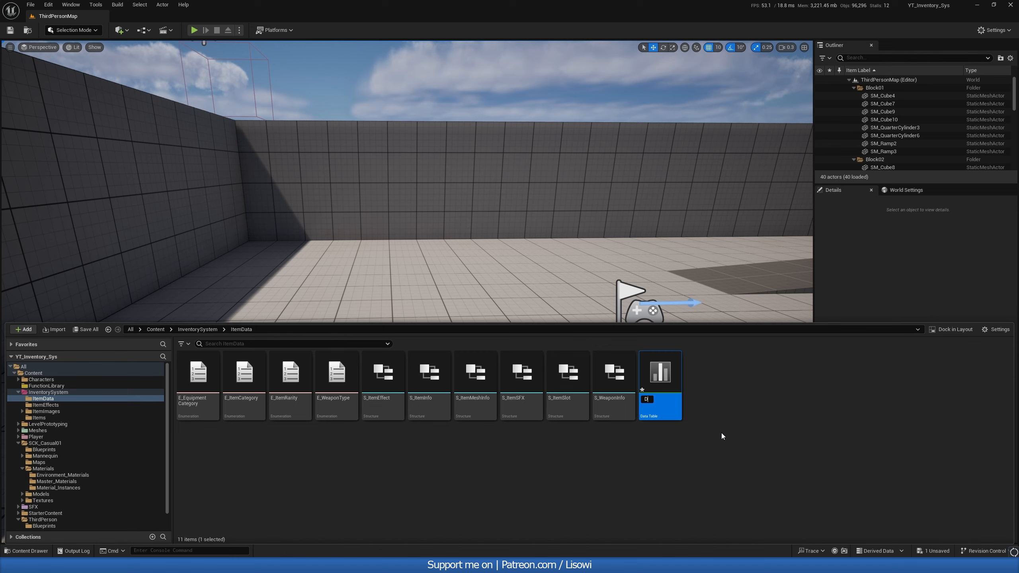
type("T_ItemData")
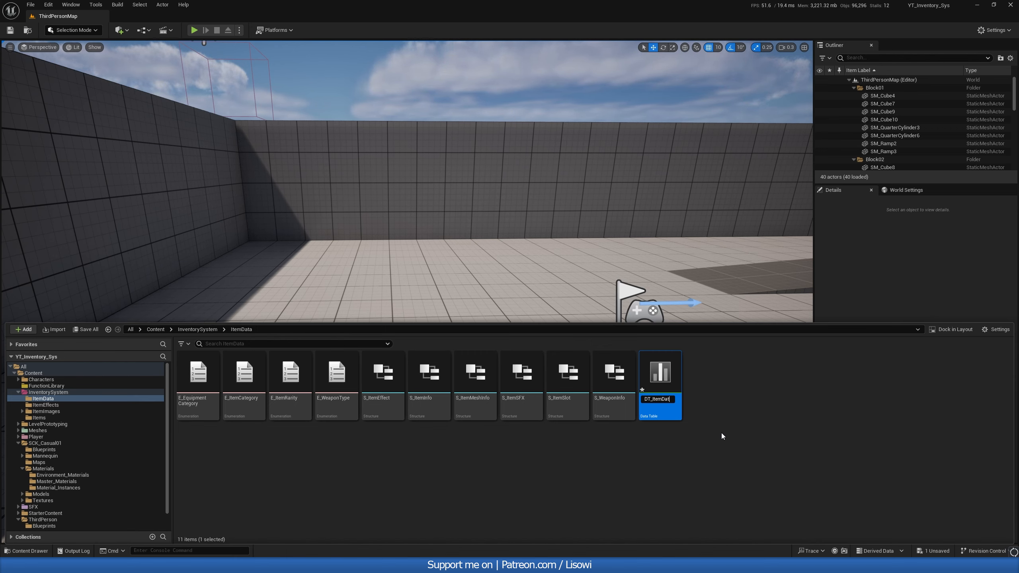
key("Return")
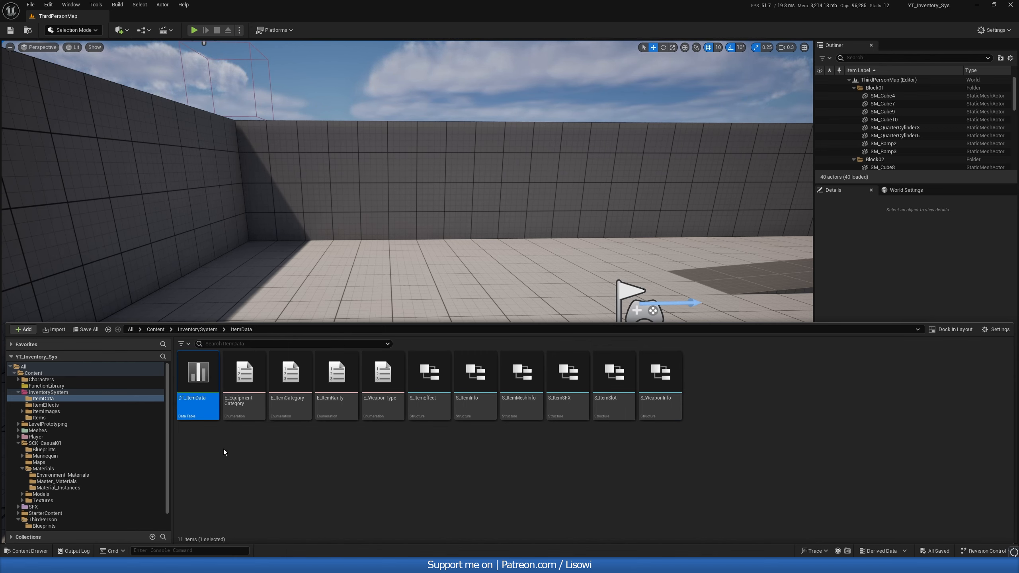
- Open DT_ItemData and examine the imported rows, including Head_00, Torso_00 and WhiteGlasses_01
double_click(200, 405)
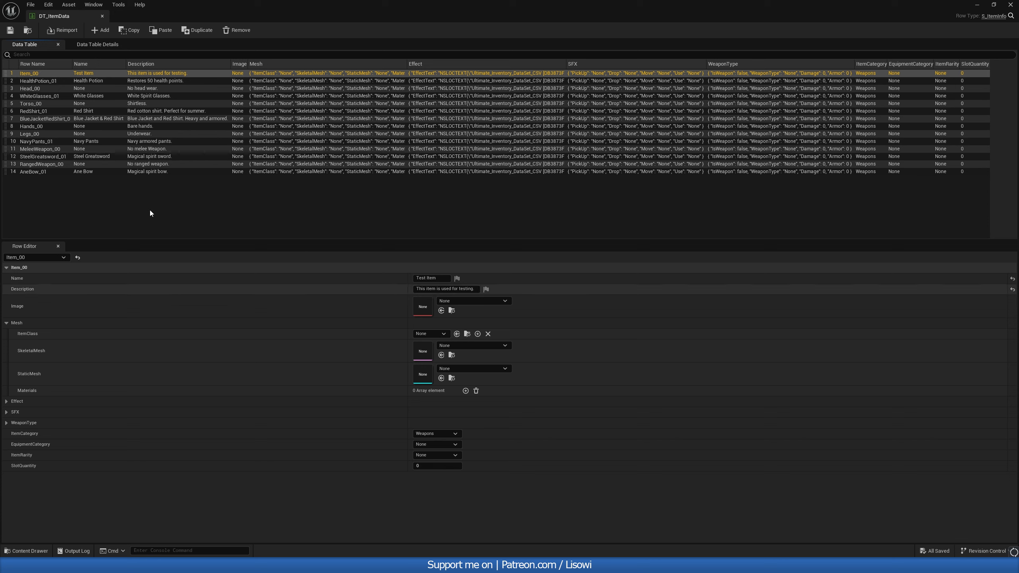
left_click(39, 82)
left_click(39, 89)
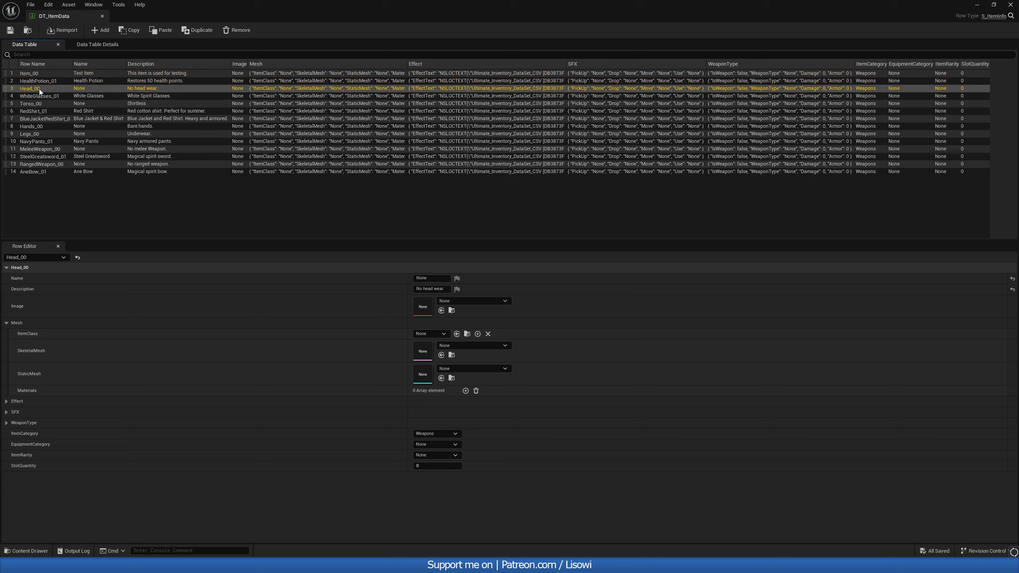
left_click(47, 104)
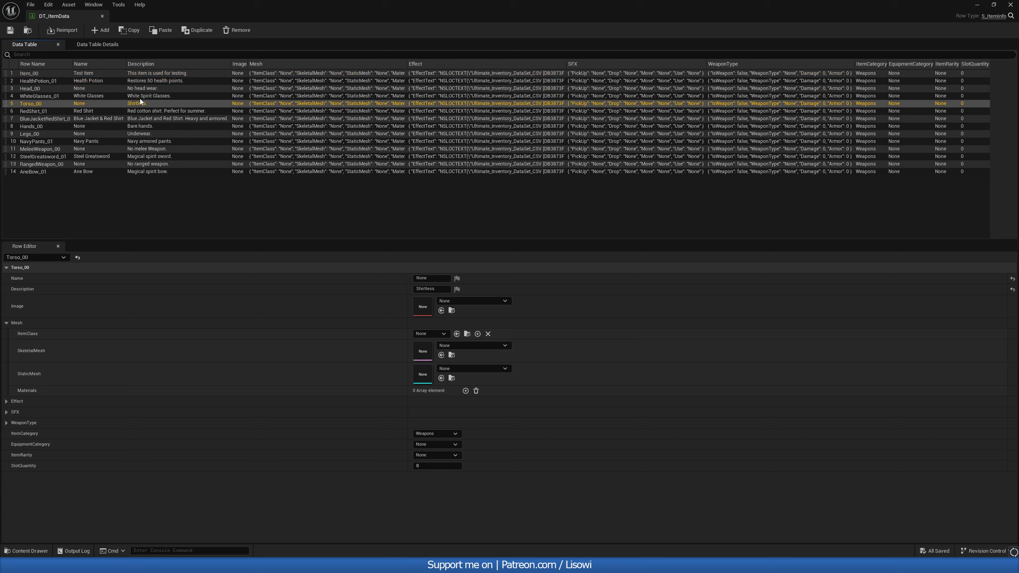
left_click(40, 88)
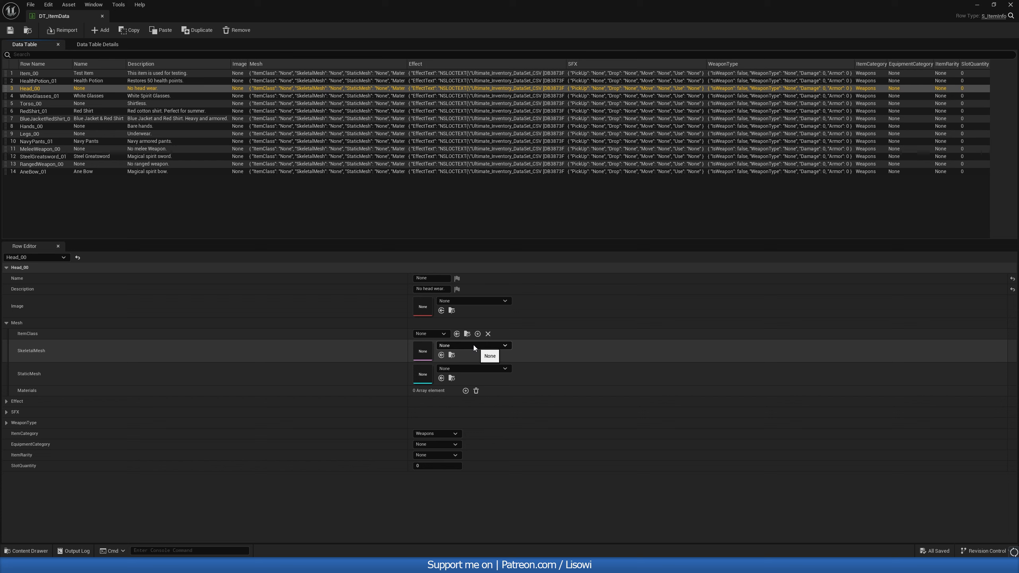
left_click(42, 96)
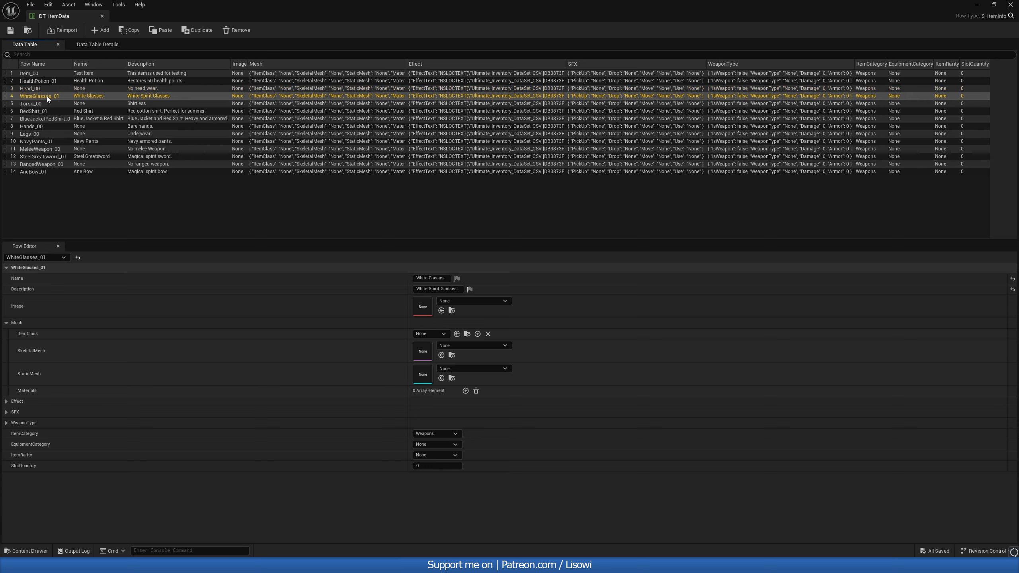
left_click(39, 89)
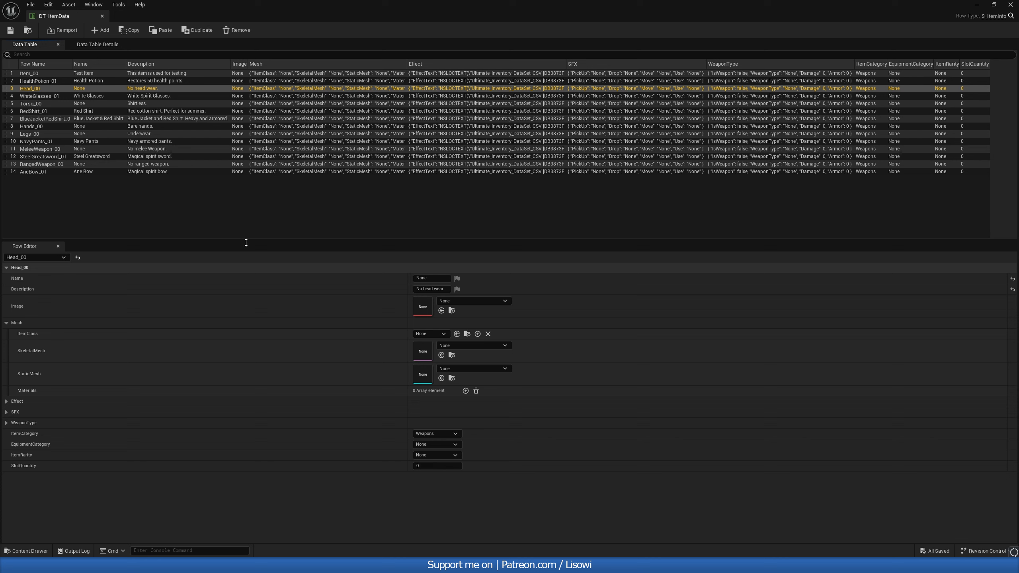
- Assign the Empty_Slot_01 texture as the image of the Head_00 row
left_click(474, 301)
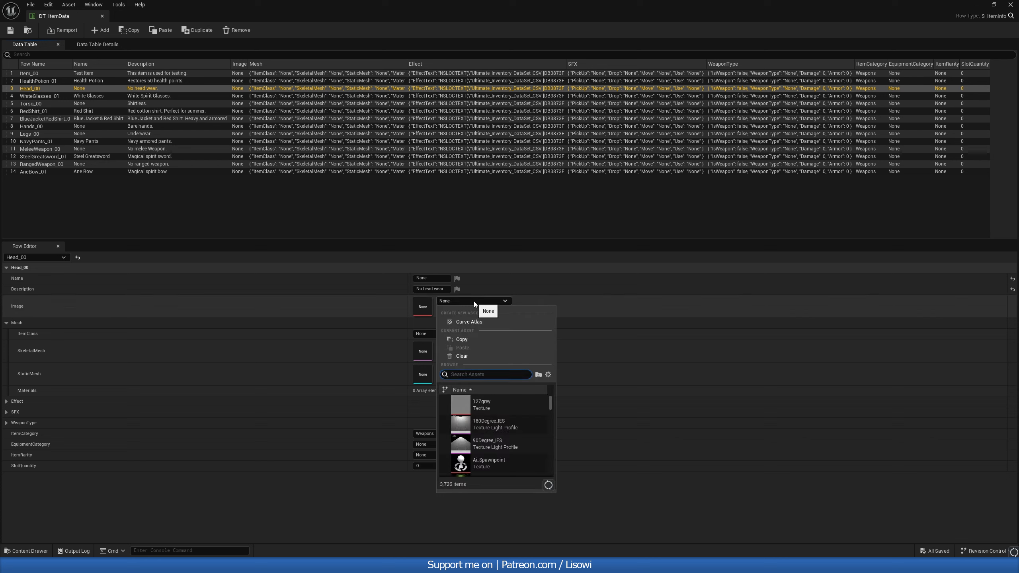
type("none")
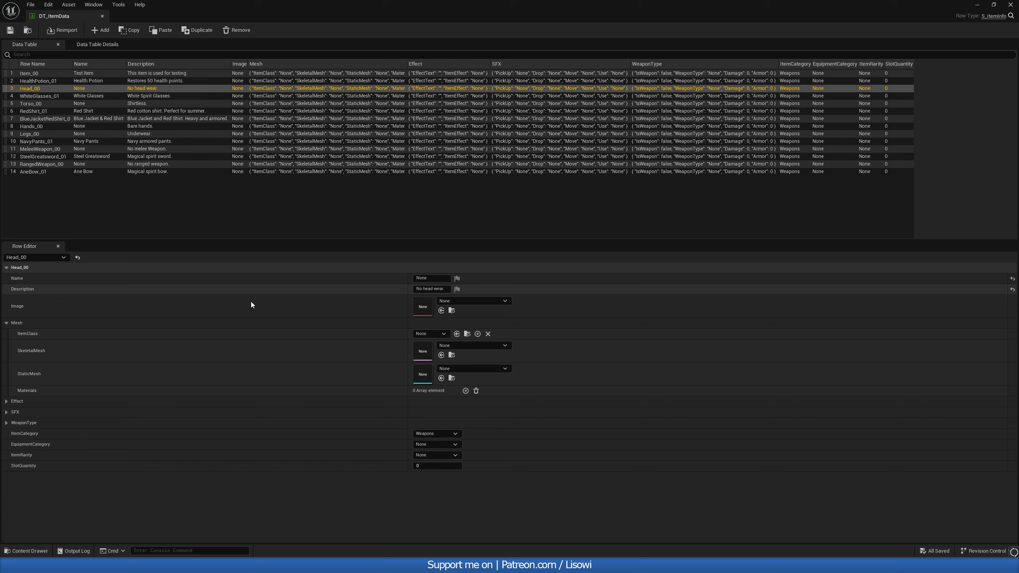
left_click(460, 301)
type("empty")
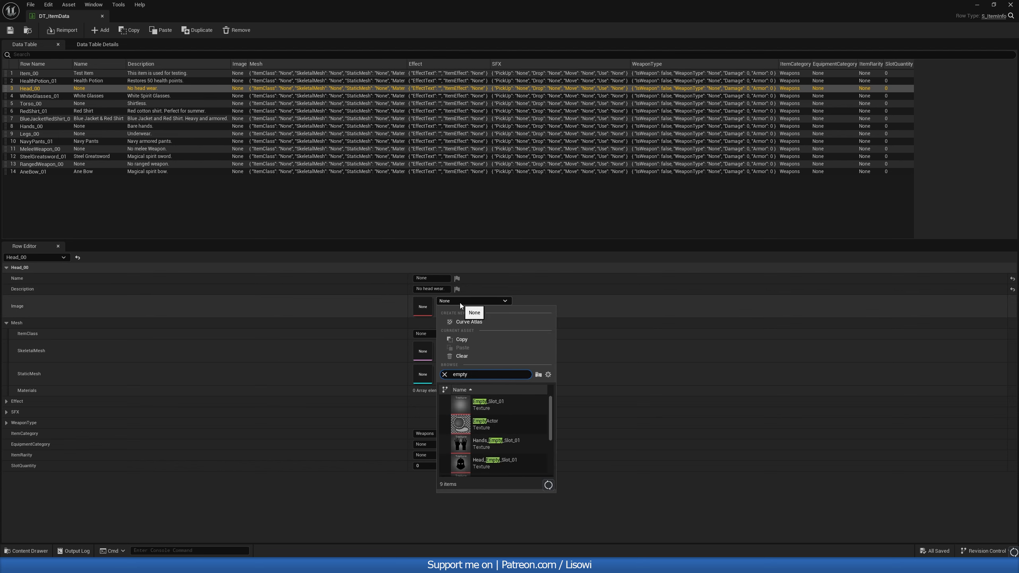
left_click(484, 405)
- Review the other empty-slot textures available for the Head_00 image, keep Empty_Slot_01, and save the data table
left_click(465, 300)
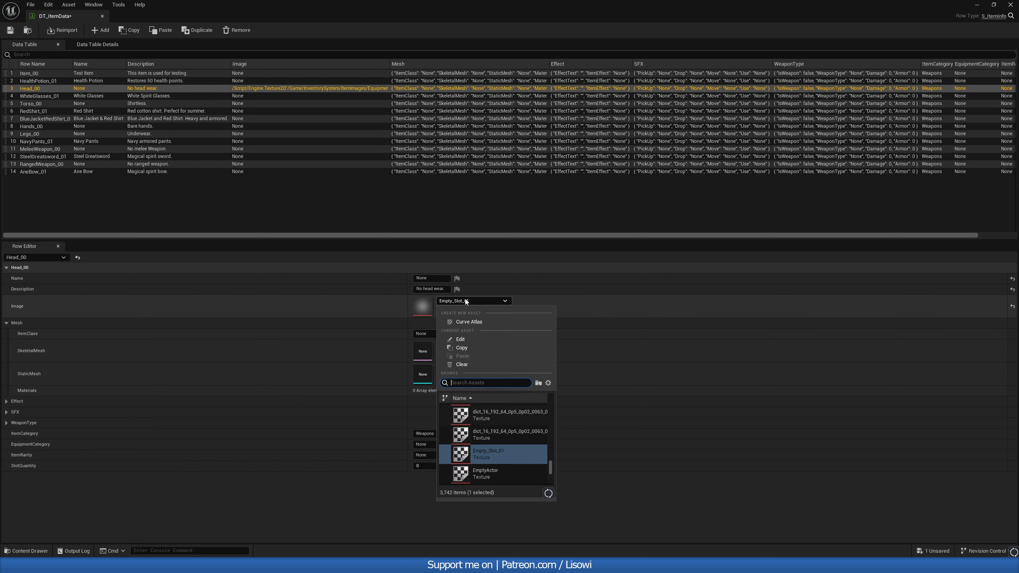
type("empty")
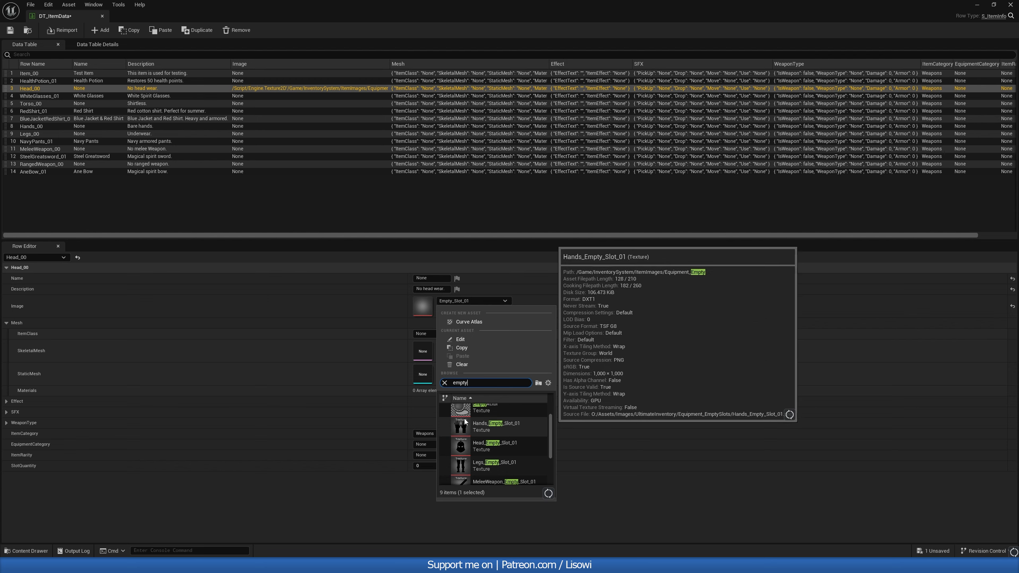
scroll(498, 430, "up", 1)
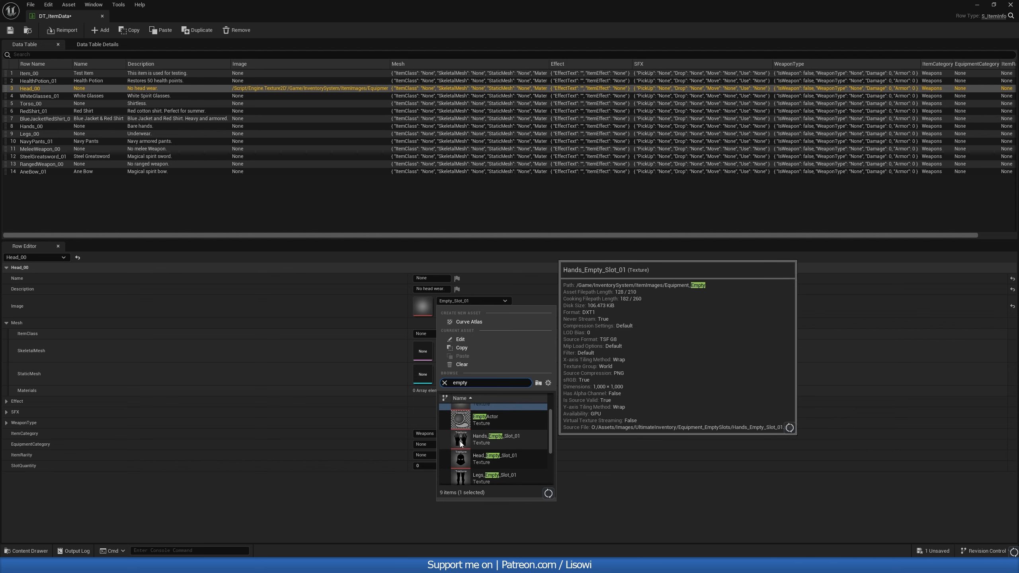
left_click(420, 308)
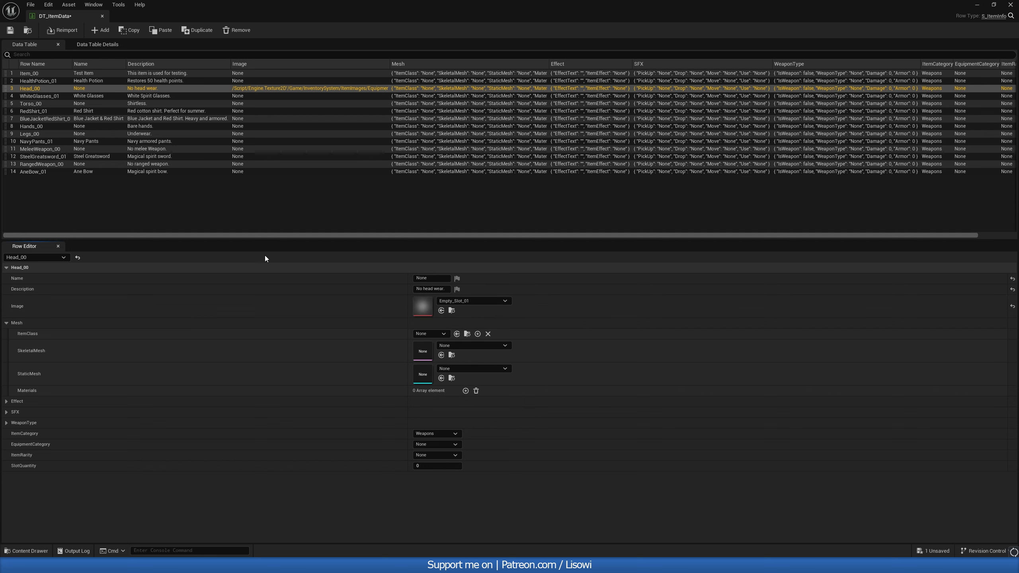
left_click(9, 31)
- Open the BP_ThirdPersonCharacter blueprint from the Blueprints folder inside ThirdPerson
left_click(26, 551)
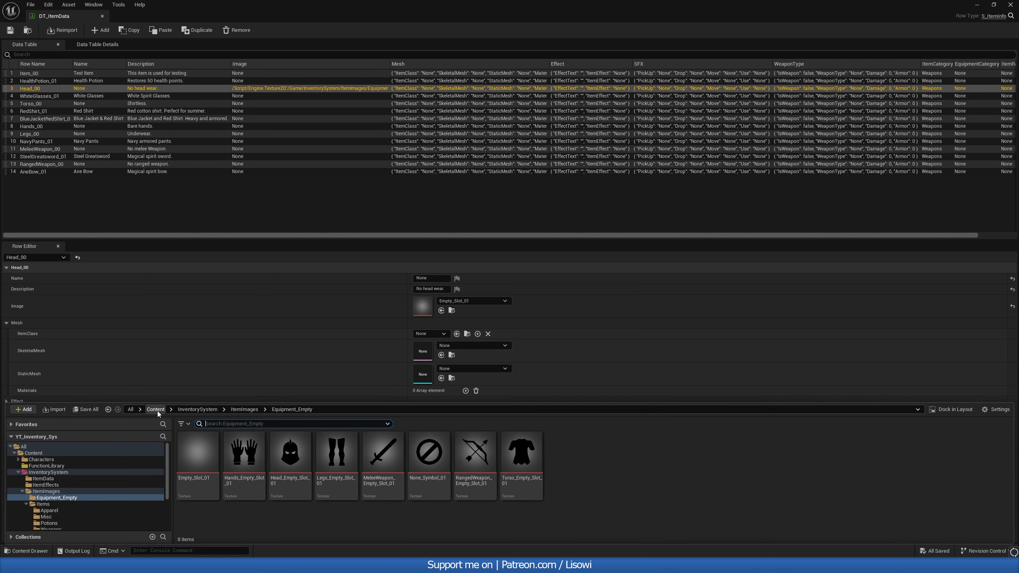
double_click(612, 453)
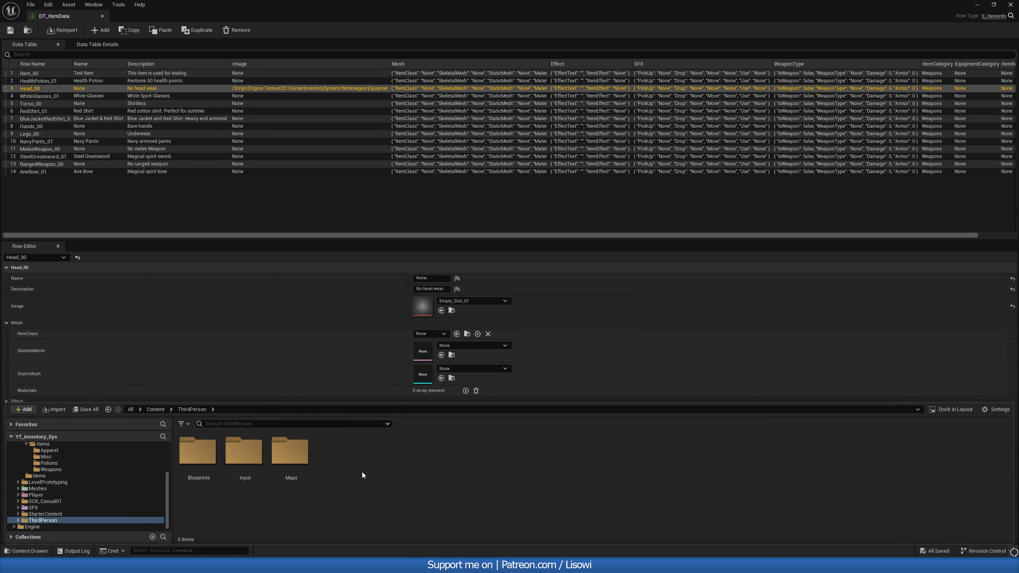
double_click(198, 452)
double_click(202, 459)
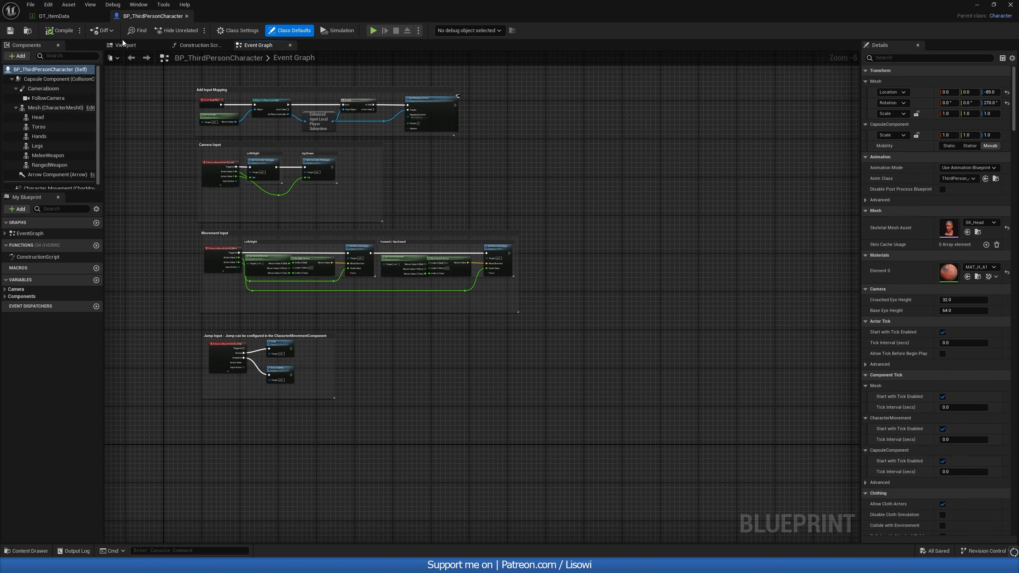
- Examine the character's main mesh and its Head, Torso, Hands, Legs and RangedWeapon components in the blueprint viewport
left_click(125, 45)
left_click(38, 117)
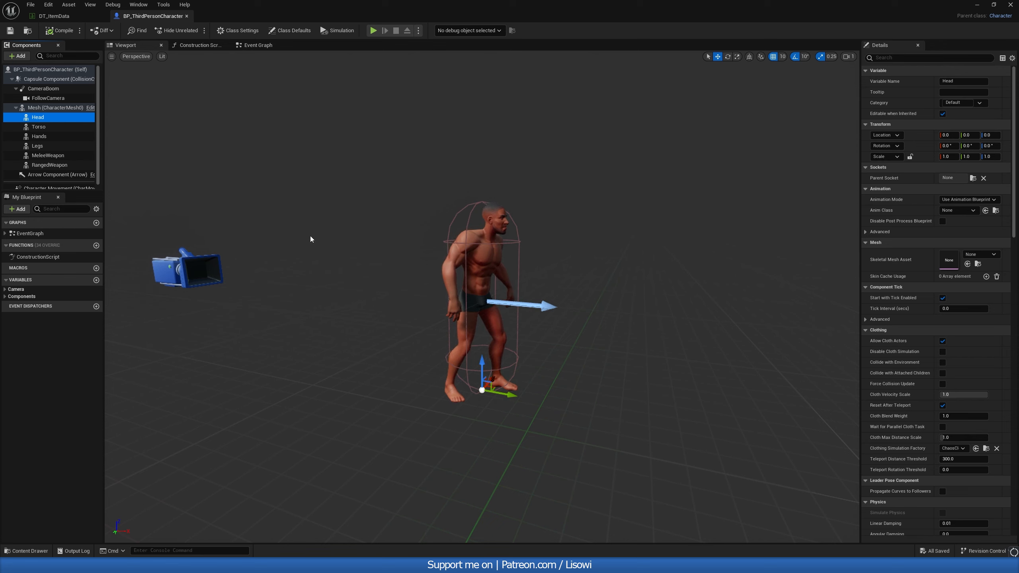
left_click(37, 128)
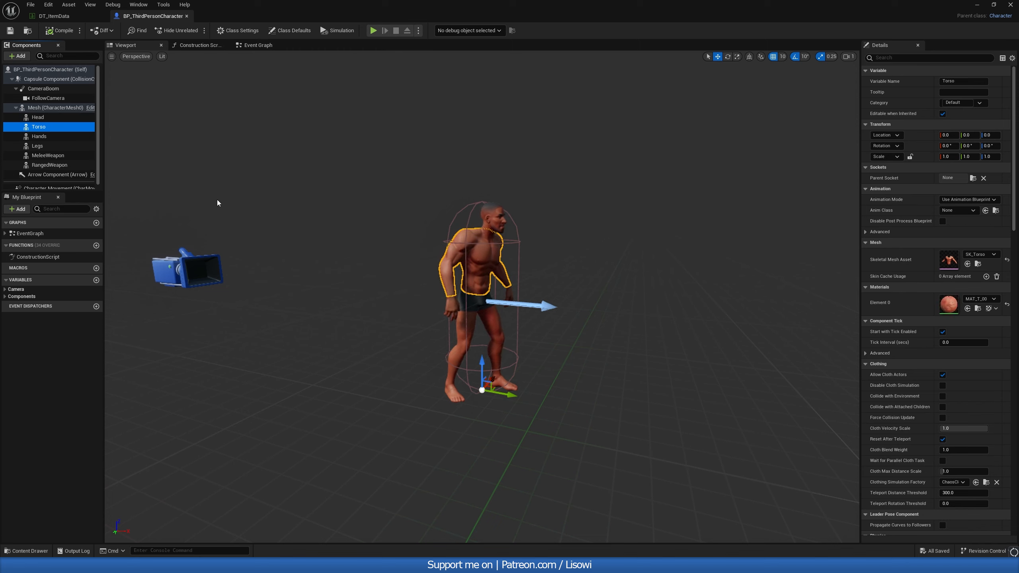
left_click(51, 120)
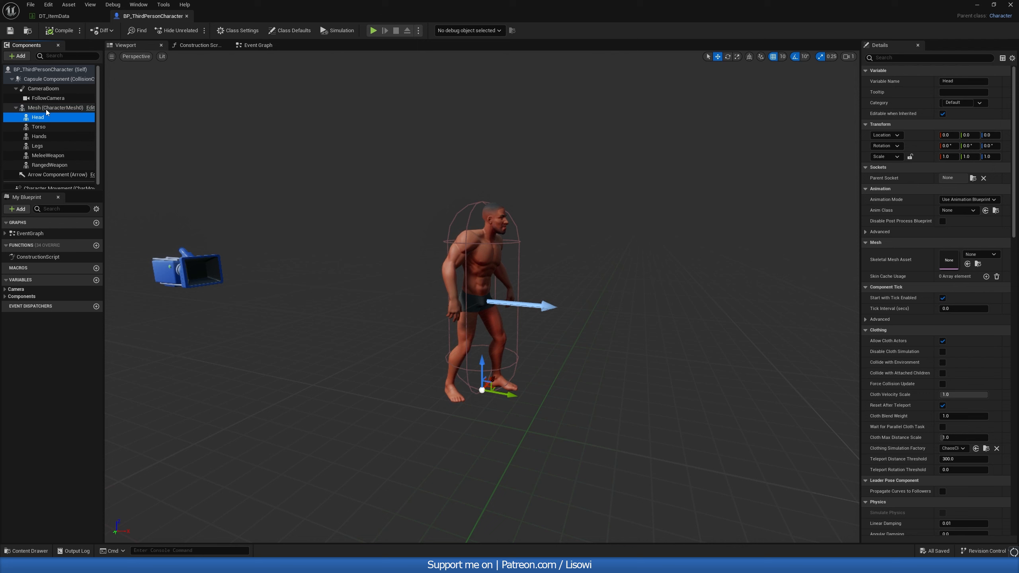
left_click(46, 108)
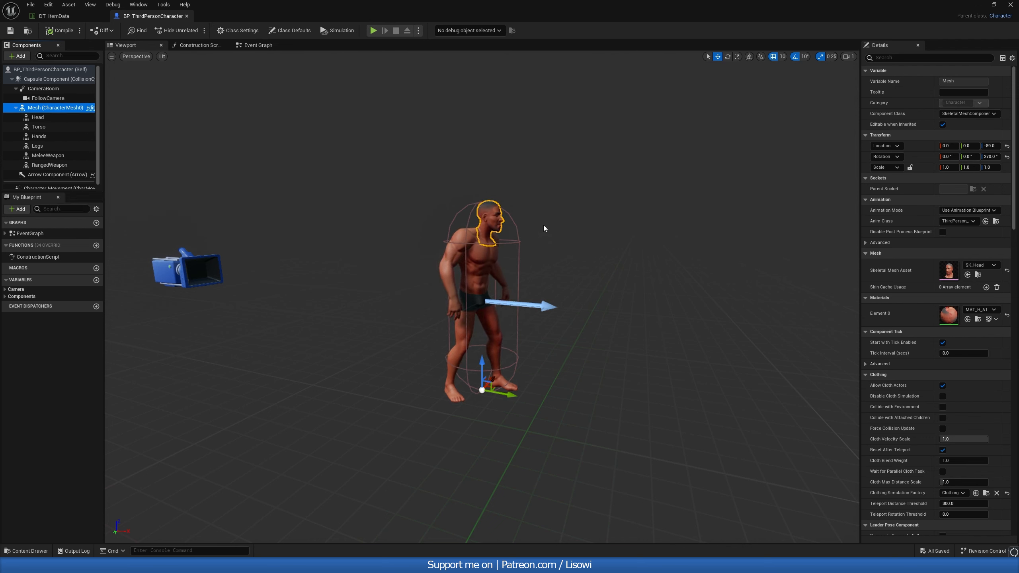
left_click(60, 127)
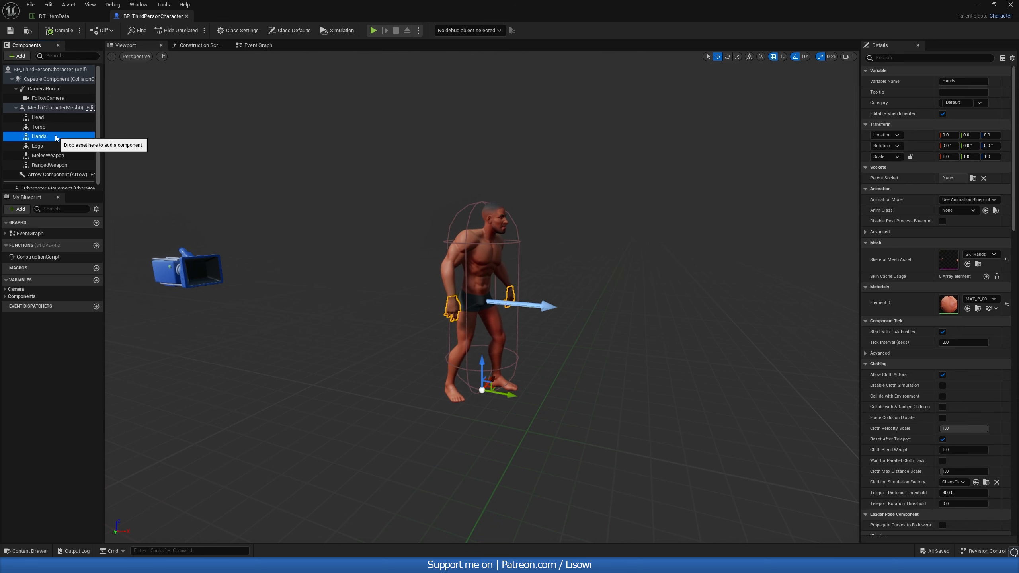
left_click(56, 146)
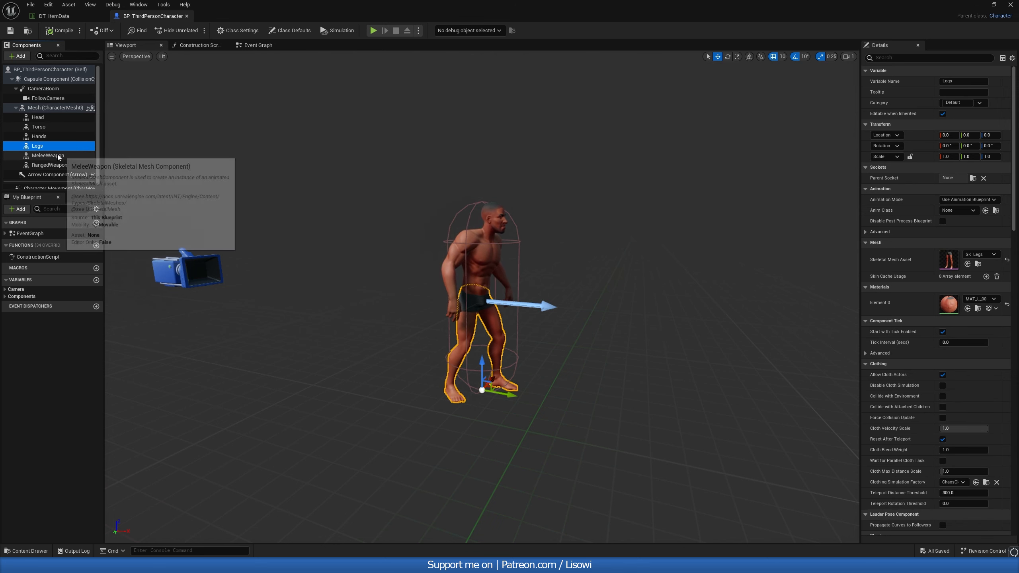
left_click(60, 164)
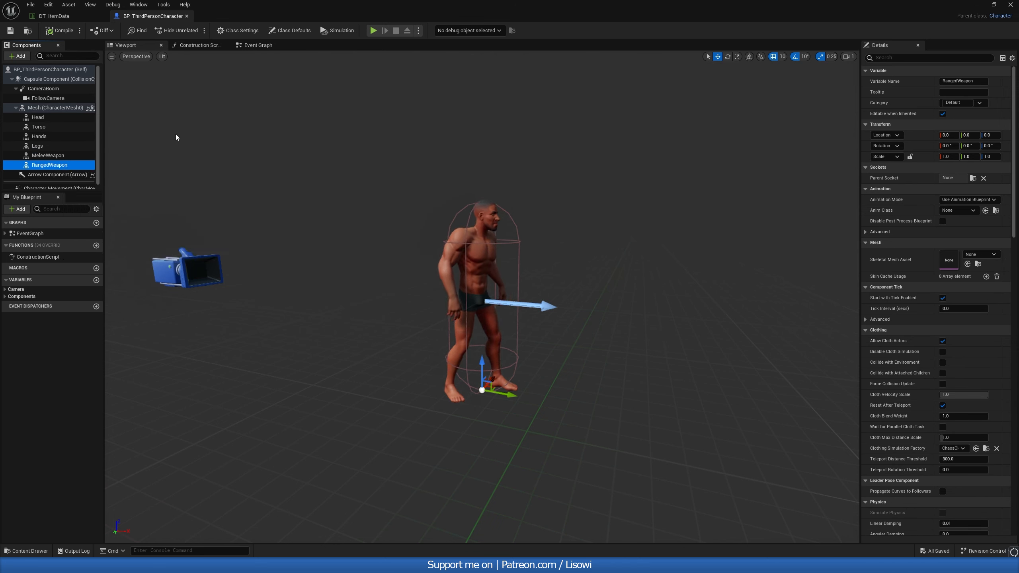
- Return to DT_ItemData and select the Torso_00 row for editing
left_click(57, 19)
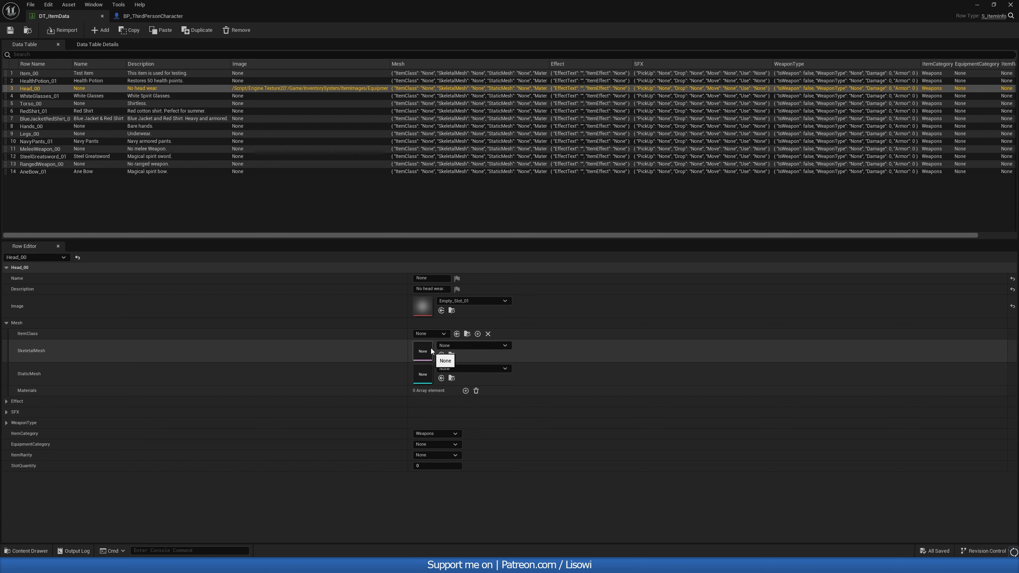
left_click(35, 103)
left_click(472, 301)
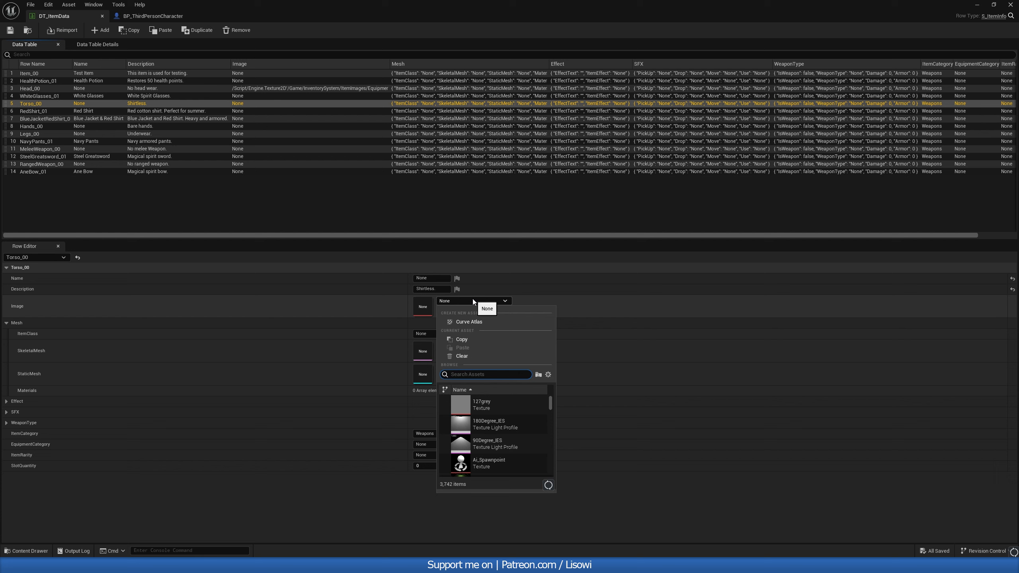
type("torso")
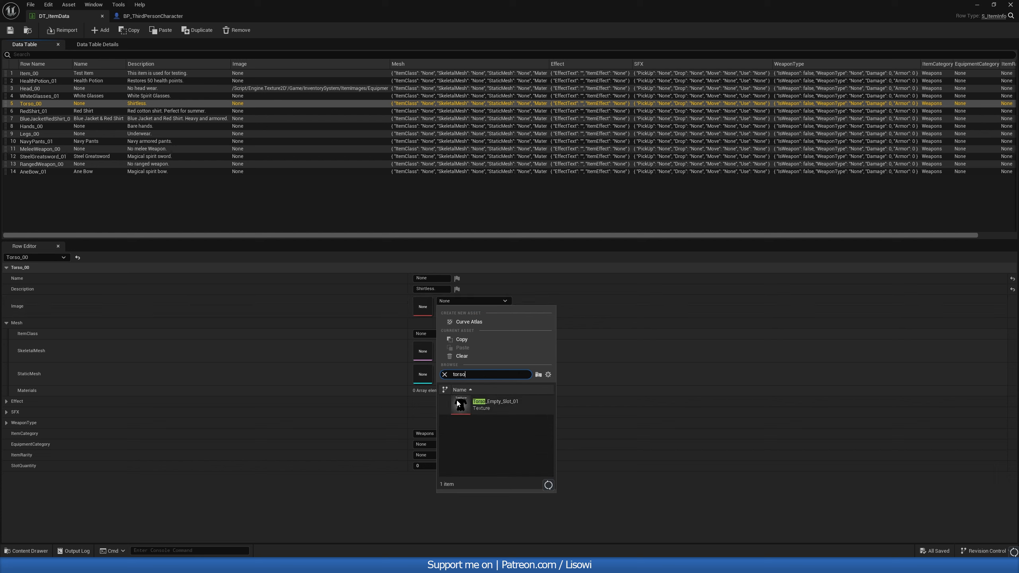
left_click(460, 301)
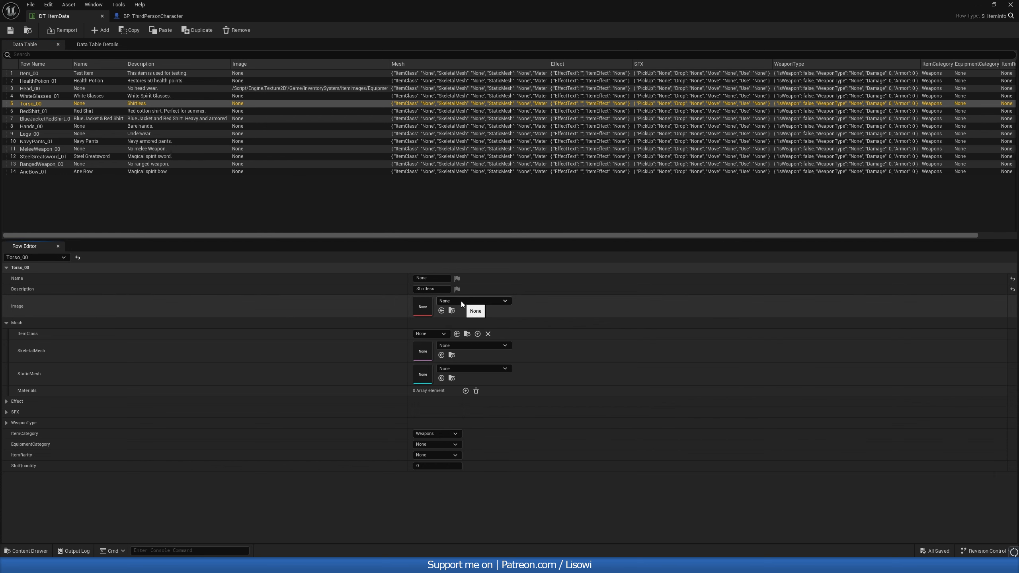
left_click(461, 301)
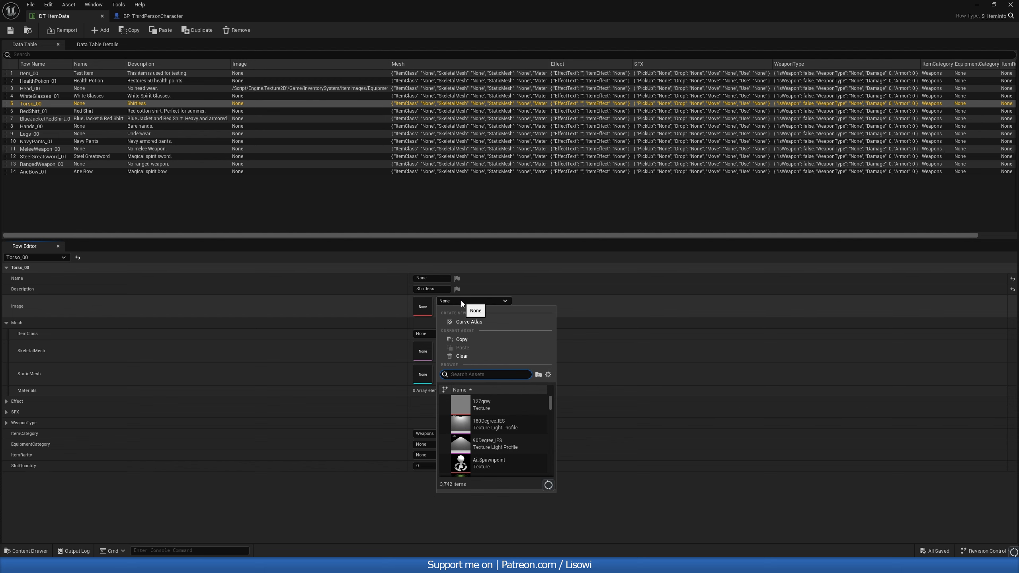
left_click(26, 551)
left_click(192, 410)
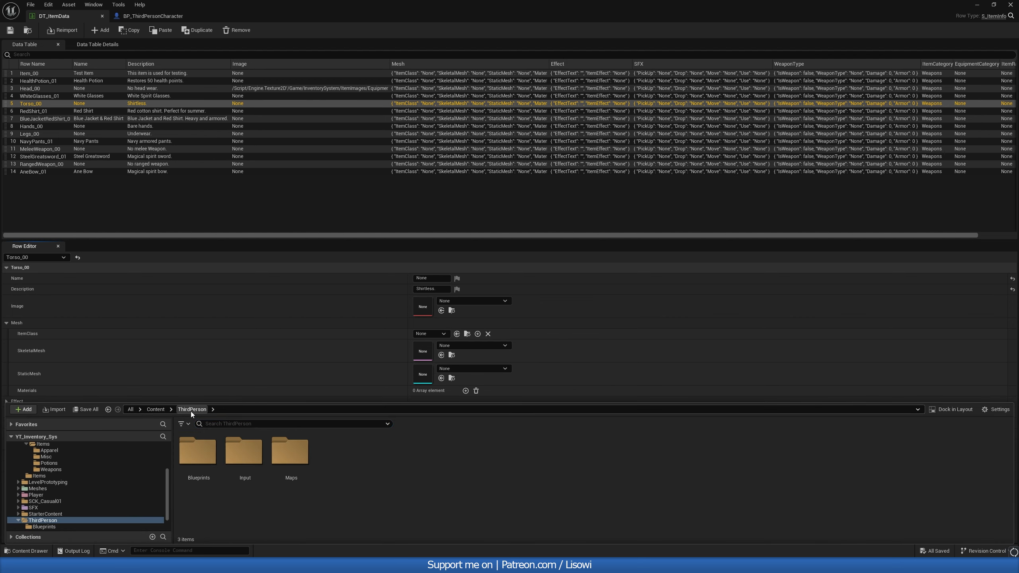
- Assign the Empty_Slot_01 texture as the image of the Torso_00 row
left_click(455, 302)
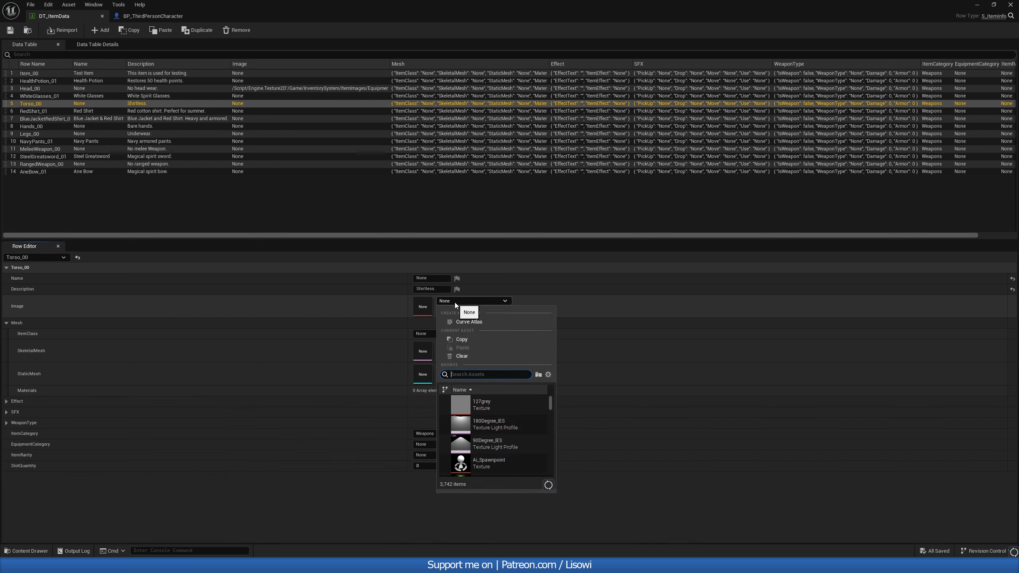
type("em")
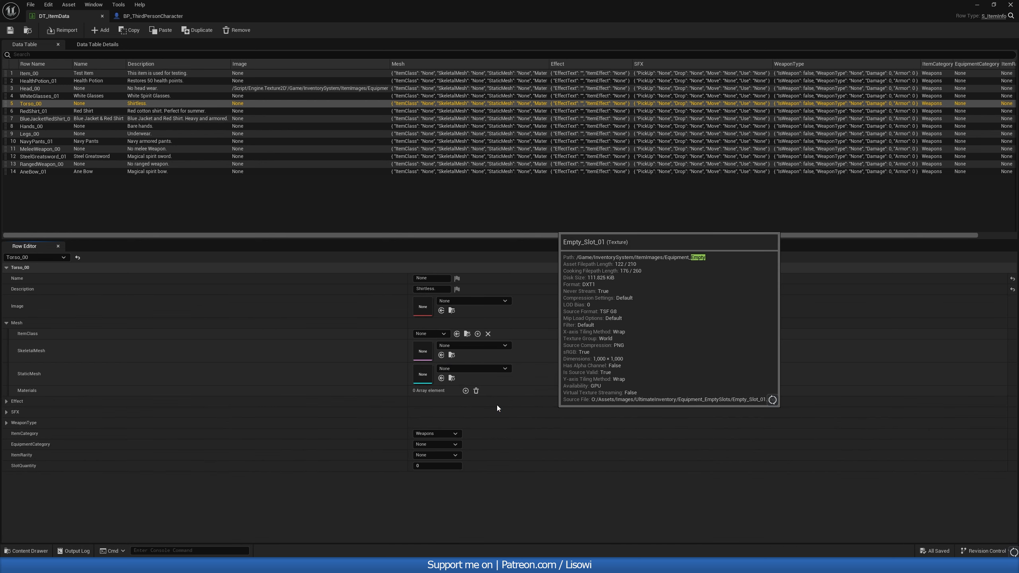
left_click(497, 405)
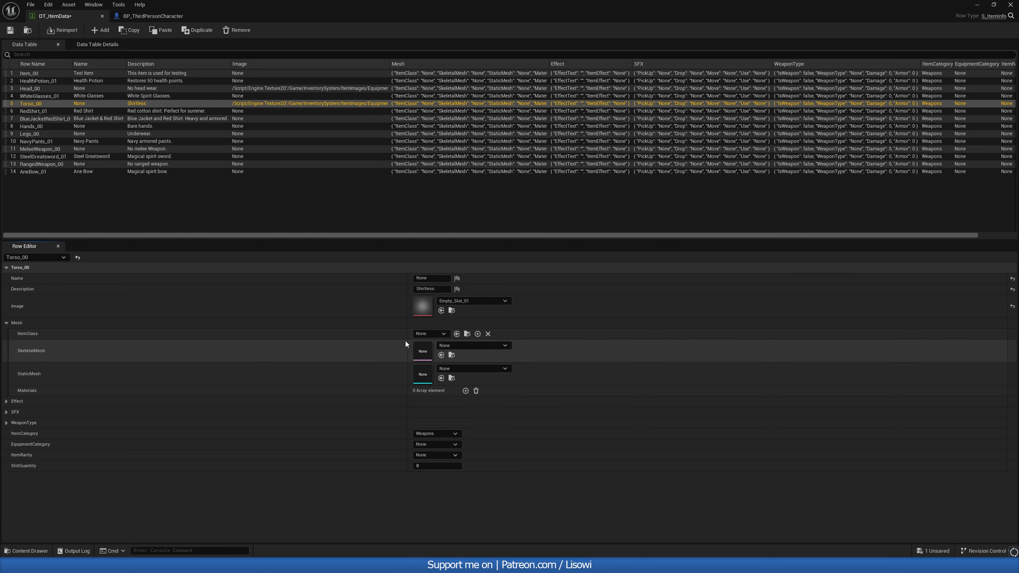
- Set the SkeletalMesh of the Torso_00 row to SK_Torso
left_click(461, 345)
type("torso")
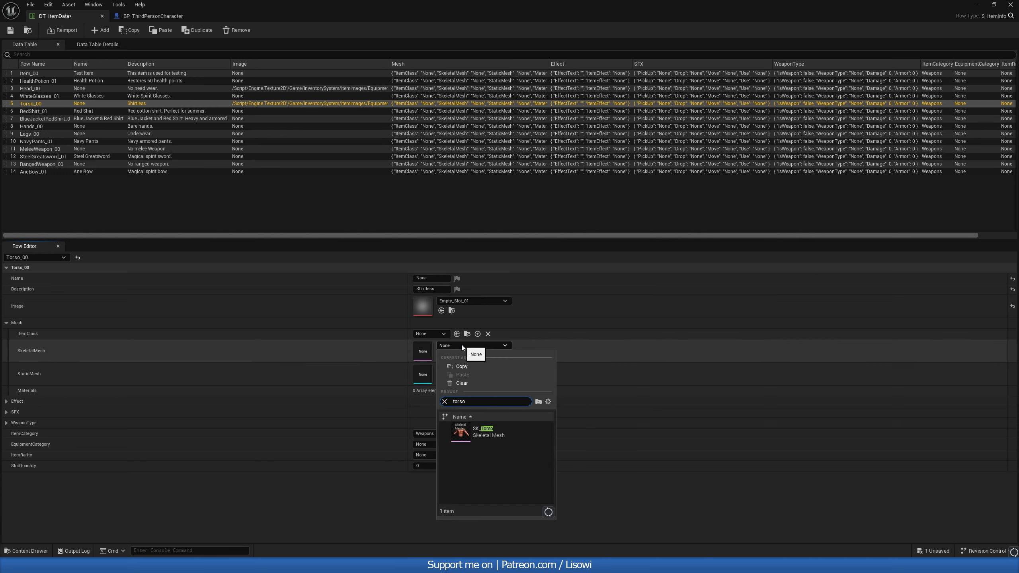
left_click(484, 433)
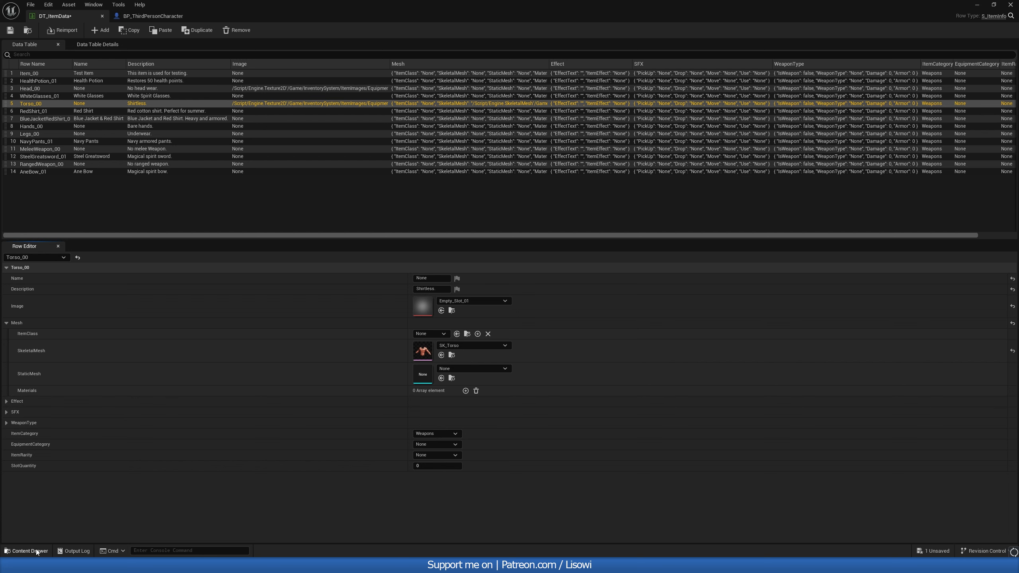
- Add MAT_T_00 from the SCK_Casual01 Master_Materials folder to the Materials array of the Torso_00 row
key("ctrl+space")
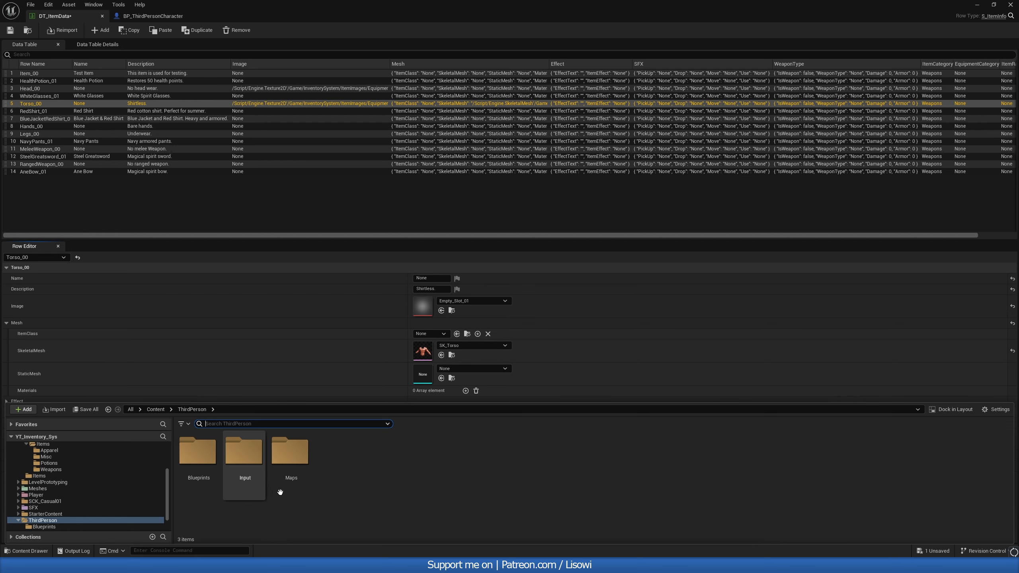
left_click(156, 409)
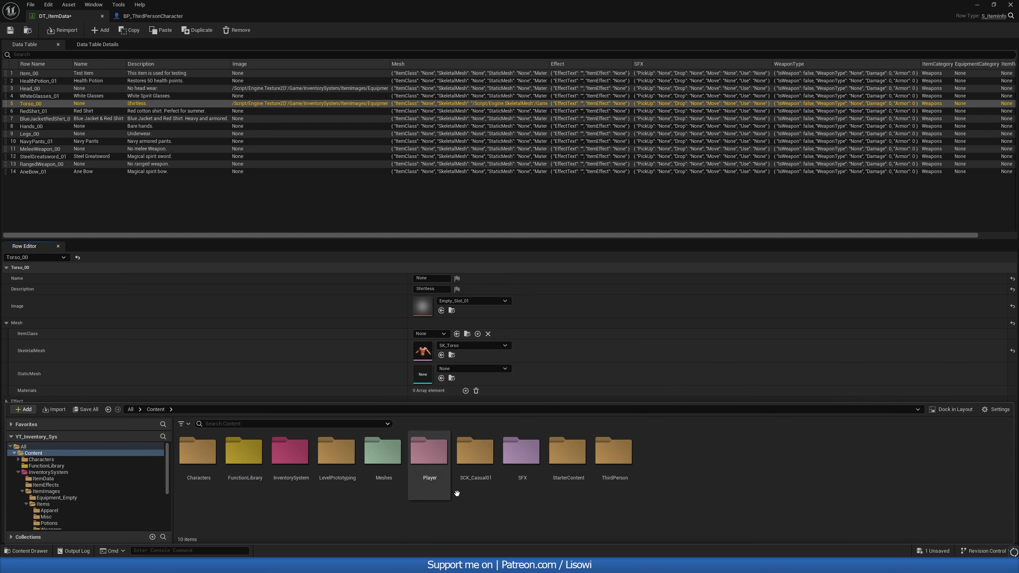
double_click(477, 474)
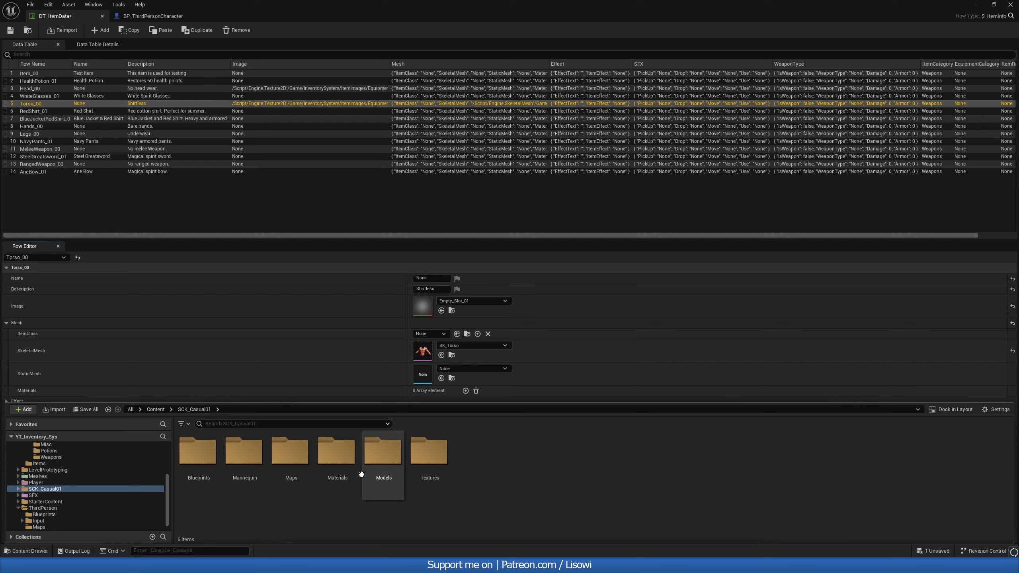
double_click(337, 457)
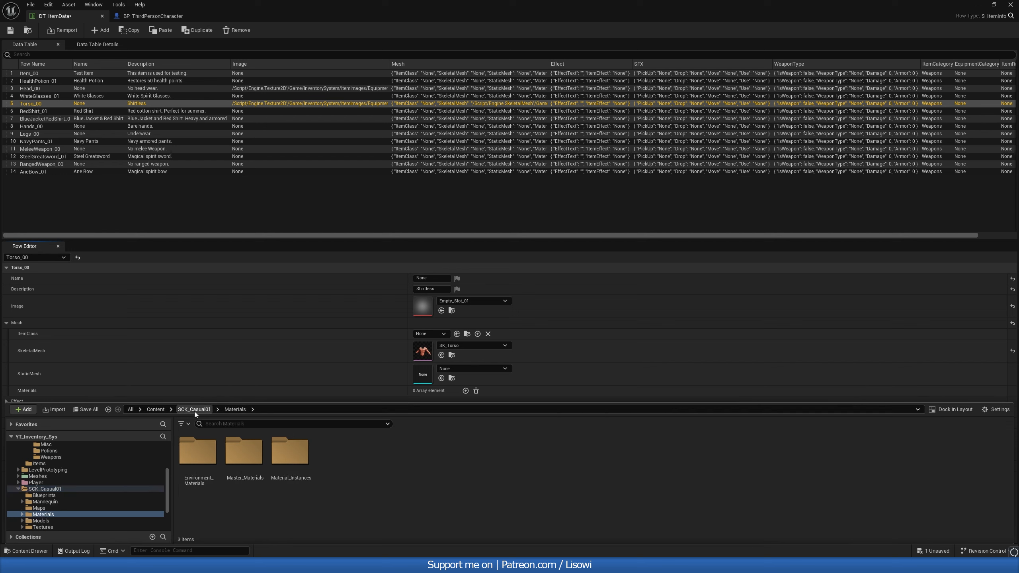
double_click(248, 480)
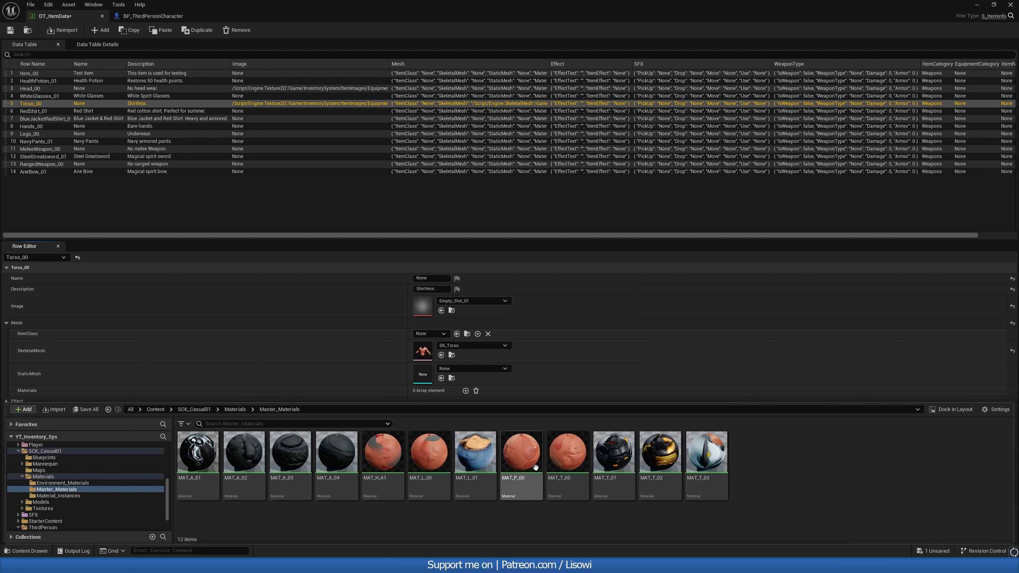
left_click_drag(570, 468, 441, 391)
left_click(534, 390)
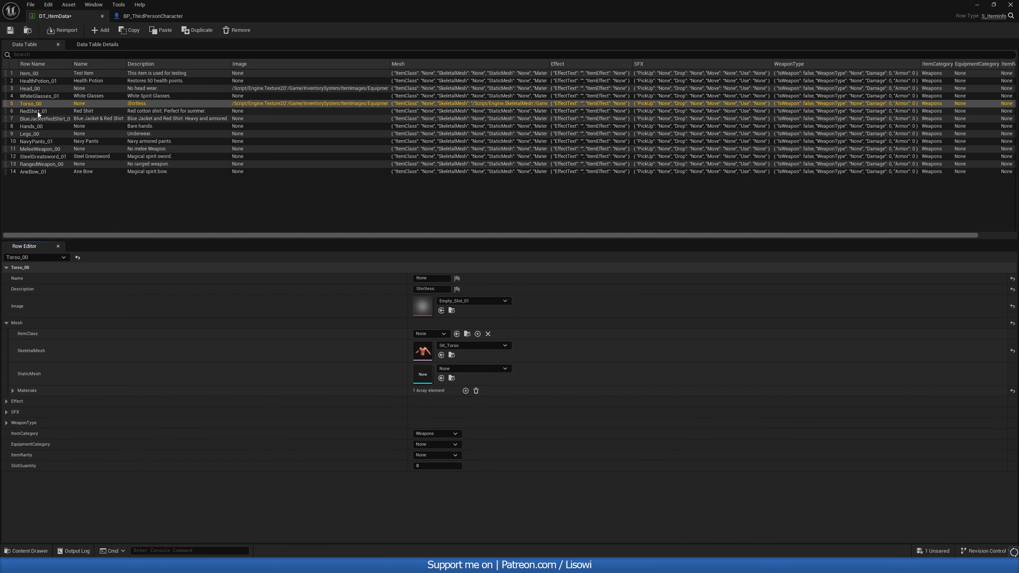
- Set the SlotQuantity of the Torso_00 row to 1
left_click(436, 467)
type("1")
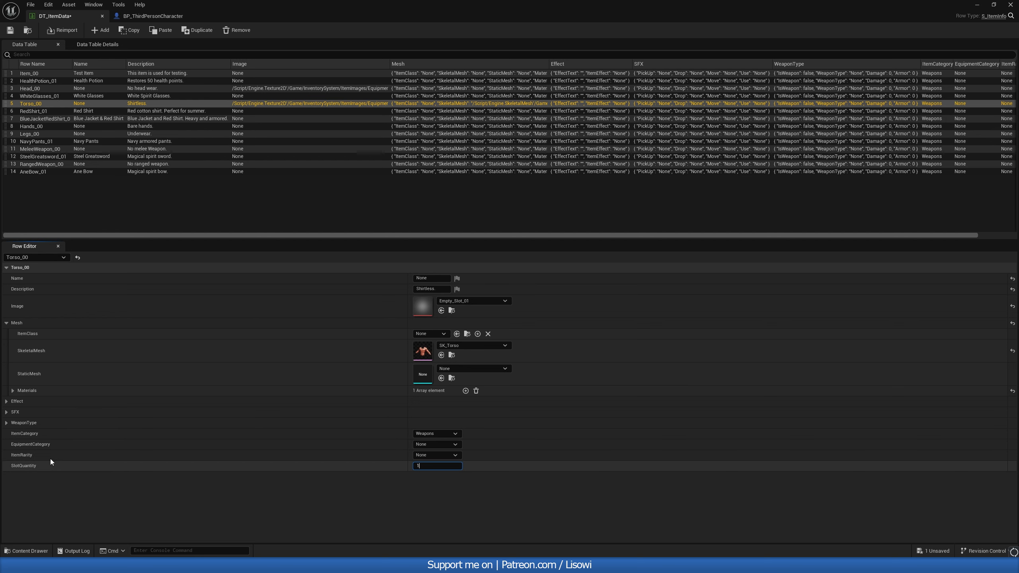
left_click(433, 456)
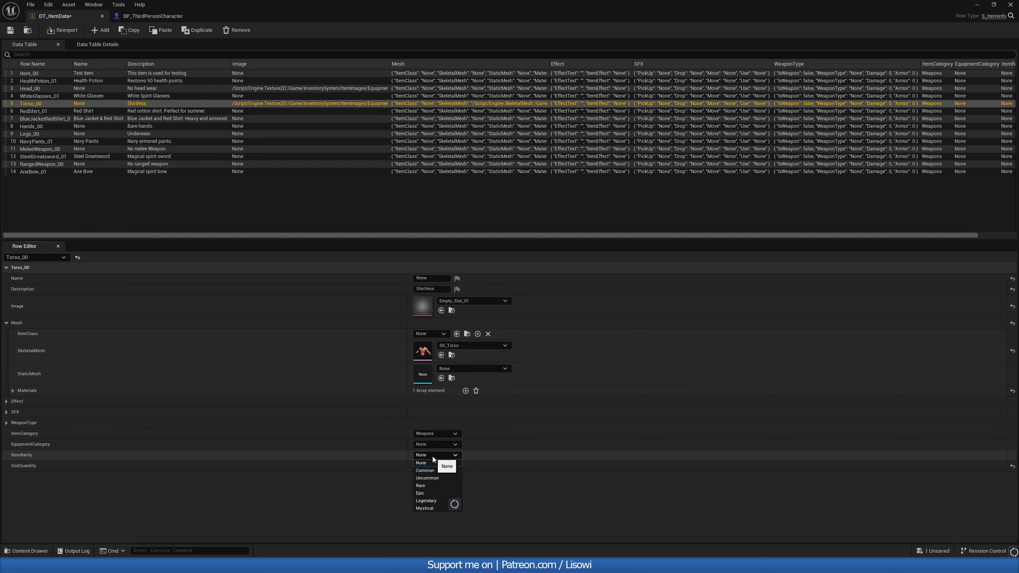
left_click(435, 454)
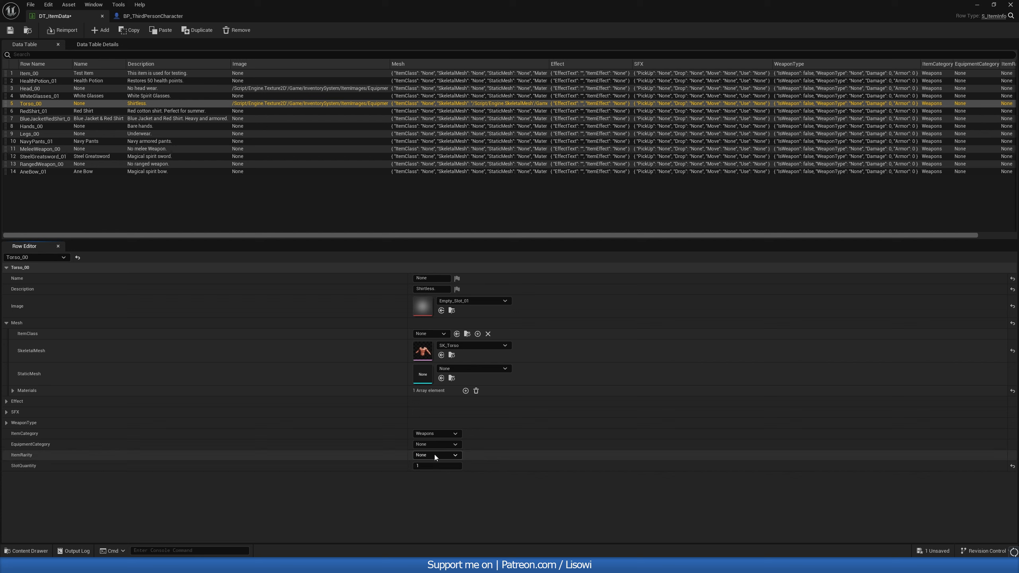
left_click(435, 454)
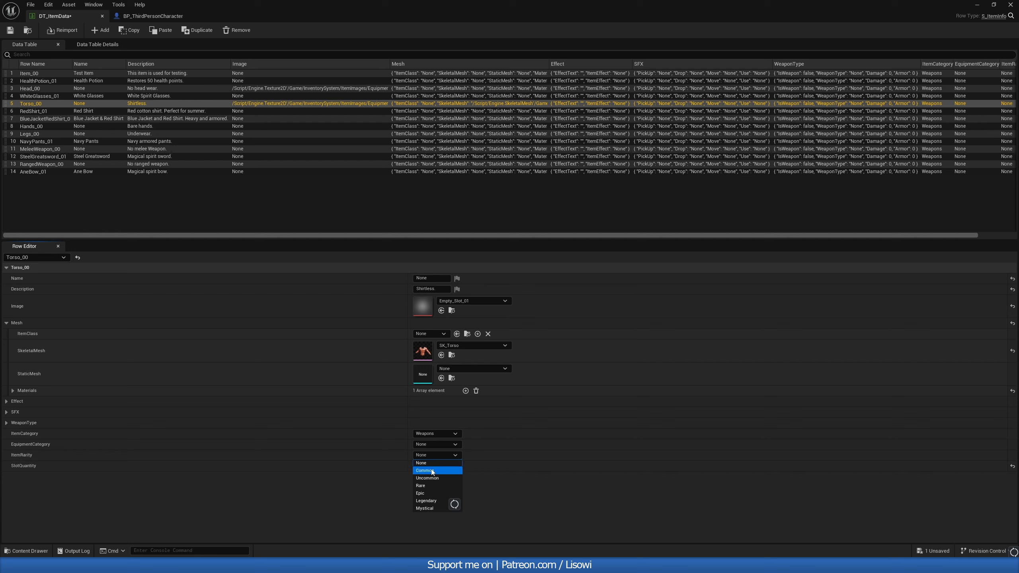
left_click(431, 456)
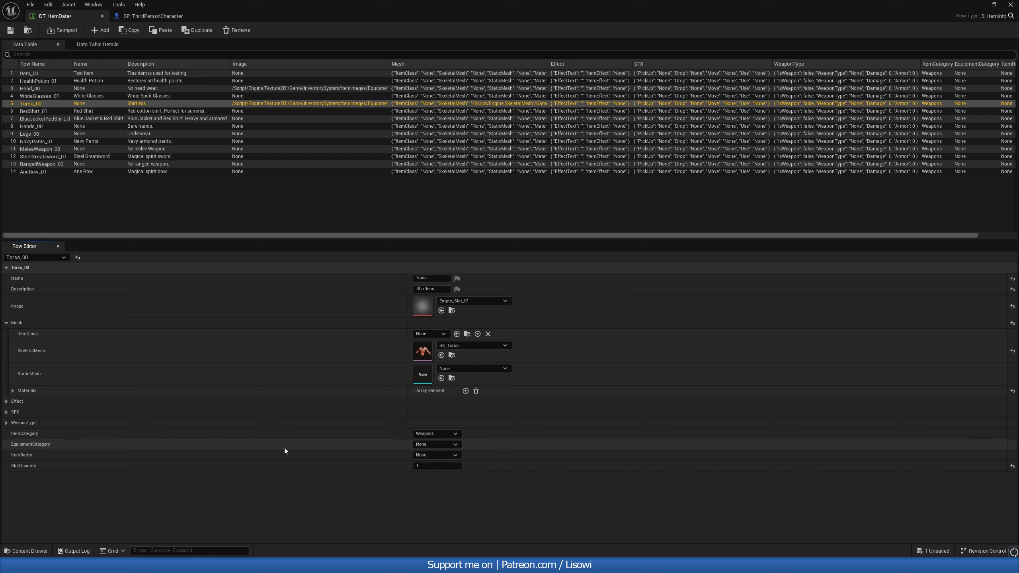
- Set the EquipmentCategory of the Torso_00 row to Torso and its ItemCategory to Apparel
left_click(437, 445)
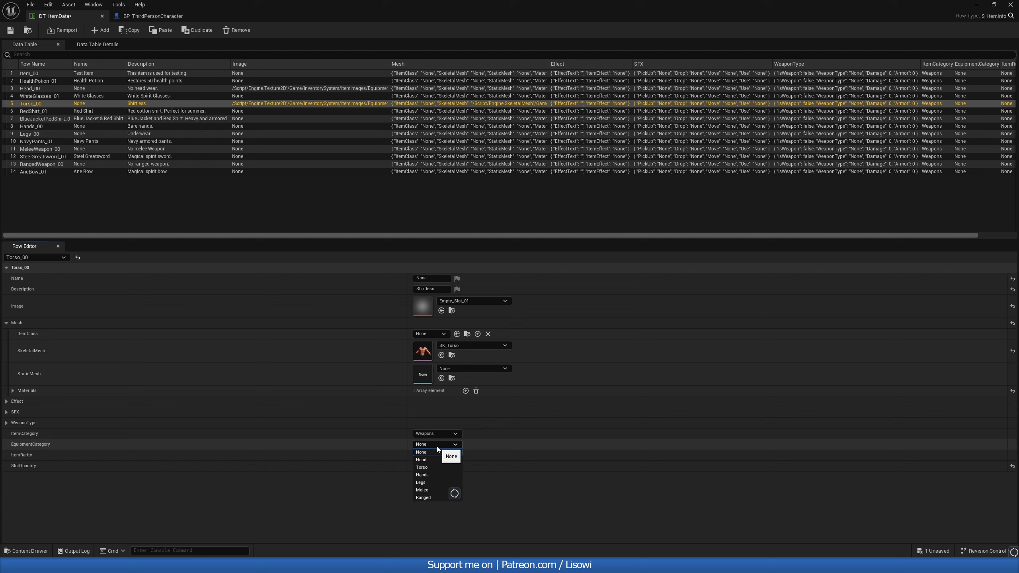
left_click(428, 466)
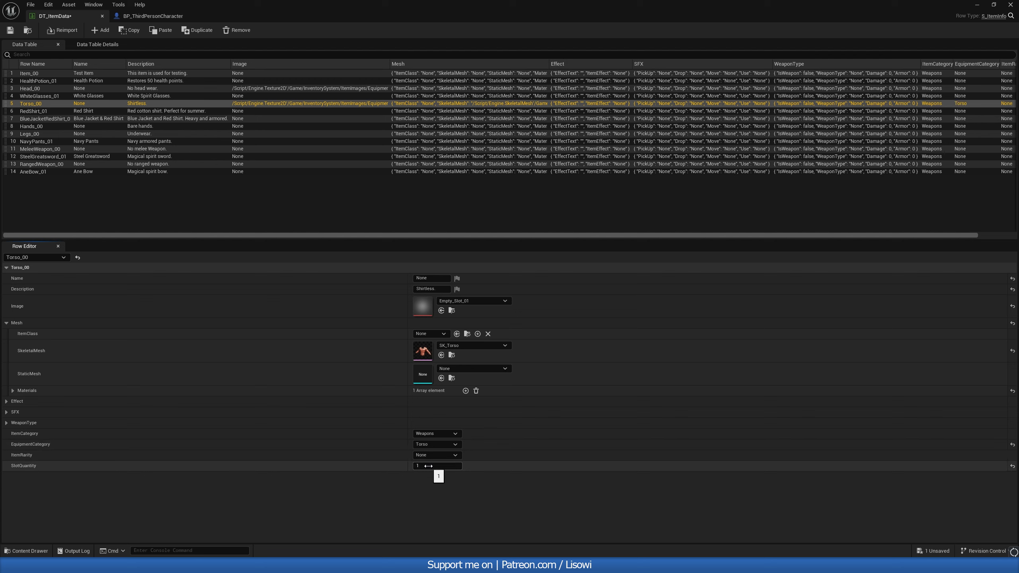
left_click(433, 435)
left_click(428, 448)
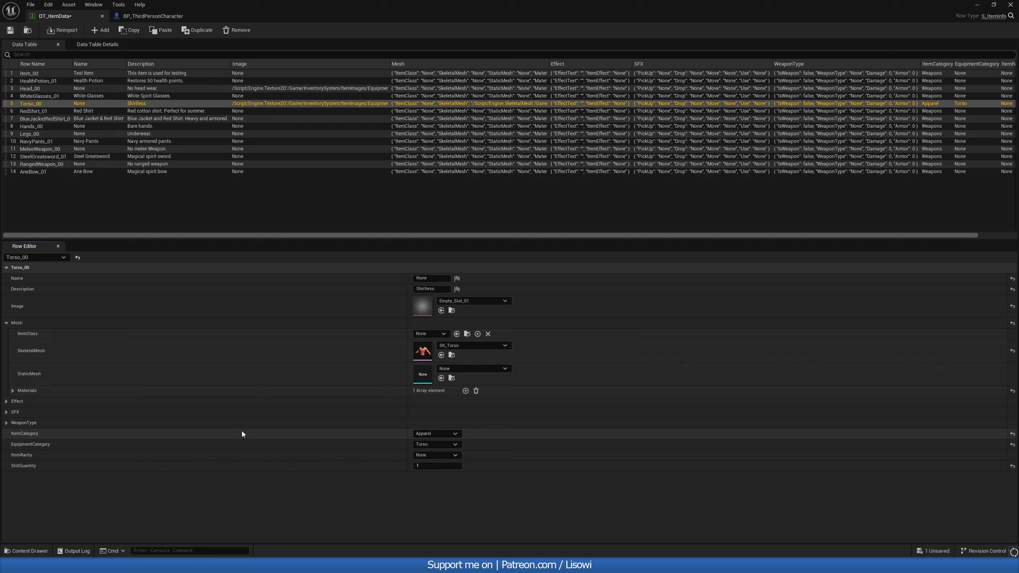
- Review the WeaponType, SFX and Effect properties of the Torso_00 row
left_click(6, 422)
left_click(6, 411)
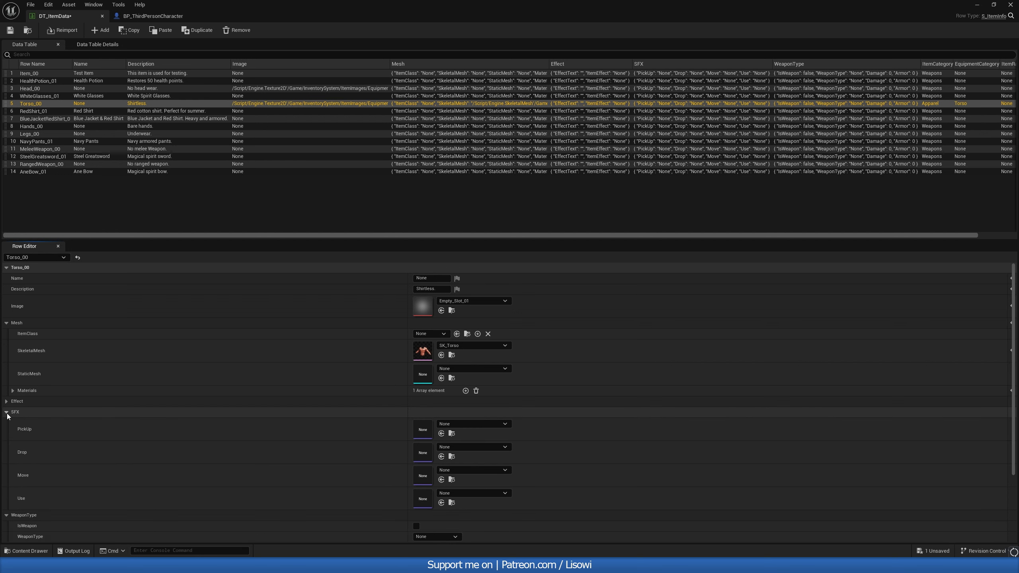
left_click(7, 413)
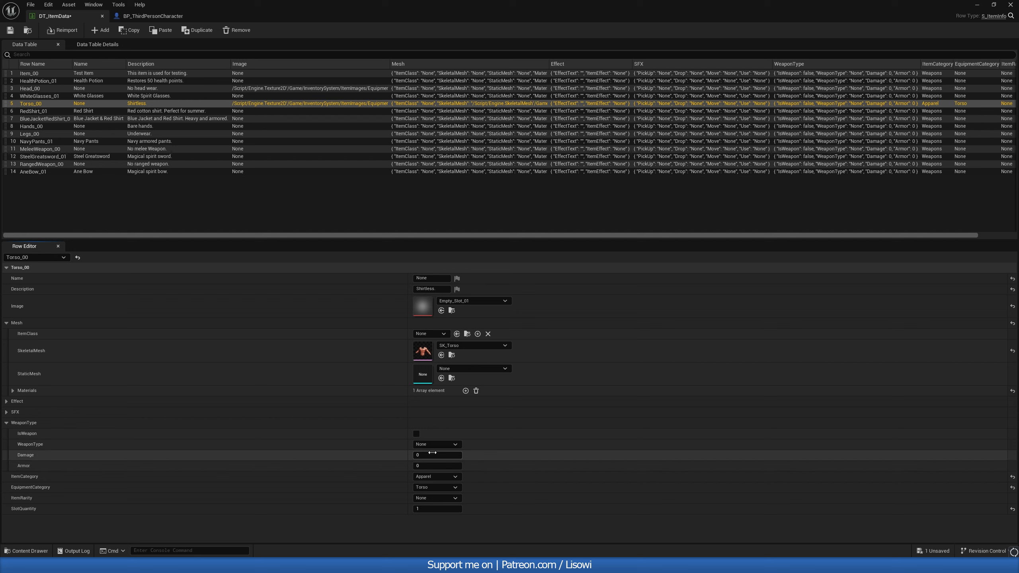
left_click(7, 424)
left_click(6, 401)
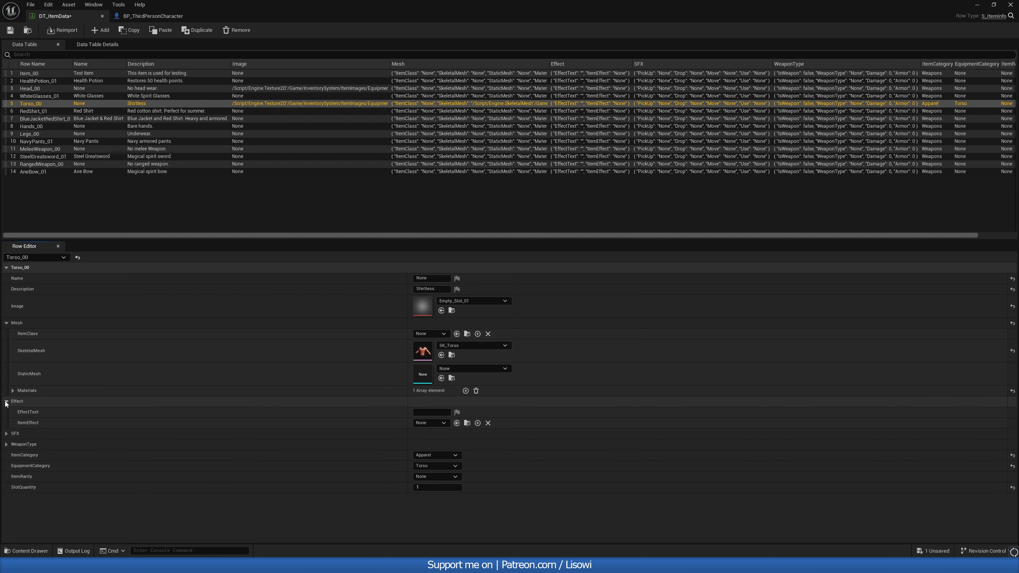
left_click(6, 401)
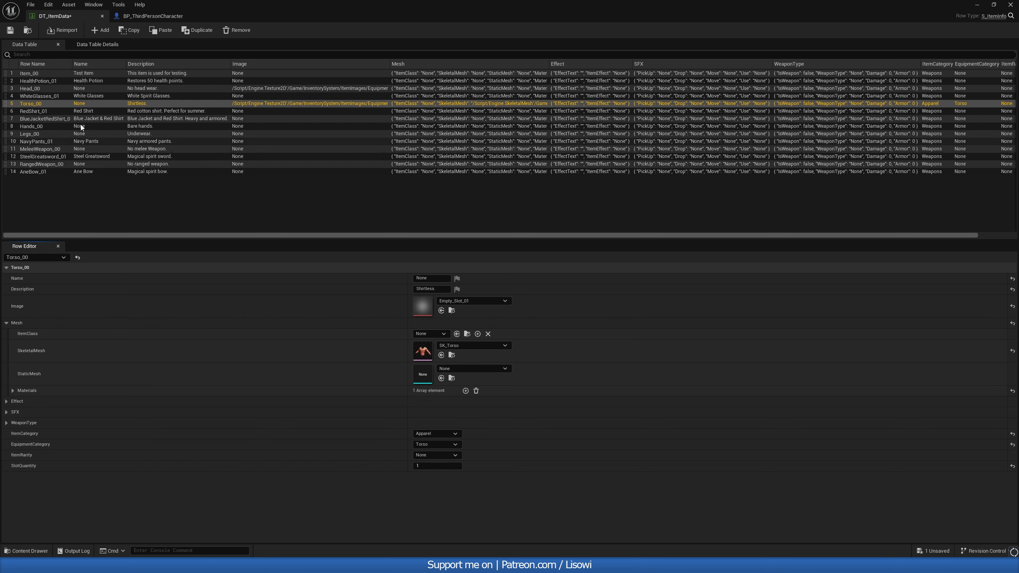
- Assign the RedShirt_01 texture as the image of the RedShirt_01 row
left_click(45, 111)
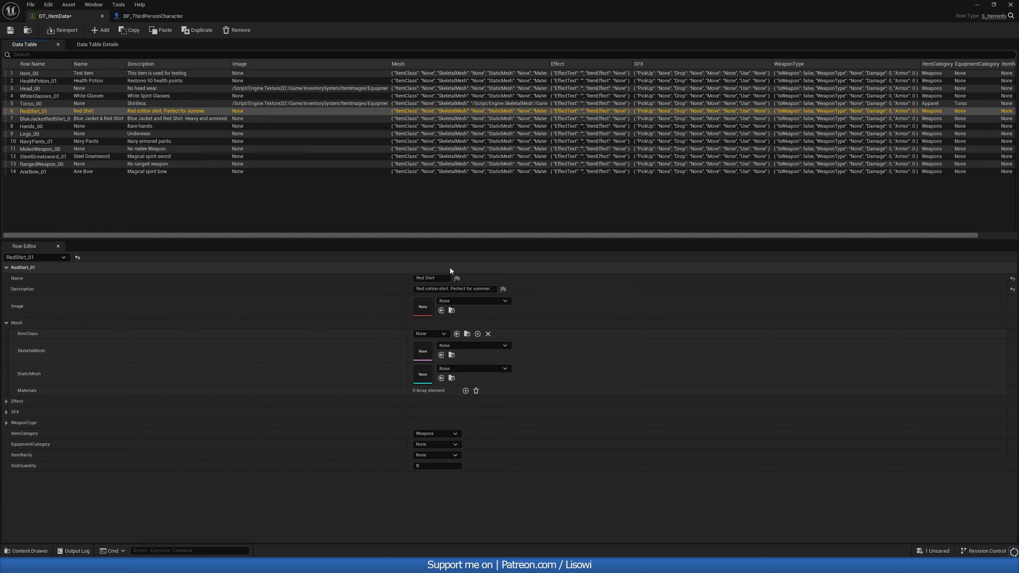
left_click(460, 302)
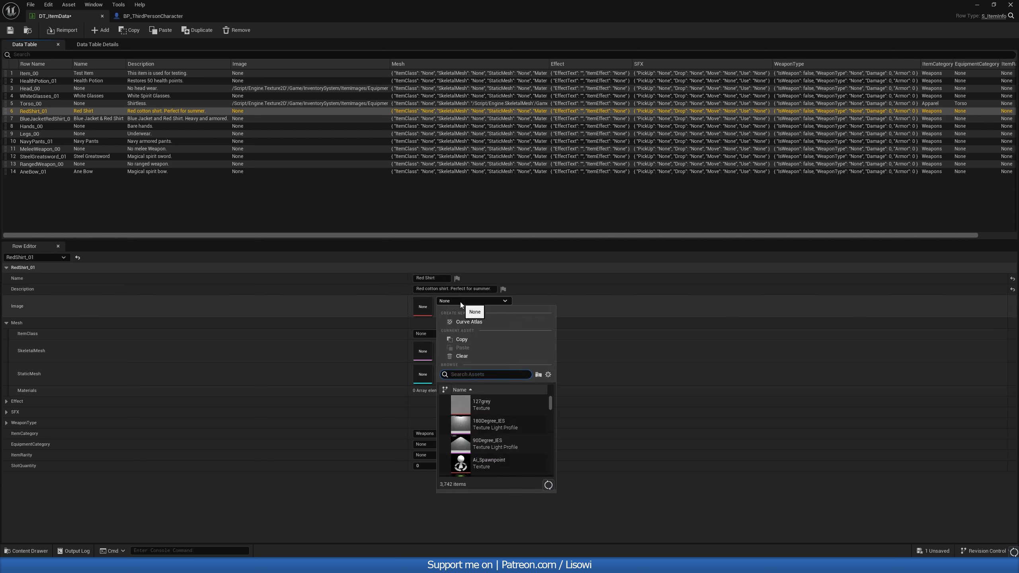
type("red shi")
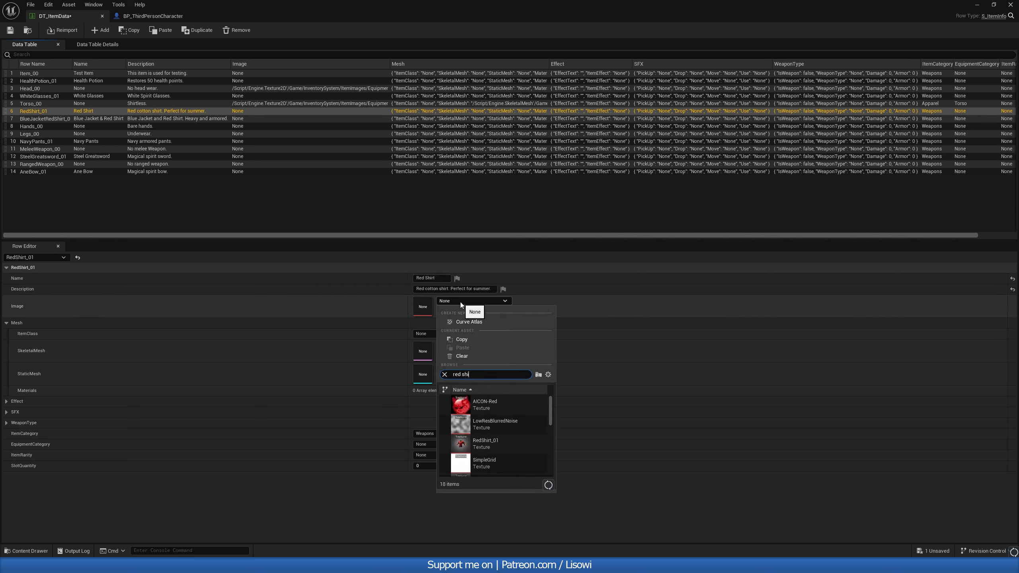
type("rt")
left_click(463, 399)
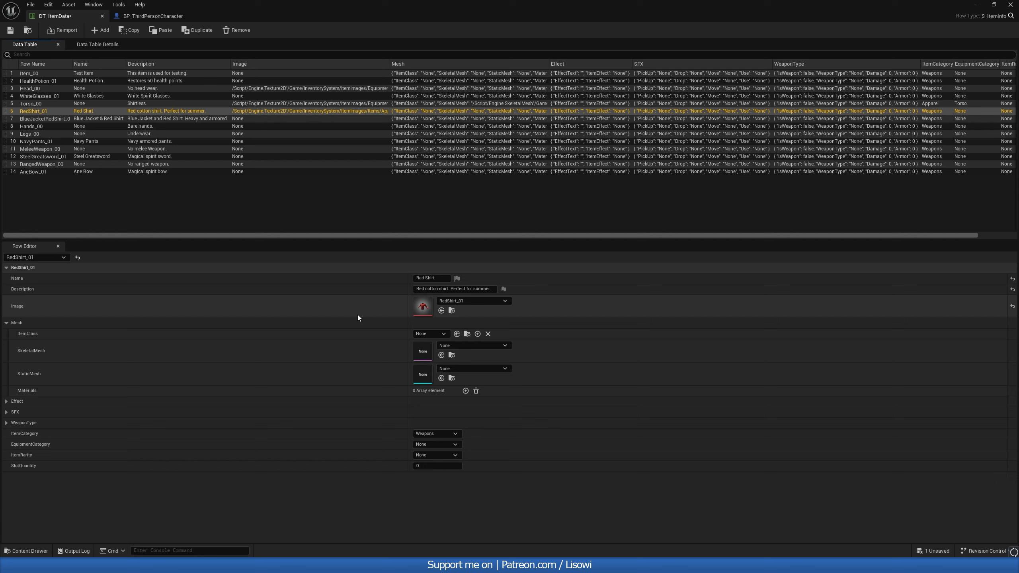
- Set the ItemClass of the RedShirt_01 row to BP_Item_Base
left_click(432, 334)
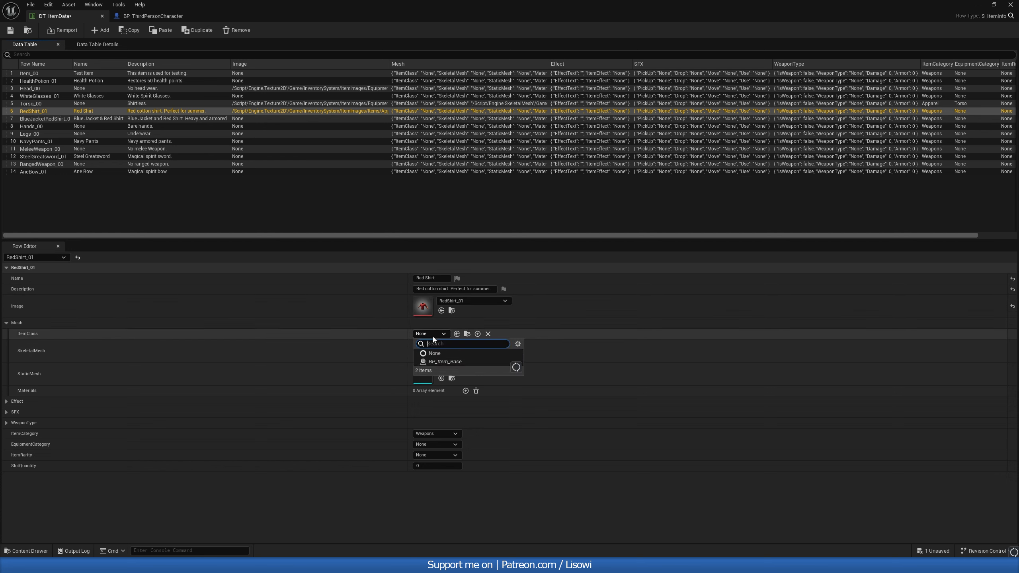
left_click(446, 362)
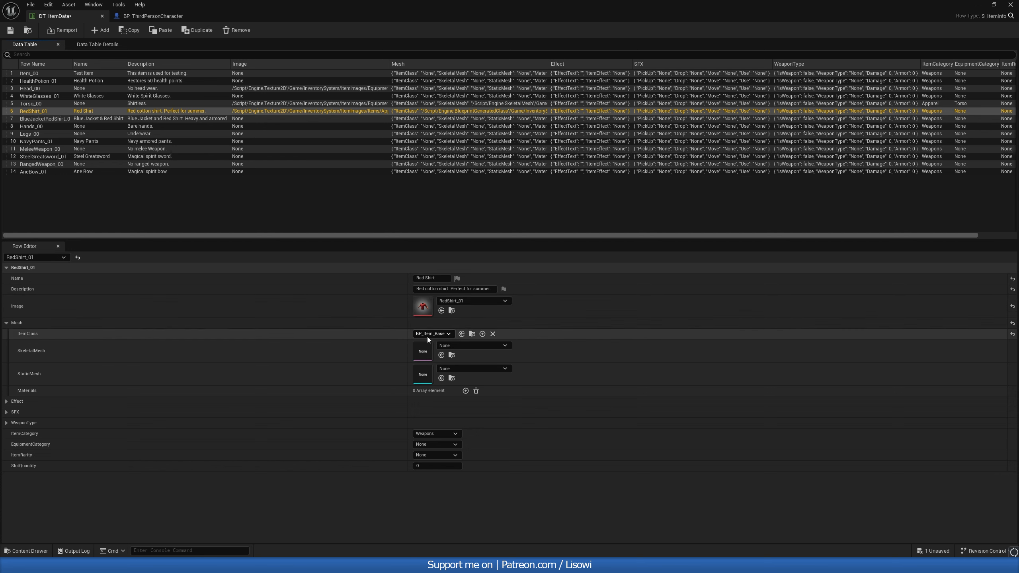
left_click(436, 333)
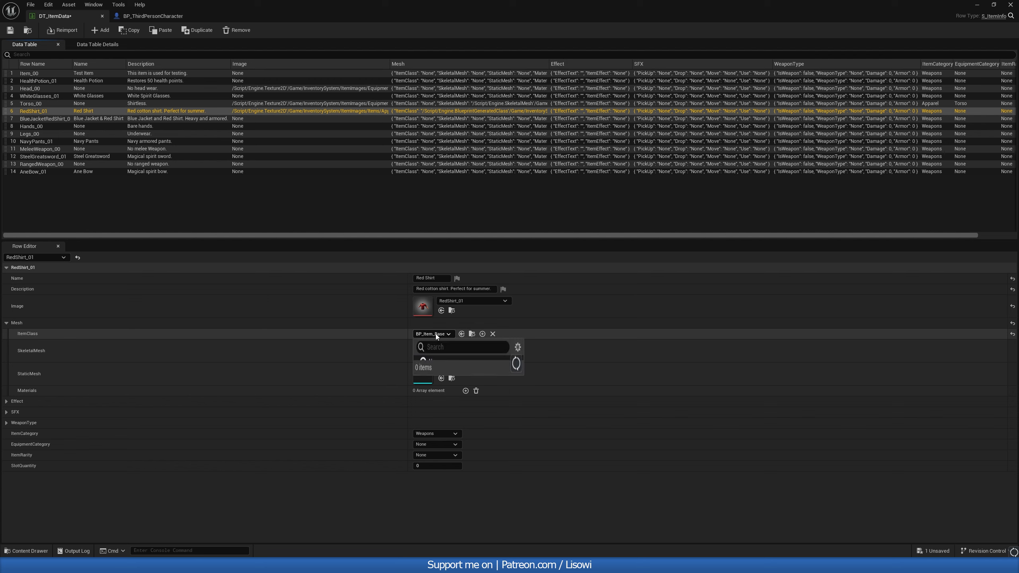
left_click(444, 332)
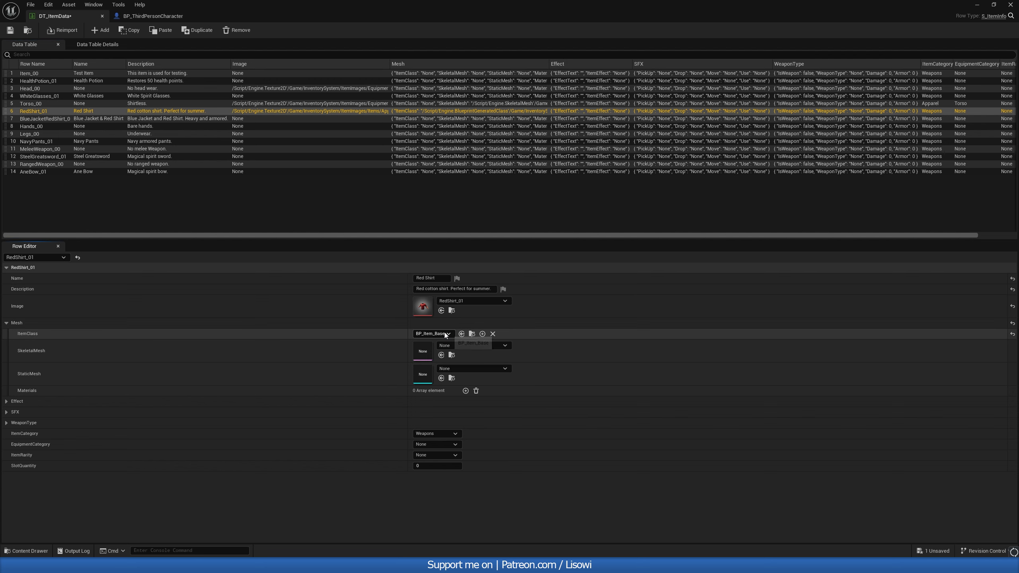
- Create a child Blueprint class of BP_Item_Base named BP_Item_Shirt in the InventorySystem Items folder
left_click(472, 334)
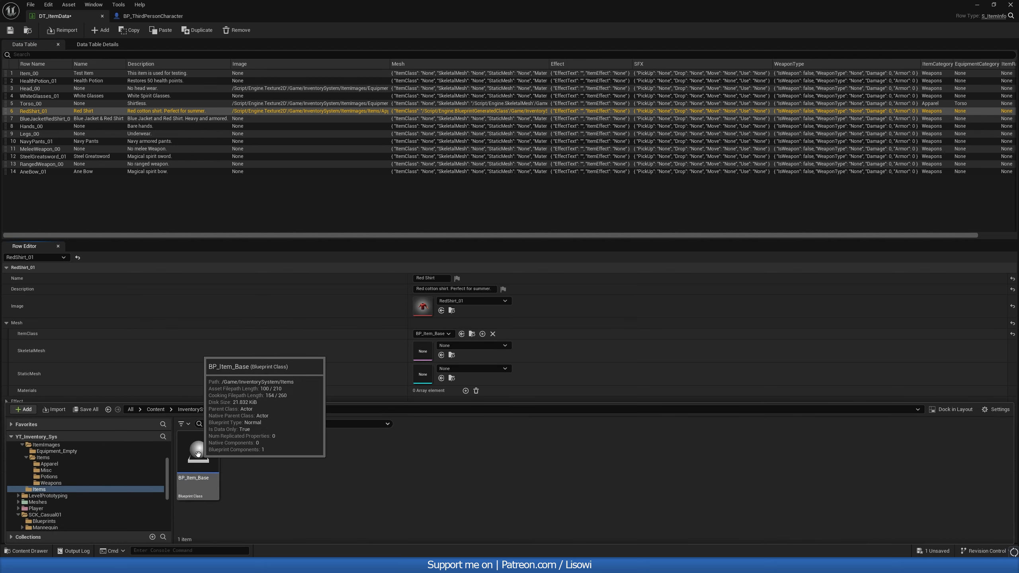
right_click(199, 453)
left_click(253, 260)
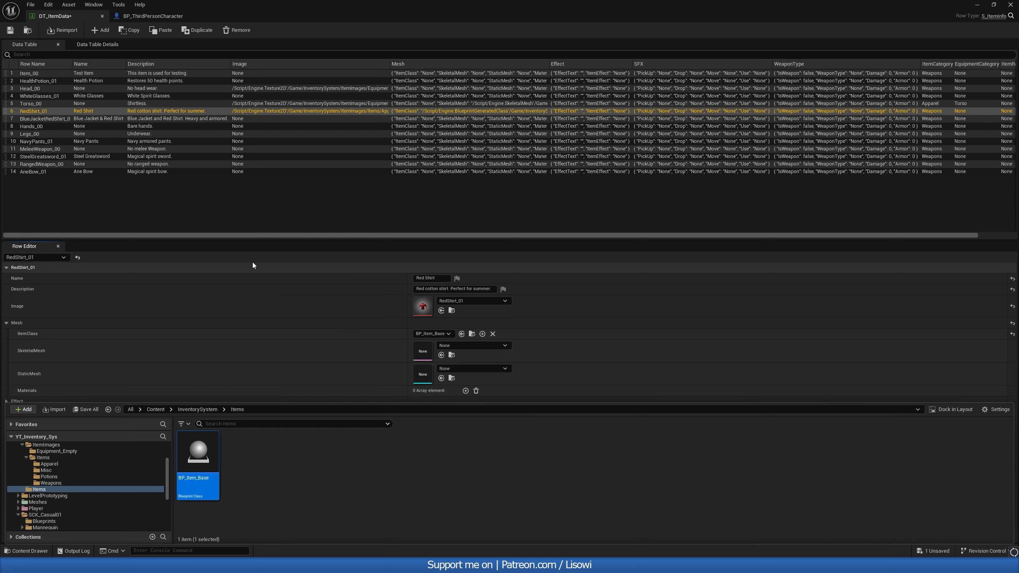
key("End")
key("BackSpace")
key("BackSpace")
key("BackSpace")
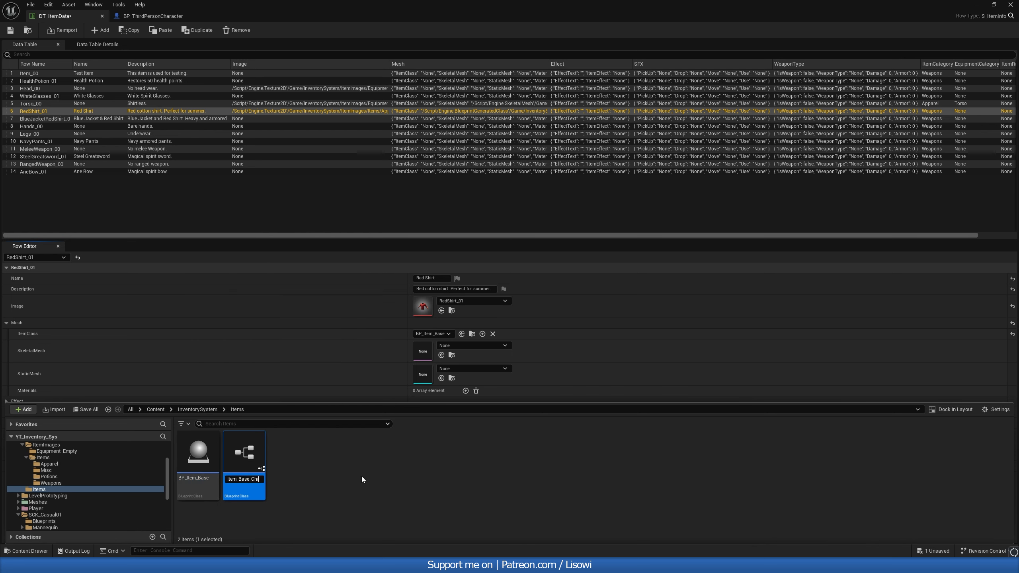
key("BackSpace")
type("Shirt")
key("Return")
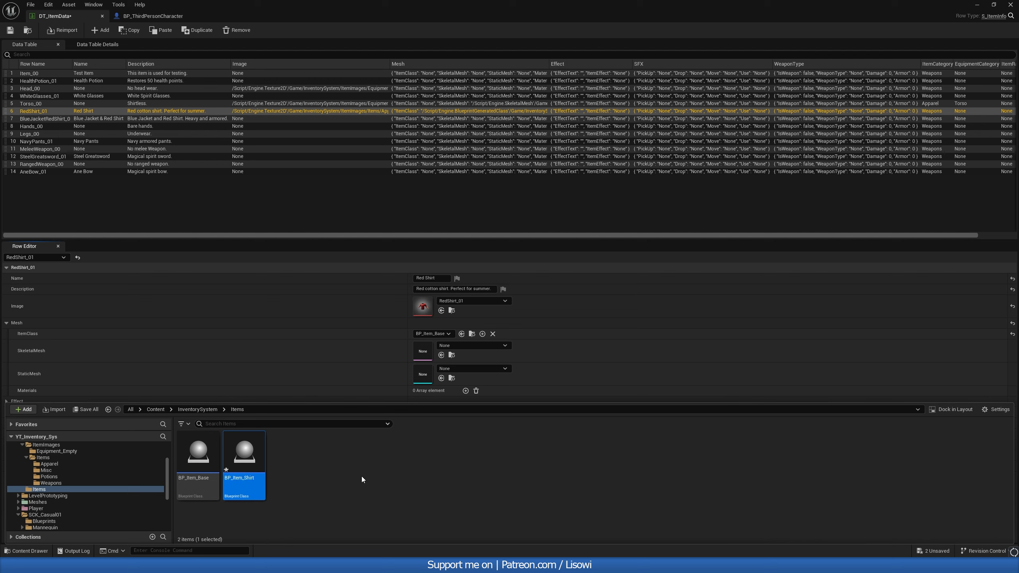
double_click(245, 459)
left_click(26, 550)
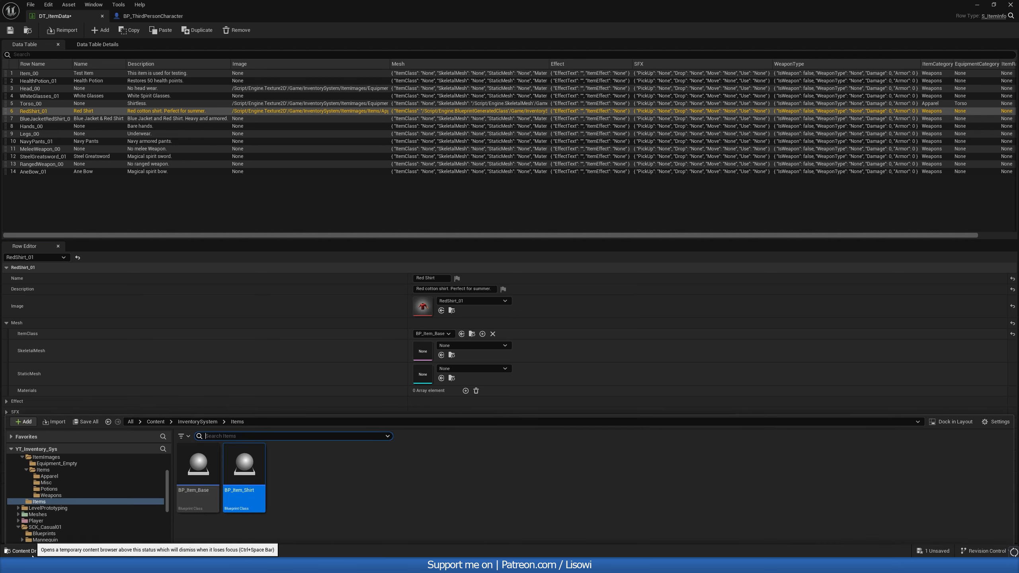
- Change the ItemClass of the RedShirt_01 row to BP_Item_Shirt
left_click(431, 334)
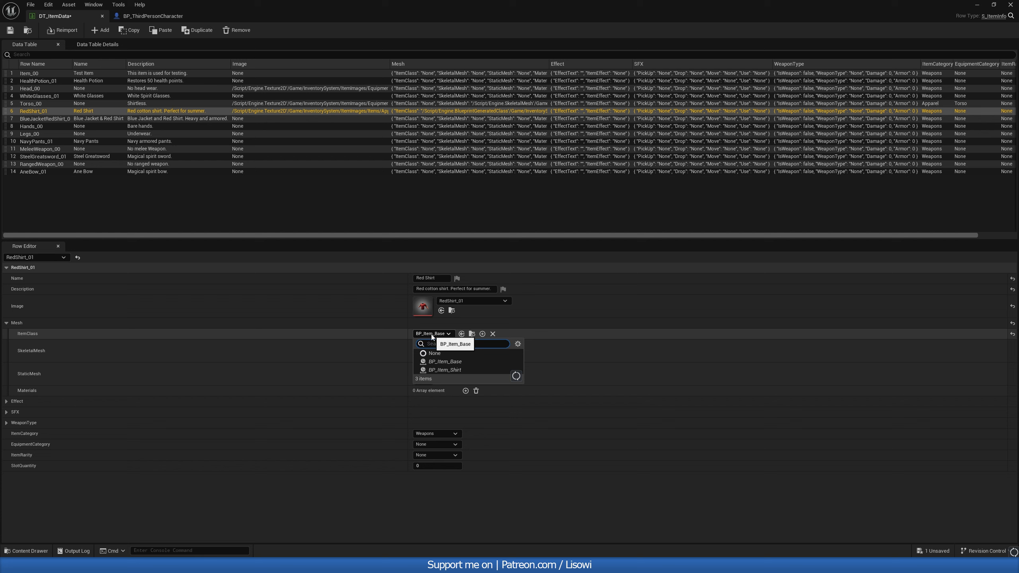
left_click(452, 369)
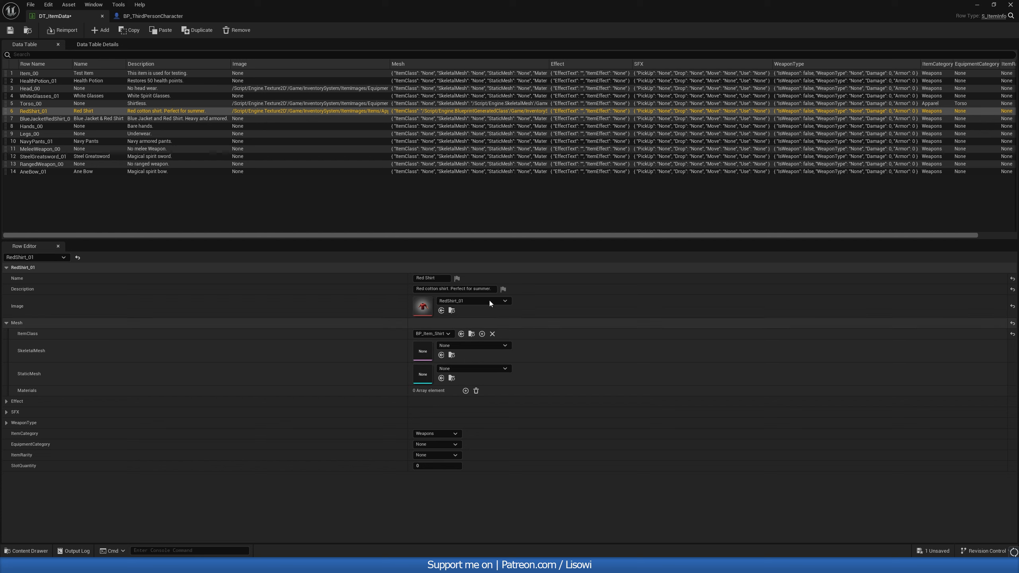
left_click(26, 550)
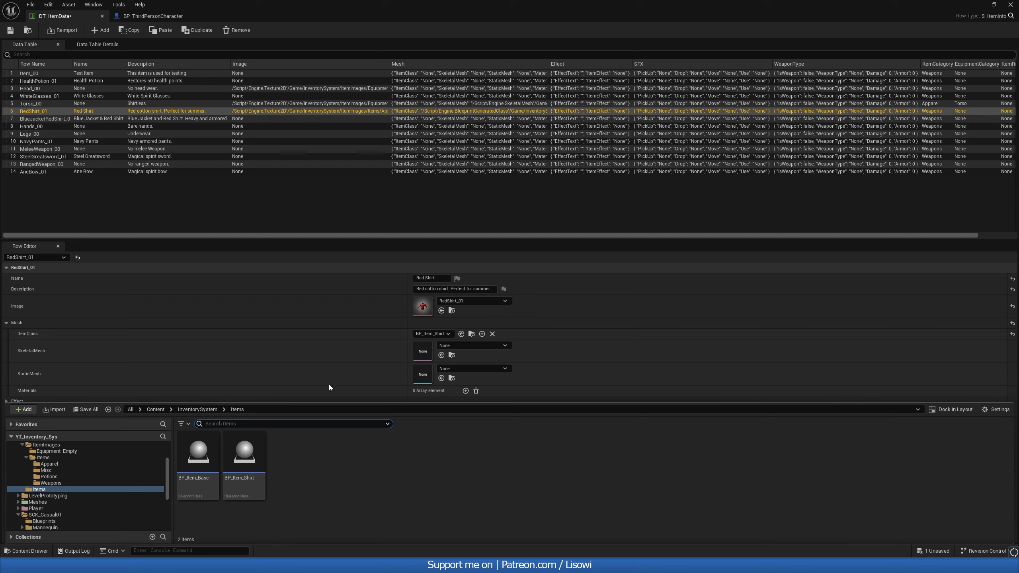
- Set the SkeletalMesh of the RedShirt_01 row to SK_Shirt
left_click(466, 346)
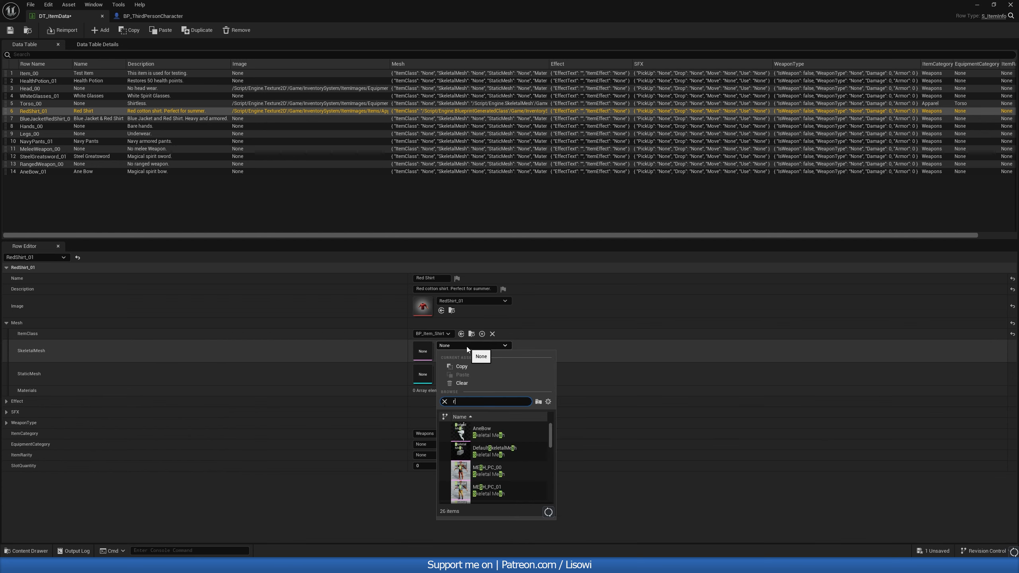
key("BackSpace")
type("red")
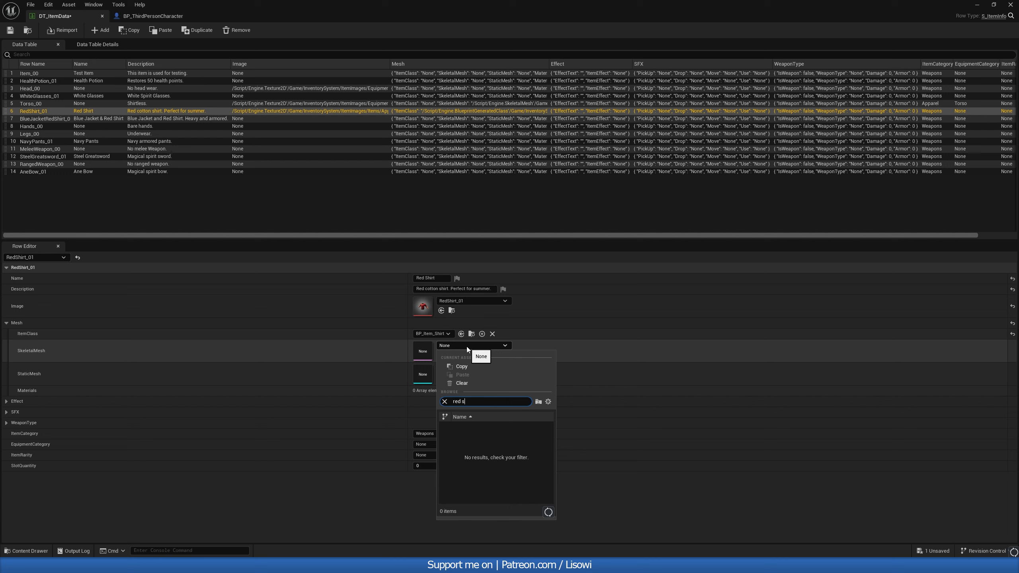
type(" s")
key("BackSpace")
key("BackSpace")
key("BackSpace")
key("BackSpace")
key("BackSpace")
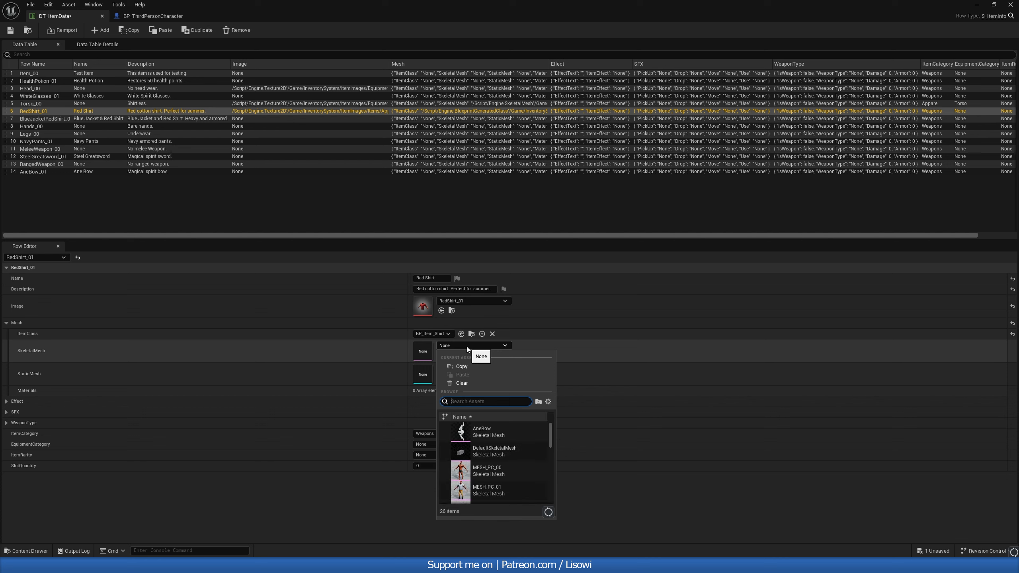
type("shirt")
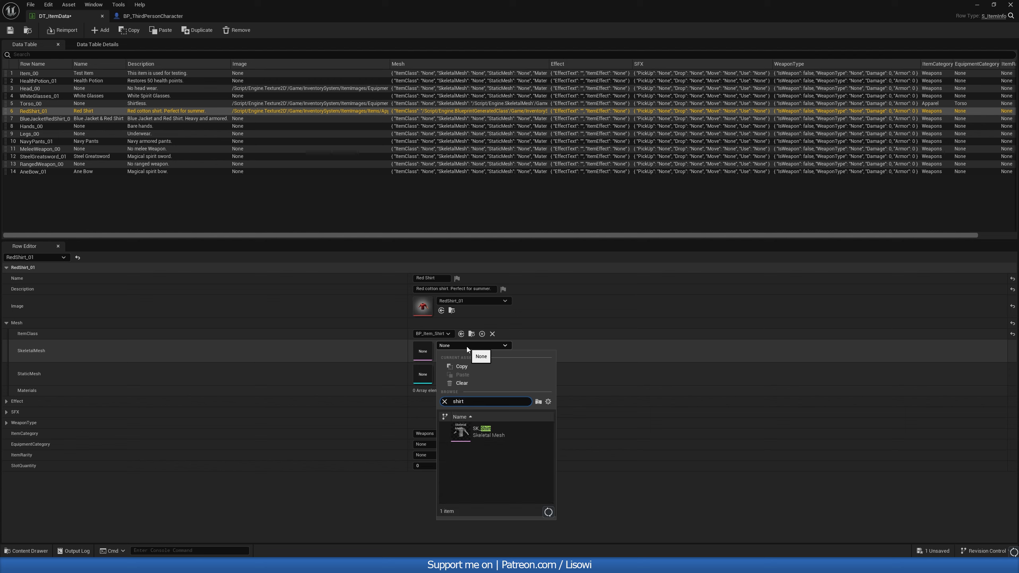
left_click(486, 432)
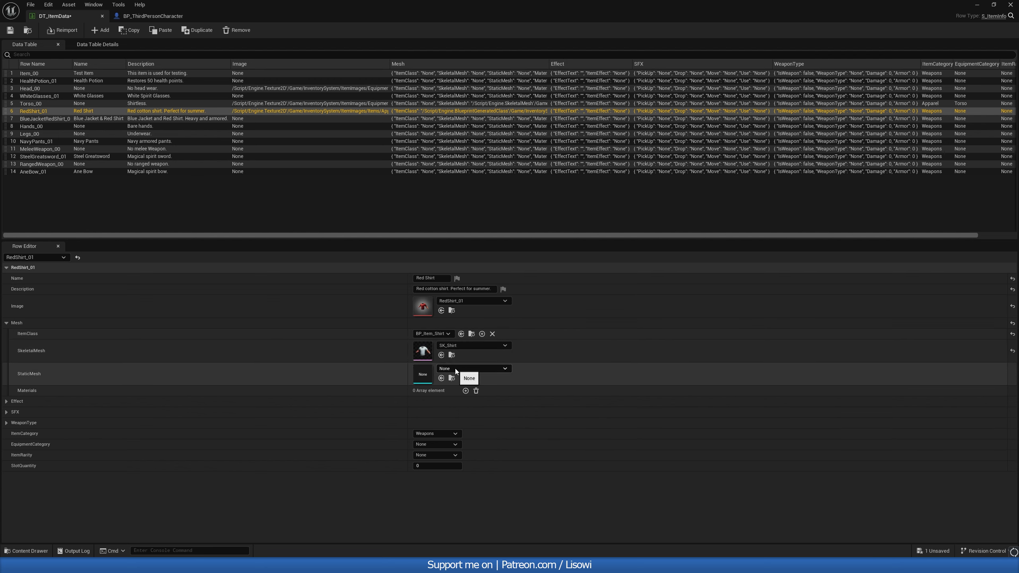
- Browse to the Material_Instances folder under SCK_Casual01 Materials and enlarge the content browser to show all its materials
left_click(27, 550)
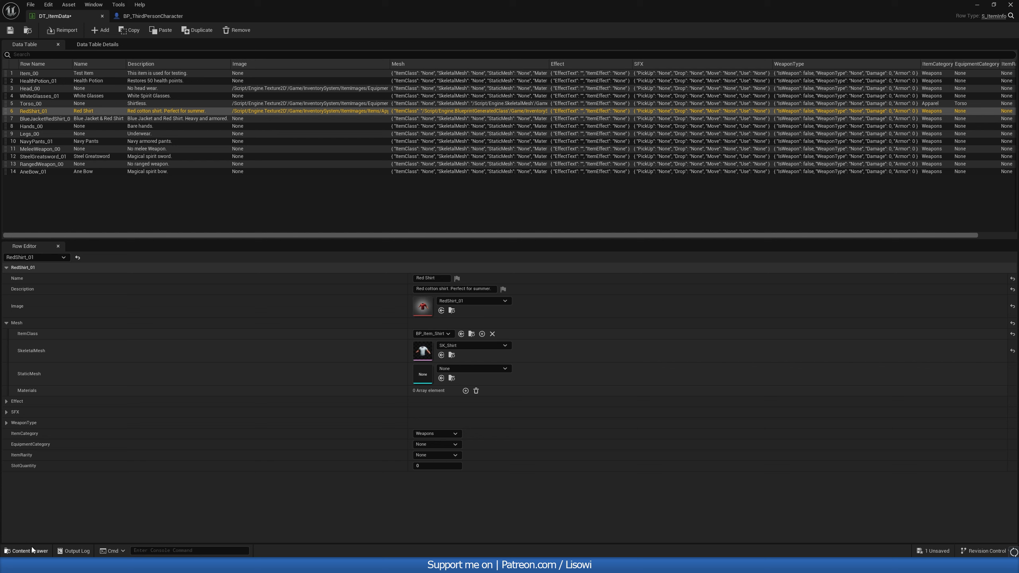
left_click(159, 411)
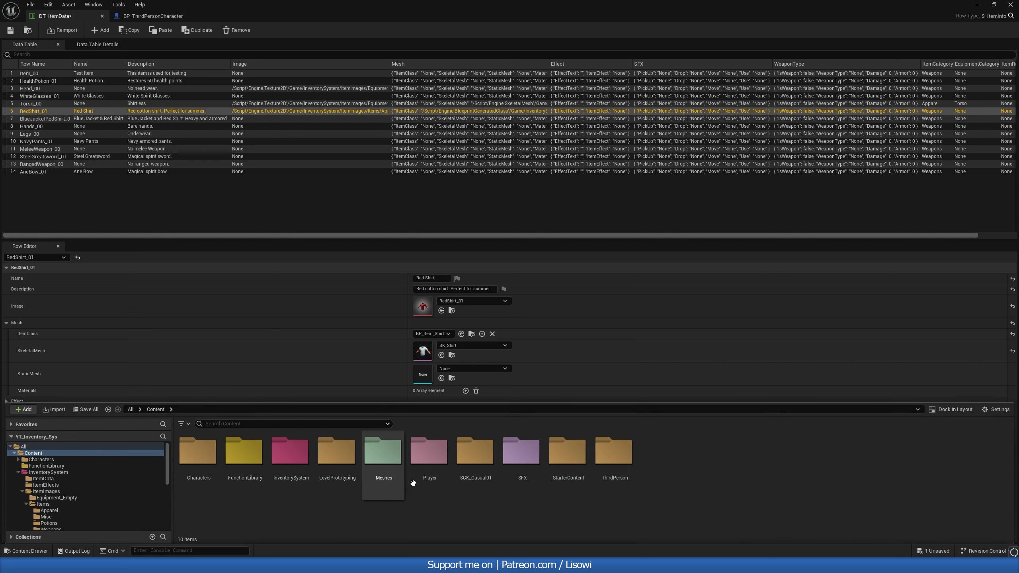
double_click(474, 475)
double_click(335, 481)
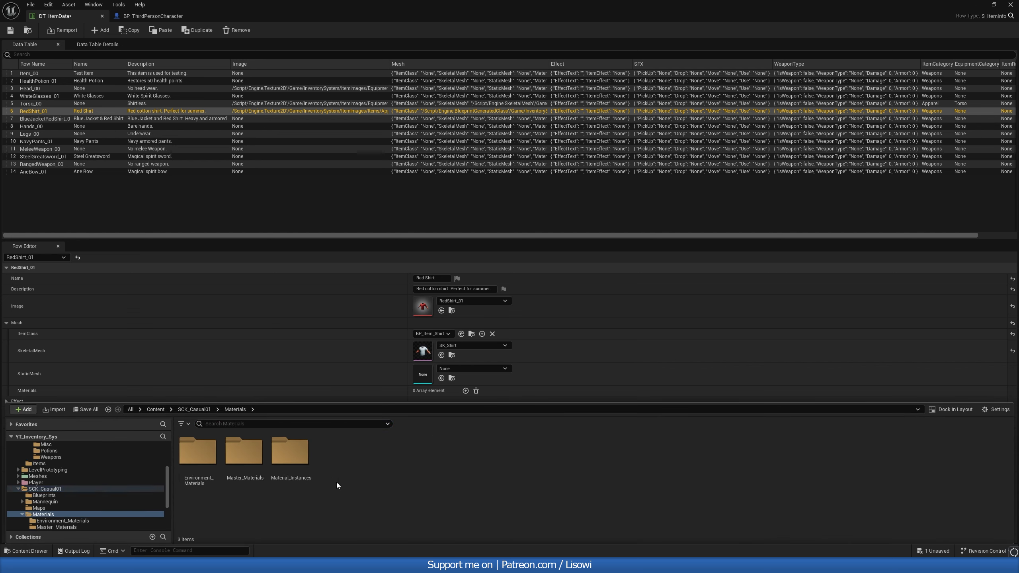
double_click(286, 476)
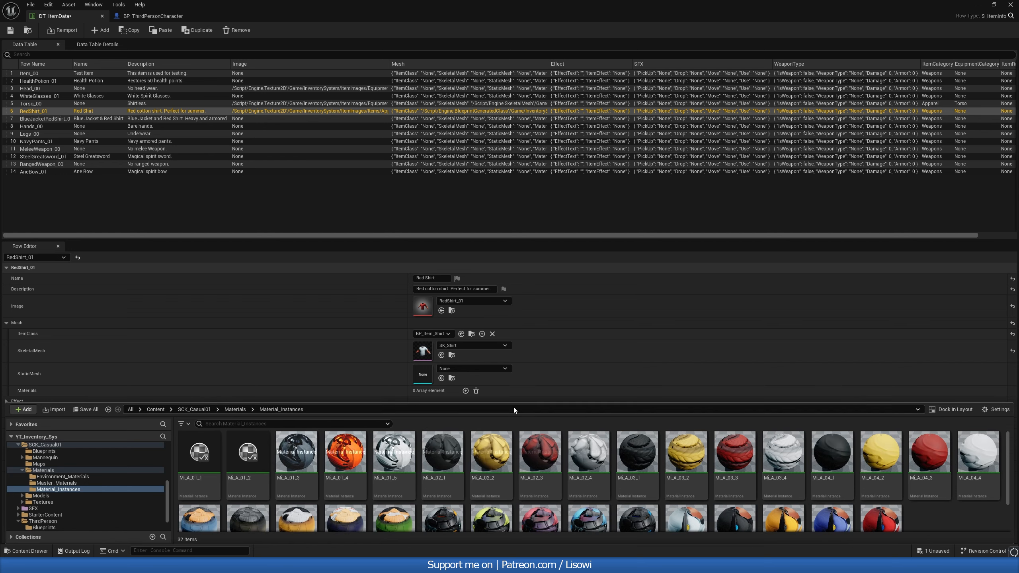
left_click_drag(513, 406, 538, 377)
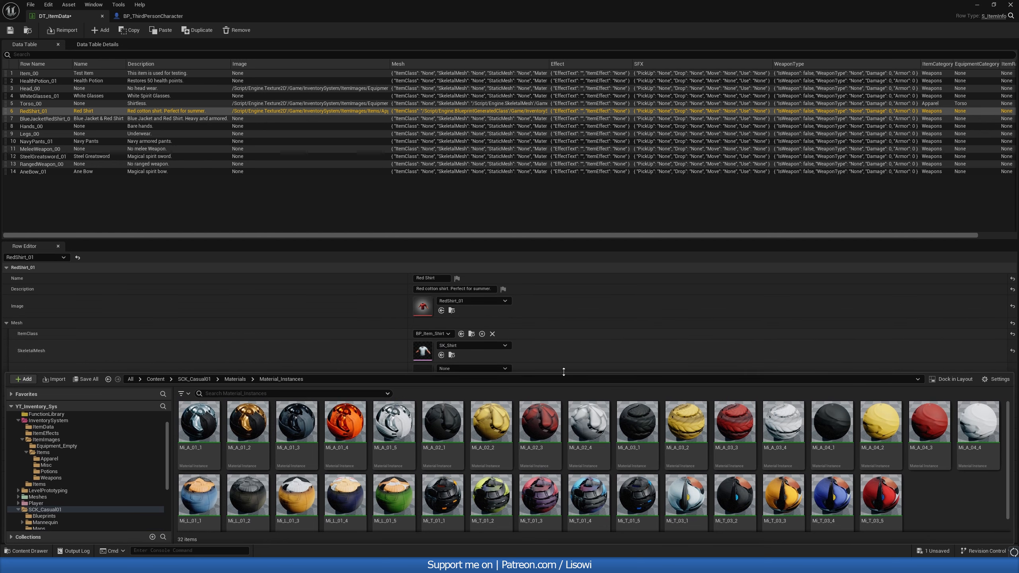
left_click_drag(567, 374, 567, 343)
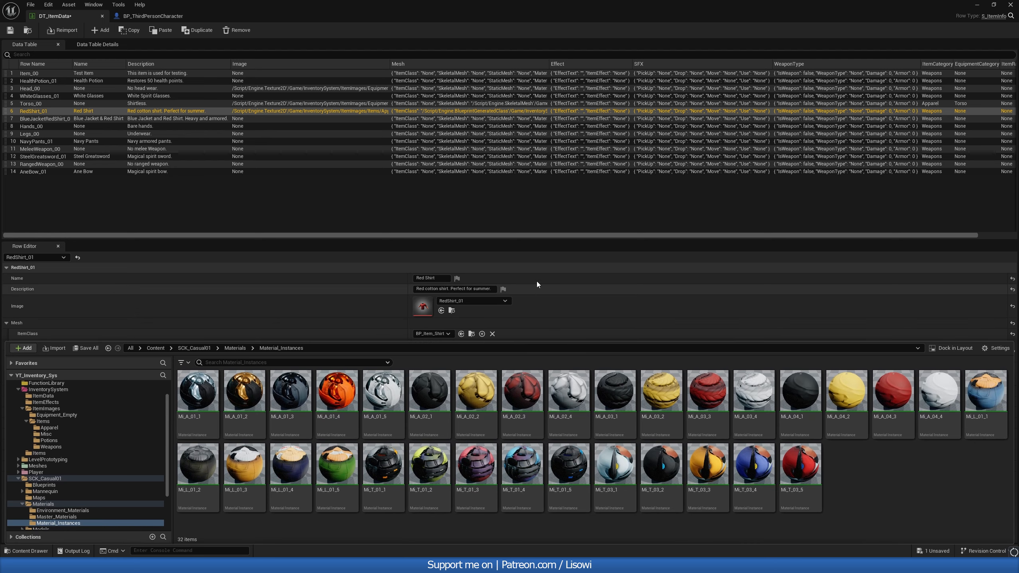
left_click_drag(491, 339, 561, 354)
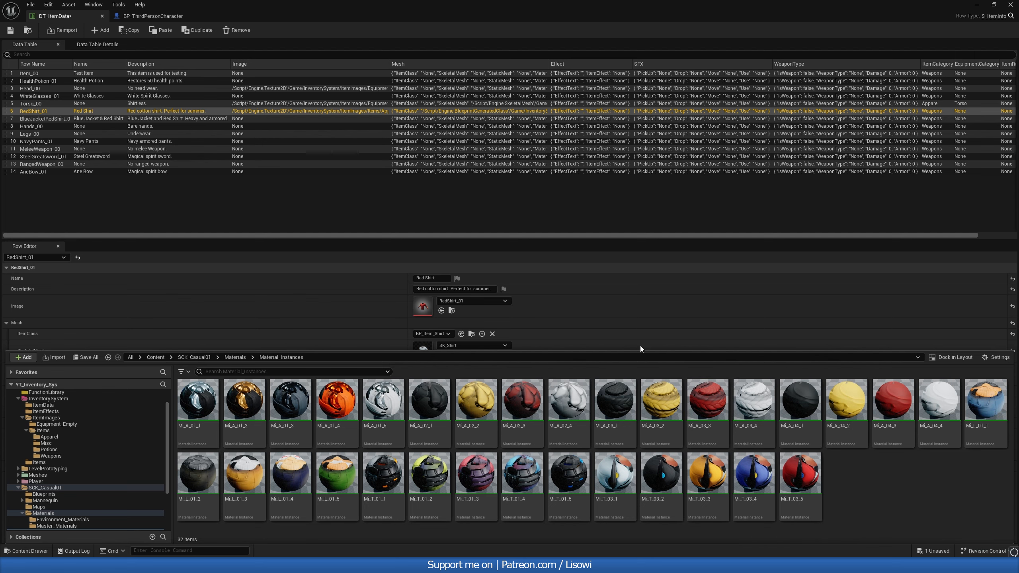
- Add the Mi_T_03_5 material instance to the Materials array of the RedShirt_01 row and save the data table
left_click_drag(530, 239, 544, 128)
key("super")
left_click(605, 425)
key("ctrl+space")
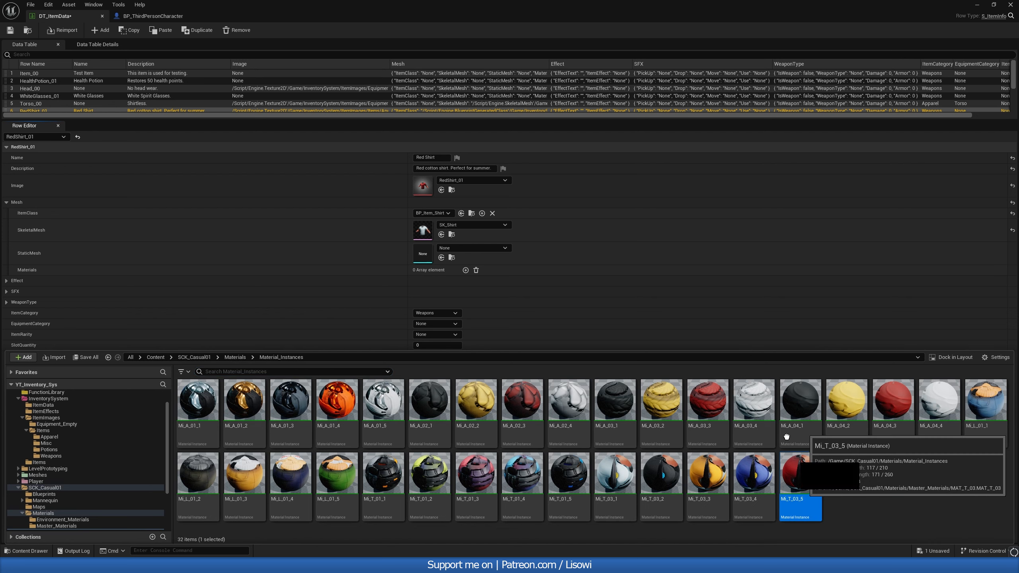
left_click_drag(809, 490, 441, 274)
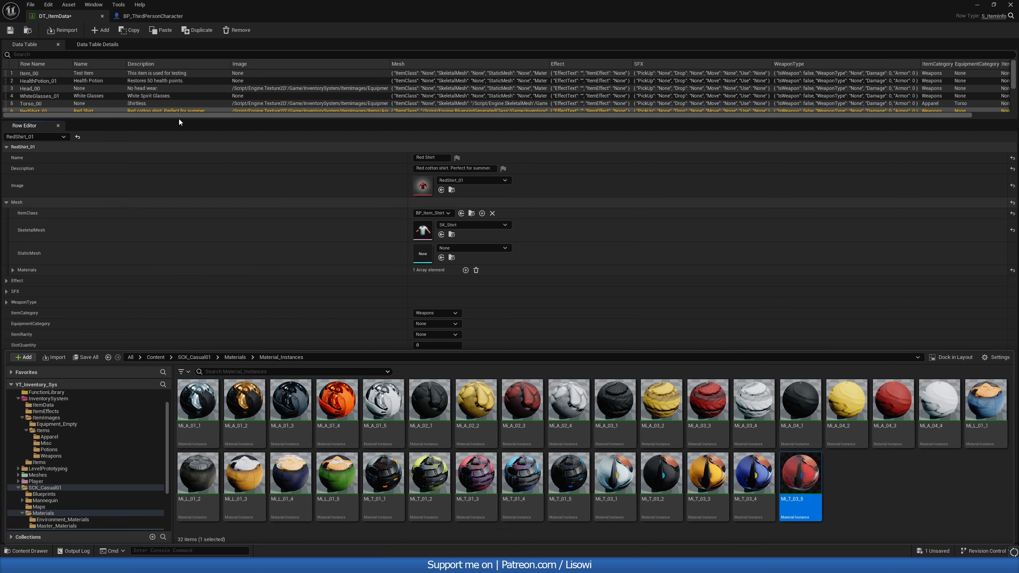
left_click(10, 31)
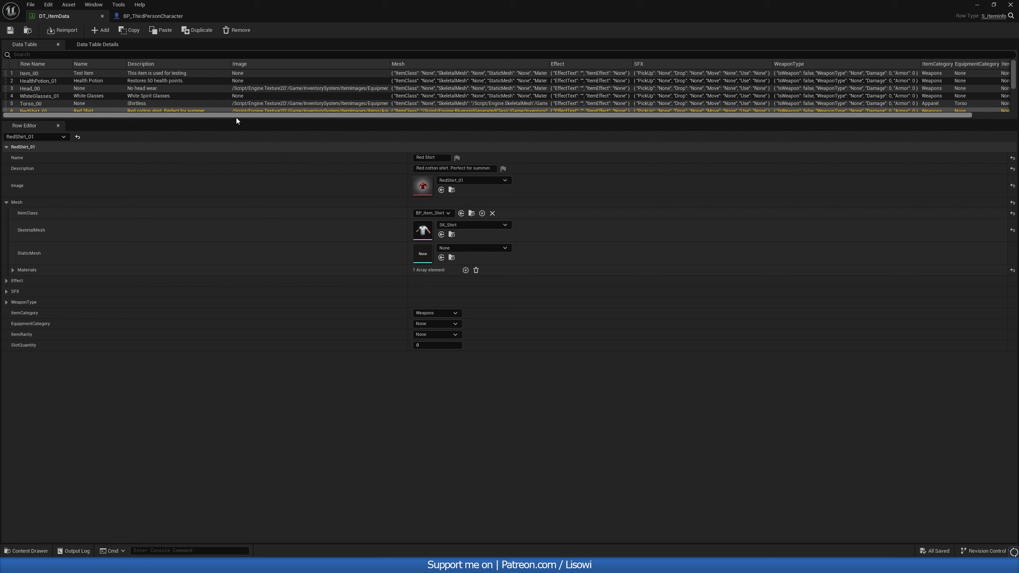
- Set the RedShirt_01 row's SlotQuantity to 1, ItemRarity to Rare, EquipmentCategory to Torso and ItemCategory to Apparel
left_click_drag(236, 121, 287, 249)
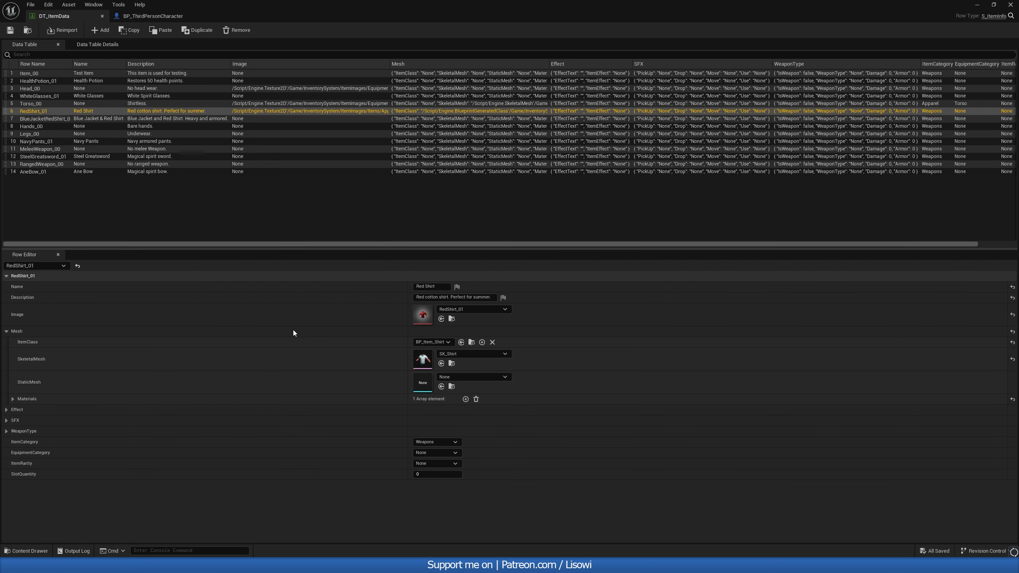
left_click(434, 475)
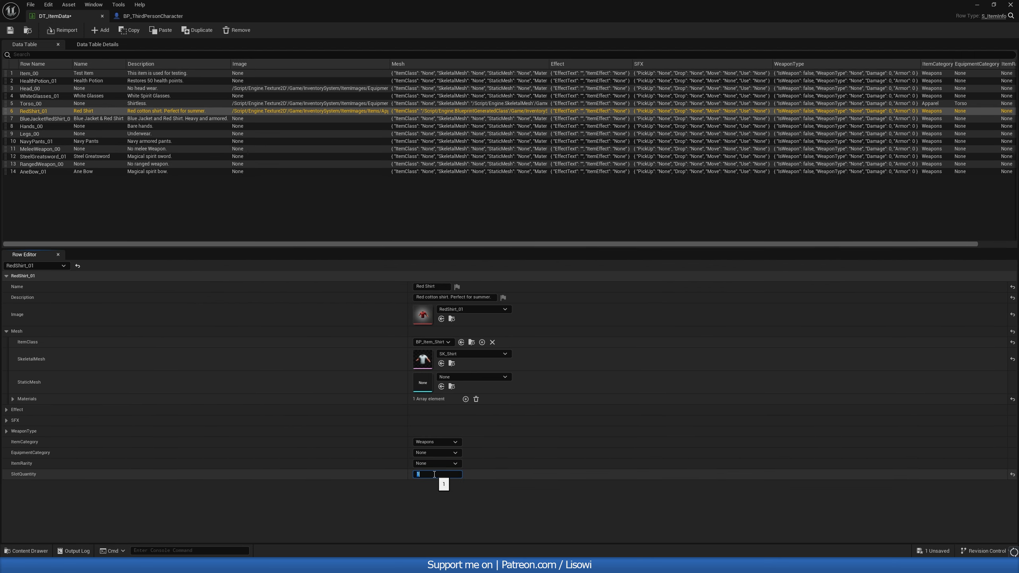
left_click(431, 464)
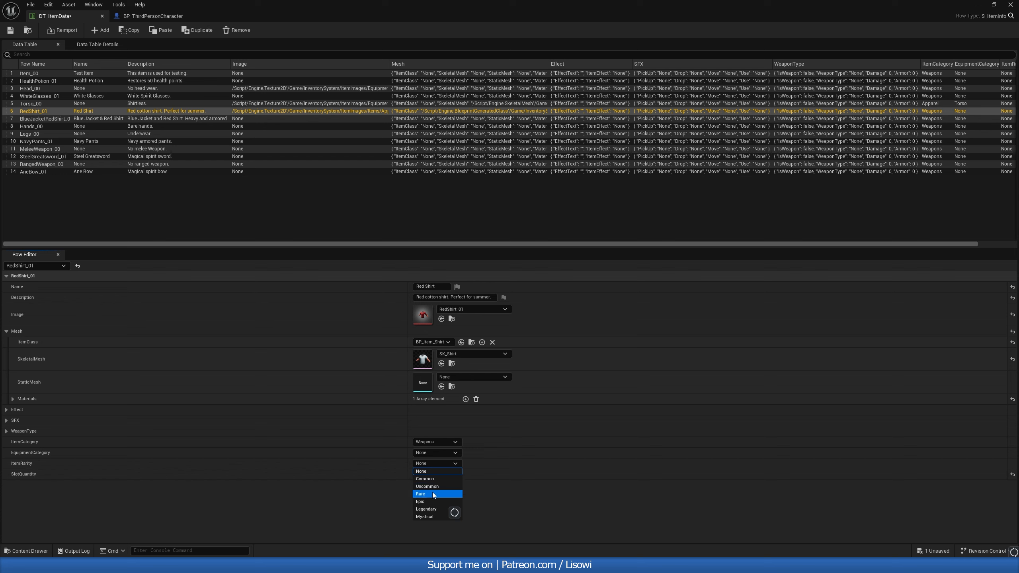
left_click(432, 494)
left_click(427, 453)
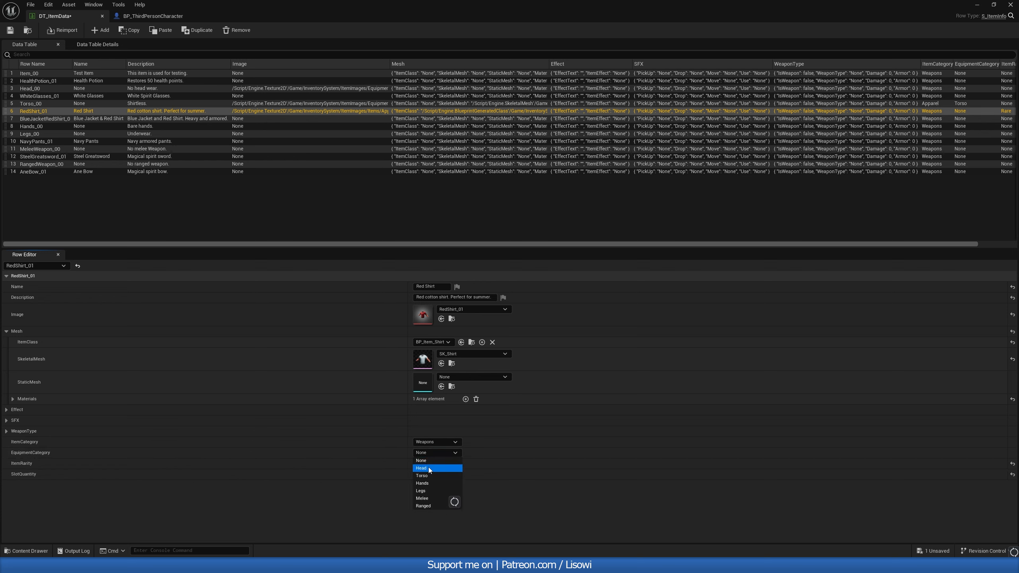
left_click(422, 476)
left_click(435, 452)
left_click(425, 475)
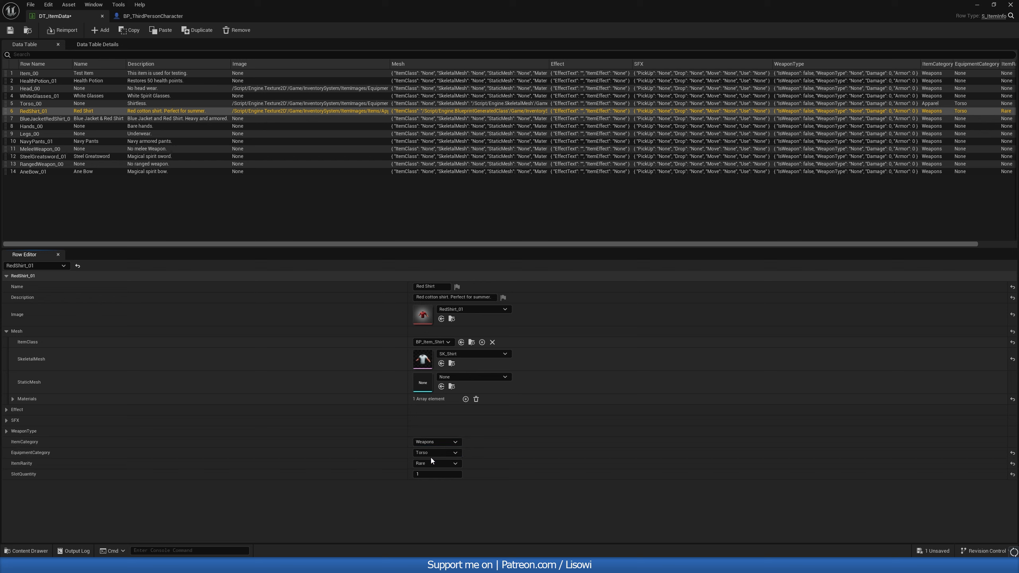
left_click(430, 458)
left_click(8, 420)
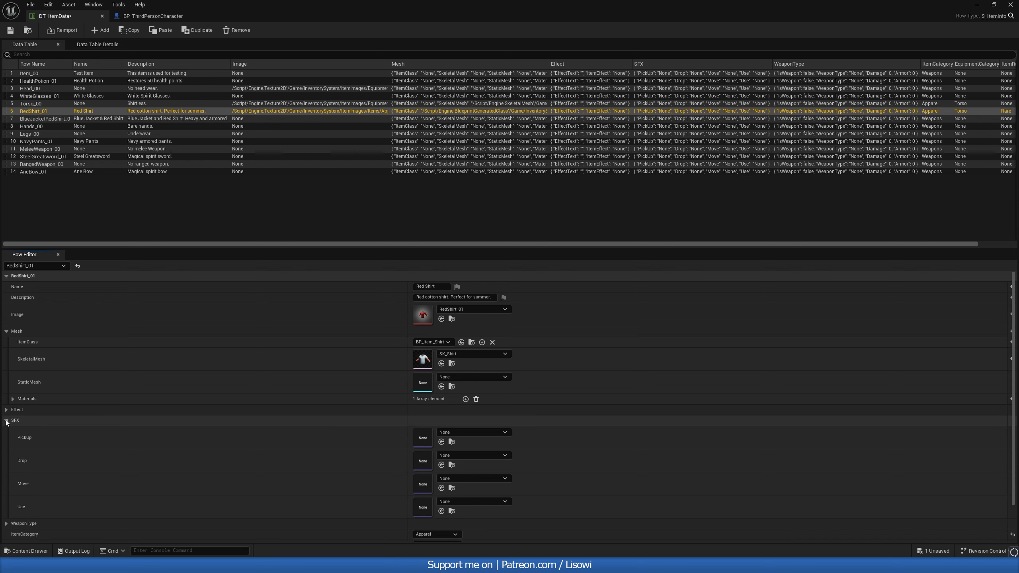
left_click(7, 420)
left_click(6, 410)
left_click(6, 409)
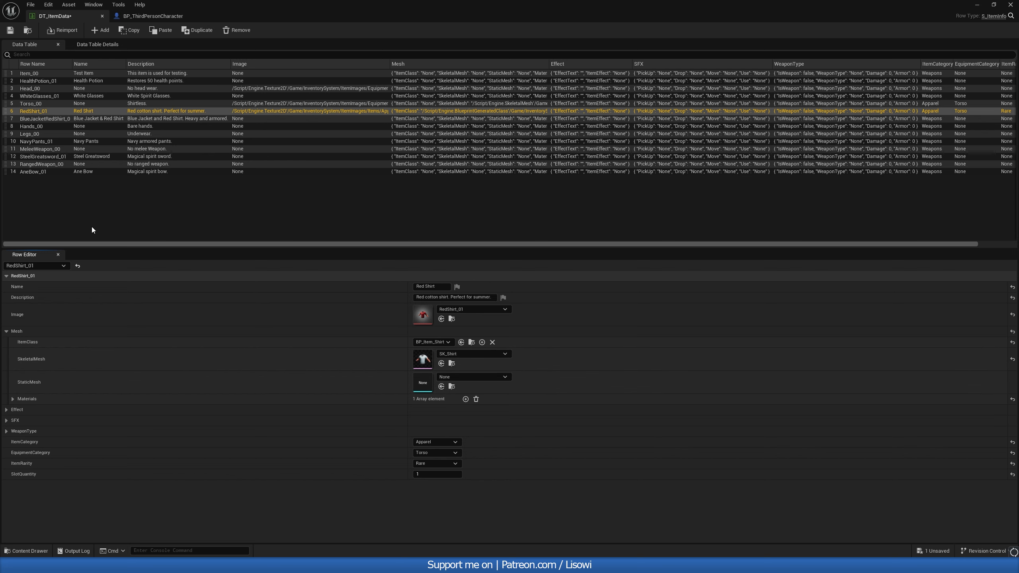
- Set the Image of the BlueJacketRedShirt_01 row to the BlueJacket_01 texture
left_click(51, 119)
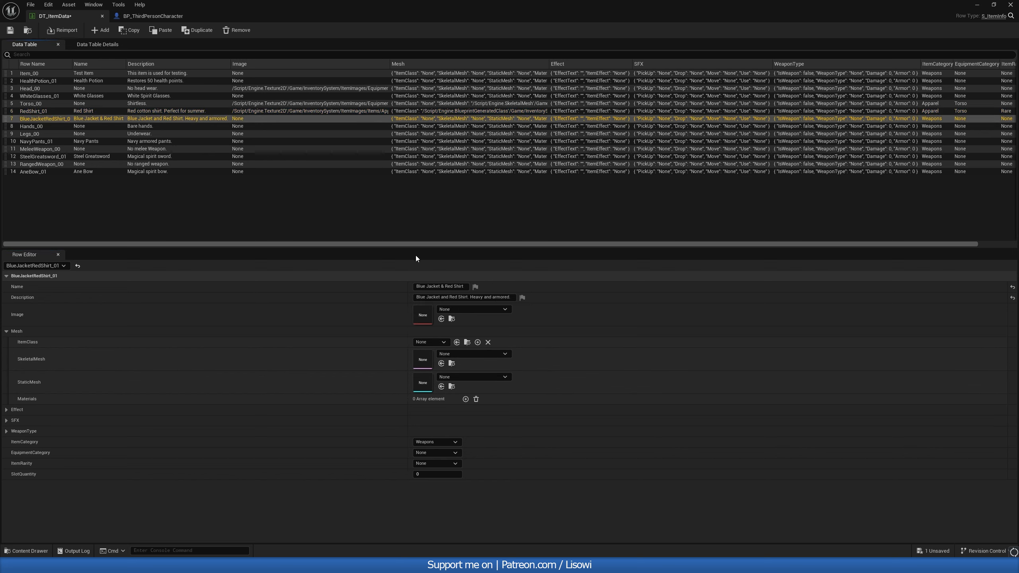
left_click(461, 308)
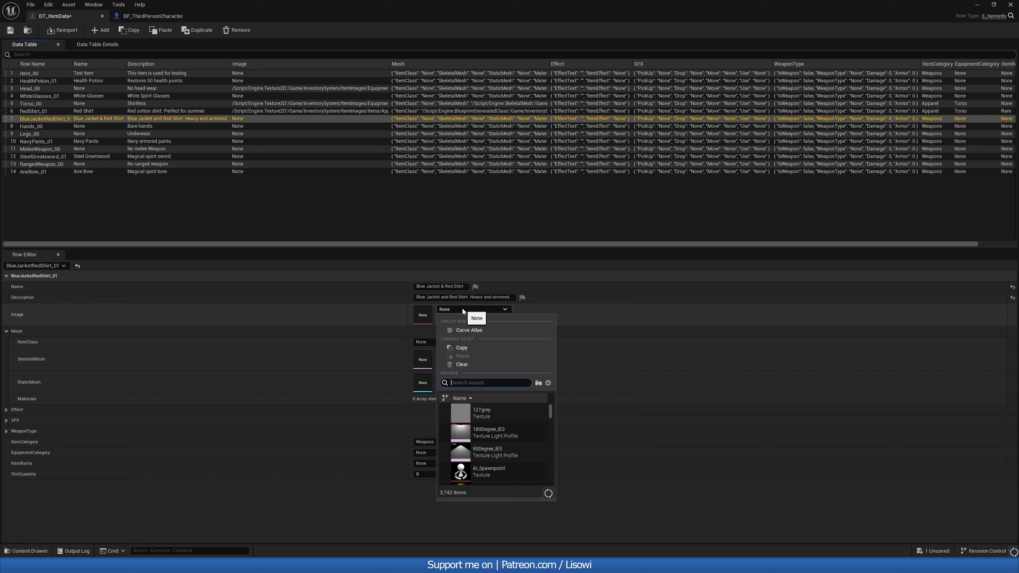
type("blue")
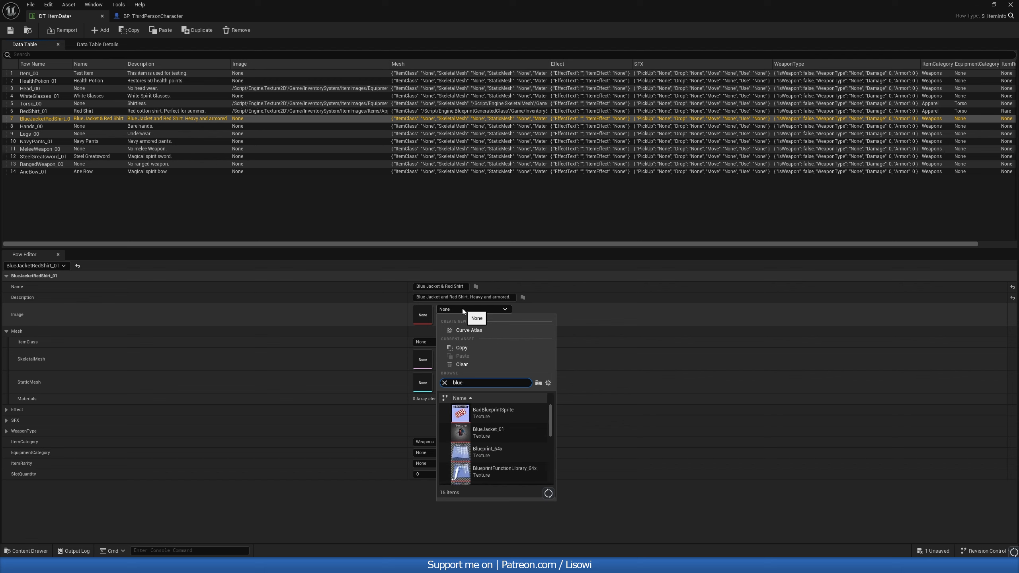
left_click(487, 432)
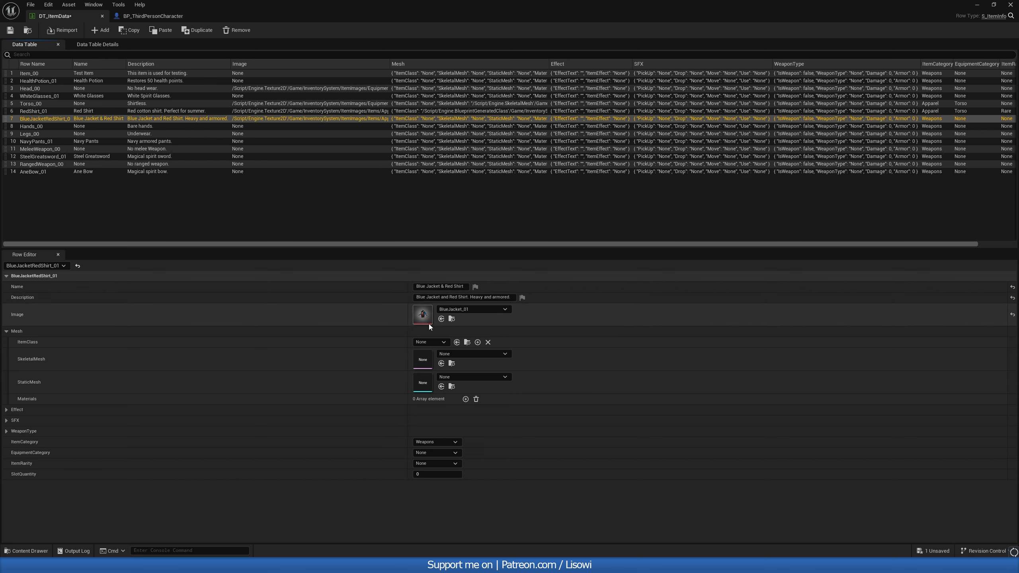
- Set the ItemClass of the BlueJacketRedShirt_01 row to BP_Item_Base and locate that class in the content browser
left_click(429, 342)
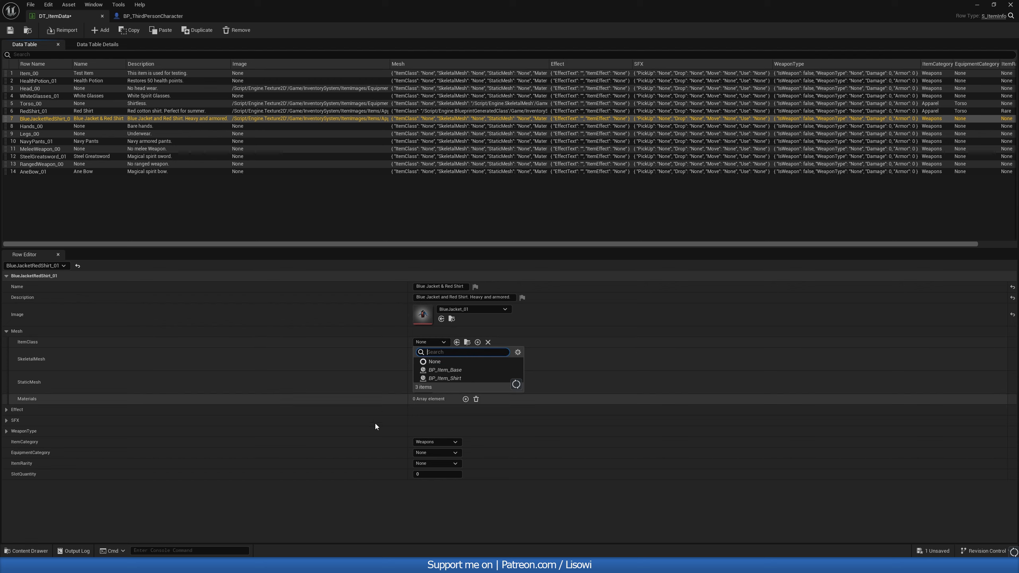
left_click(430, 377)
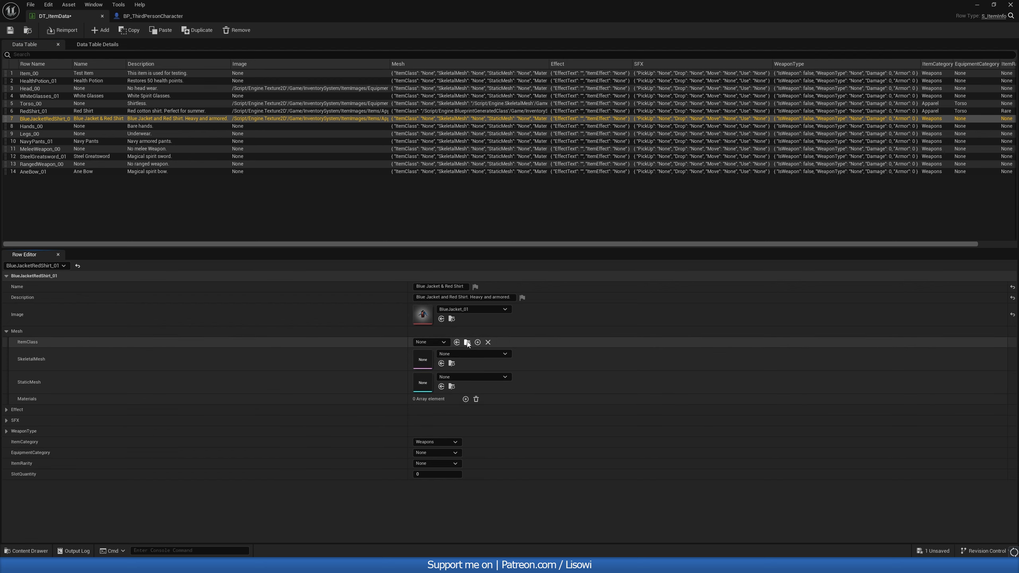
left_click(430, 342)
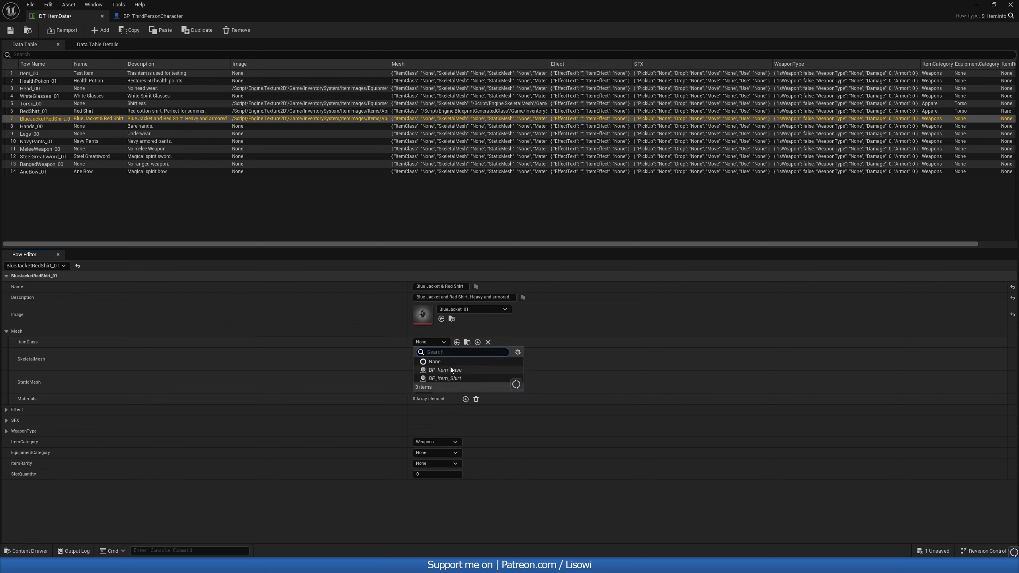
left_click(450, 366)
left_click(468, 343)
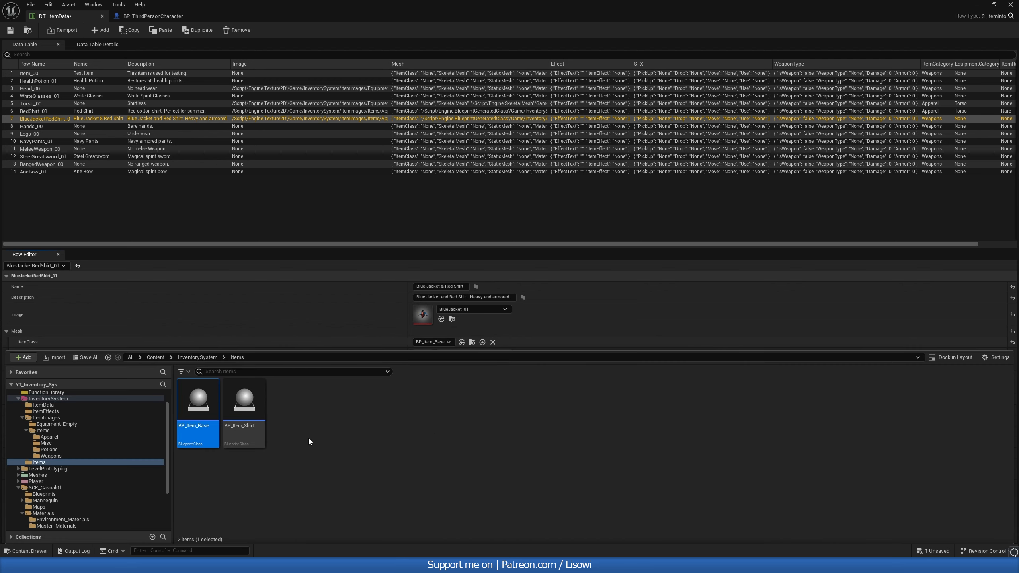
- Create a child Blueprint class of BP_Item_Base named BP_Item_BlueJacket in the InventorySystem Items folder and save it
right_click(194, 404)
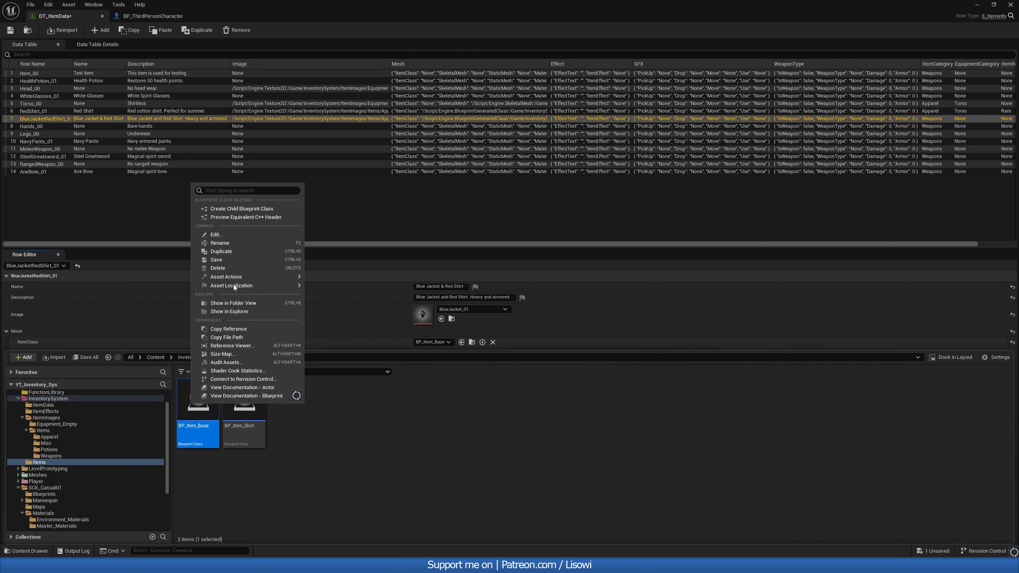
mouse_move(241, 277)
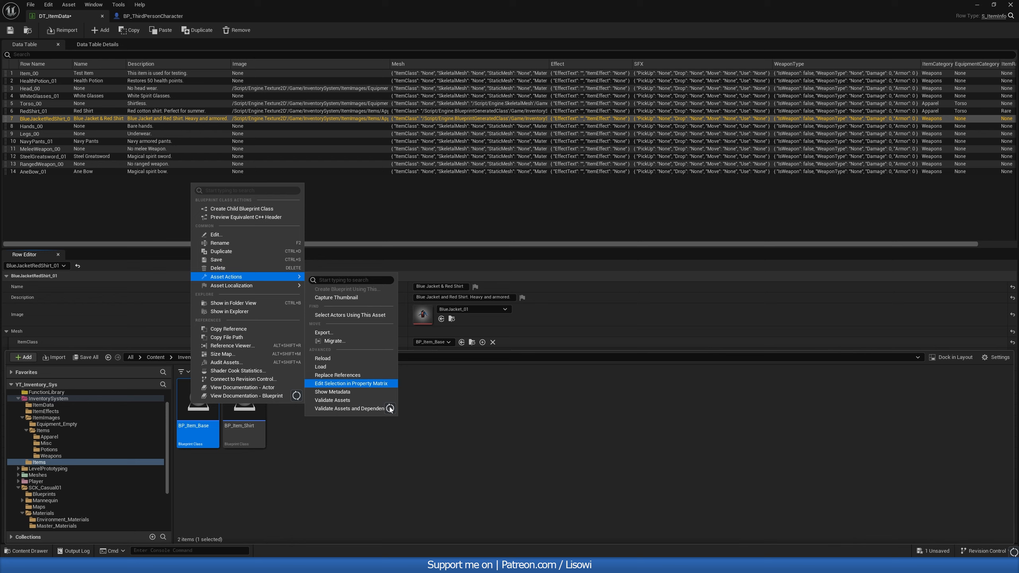
left_click(327, 455)
left_click(243, 412)
right_click(244, 412)
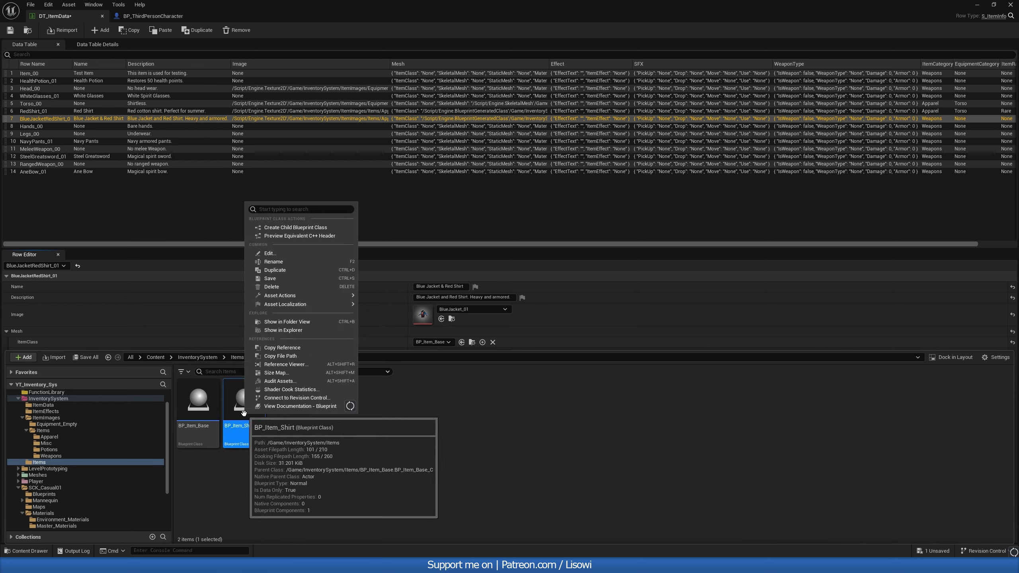
left_click(197, 401)
right_click(204, 399)
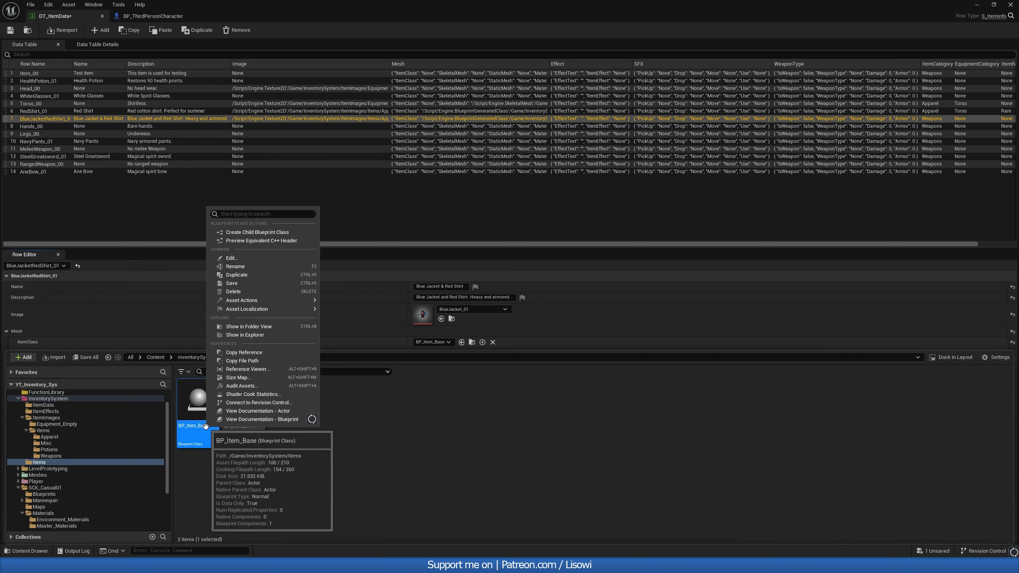
left_click(248, 233)
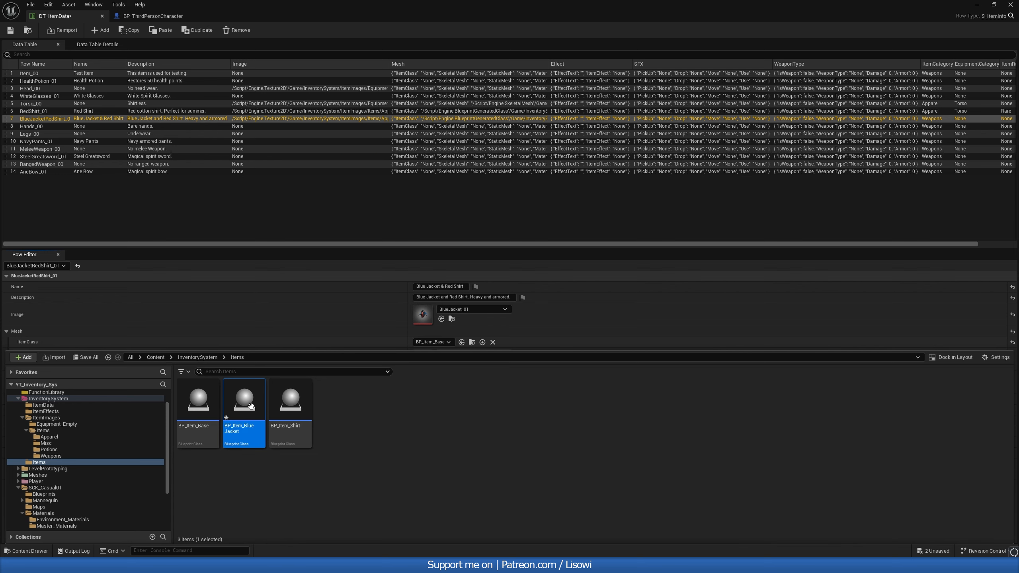
key("ctrl+s")
- Set the BlueJacketRedShirt_01 row's ItemClass to BP_Item_BlueJacket and its SkeletalMesh to SK_Jacket
left_click(444, 343)
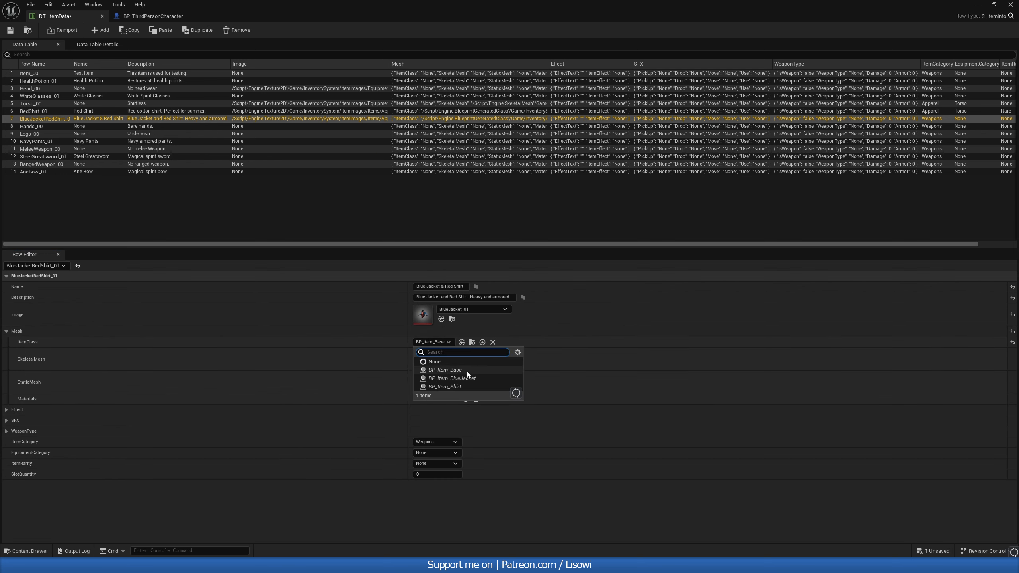
left_click(466, 377)
left_click(450, 354)
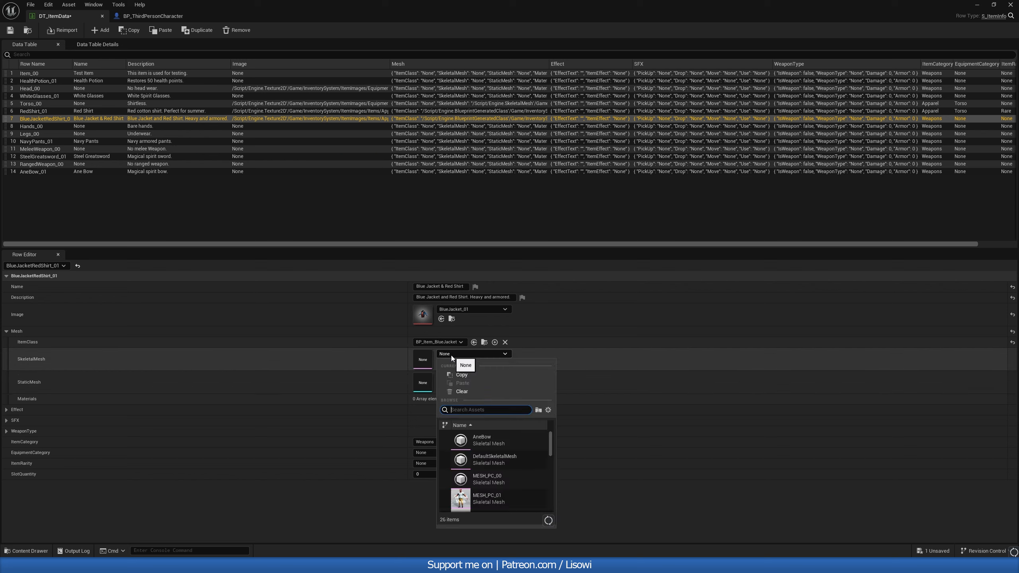
type("blue")
key("BackSpace")
key("BackSpace")
key("BackSpace")
key("BackSpace")
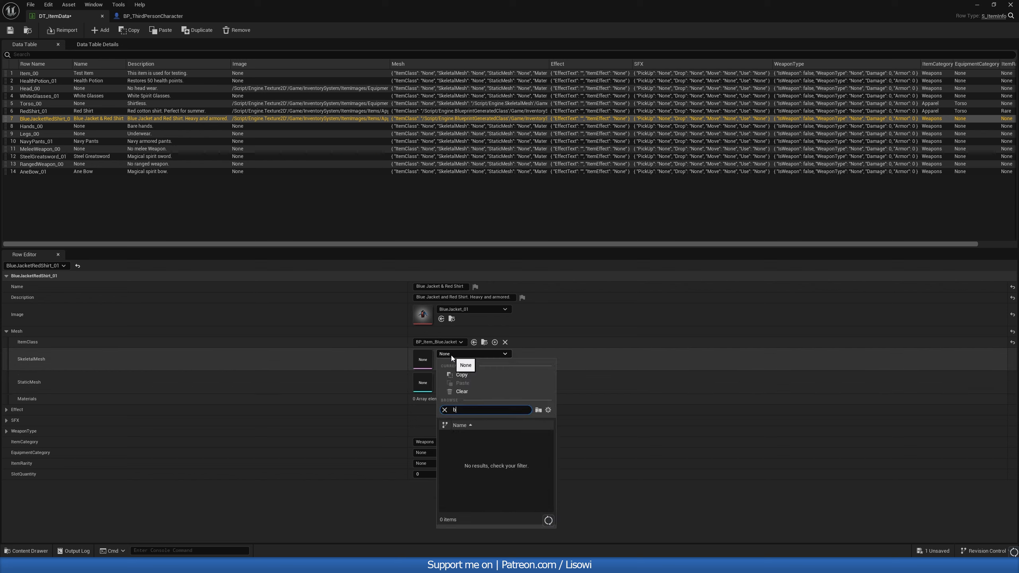
type("jack")
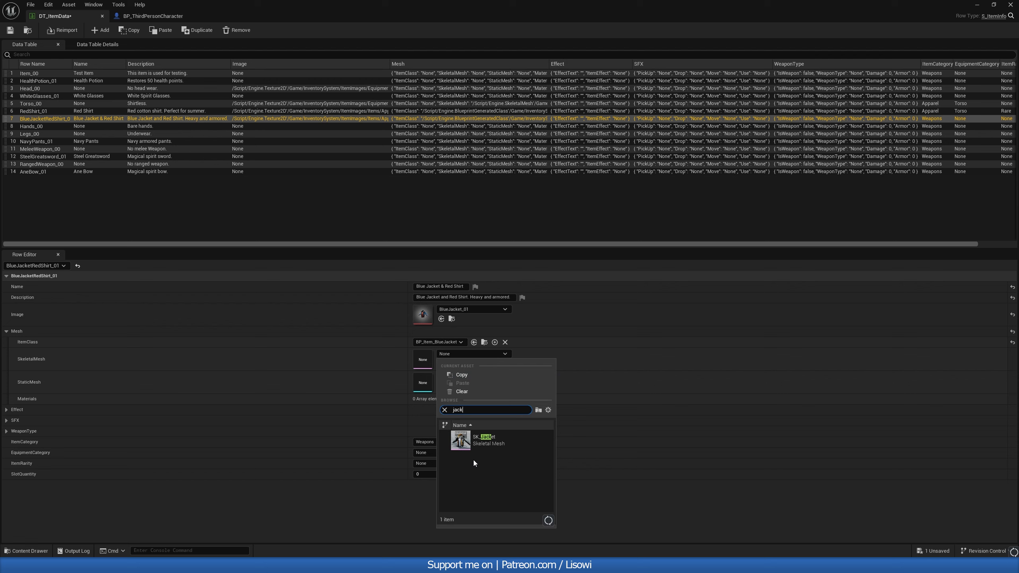
left_click(468, 441)
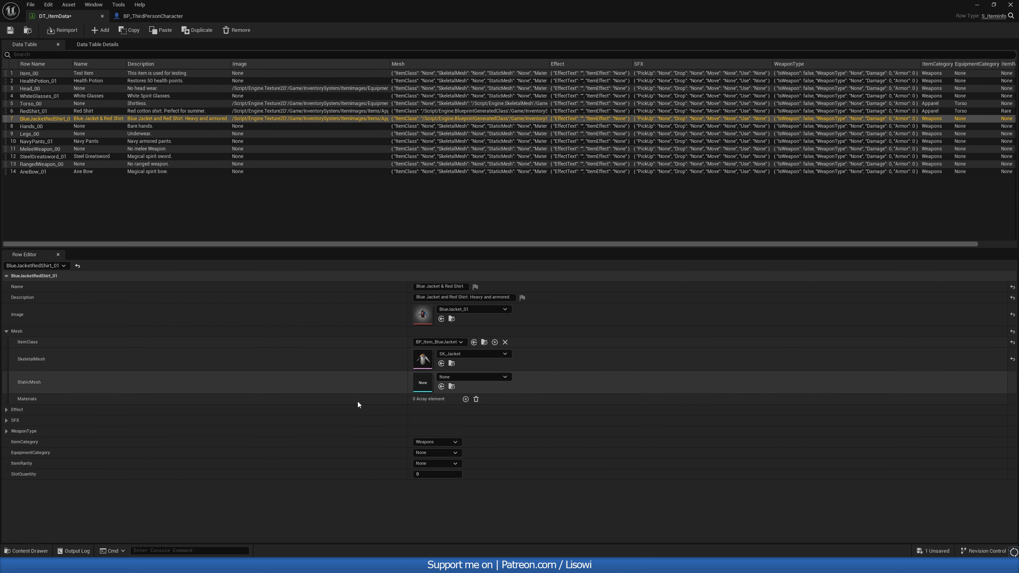
- Add the MI_T_01_4 material instance from the SCK_Casual01 Material_Instances folder to the BlueJacketRedShirt_01 row's Materials array
left_click(33, 552)
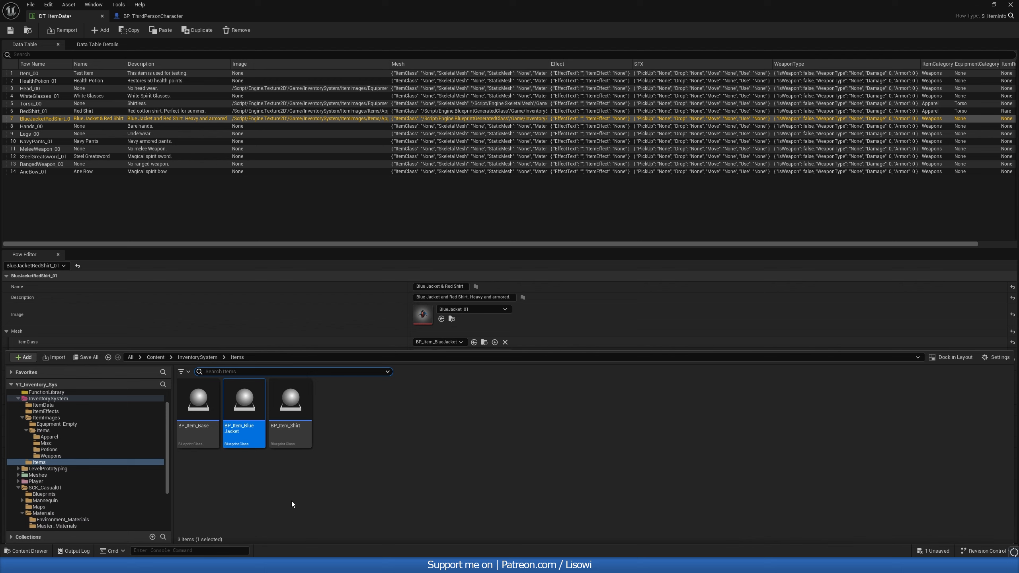
left_click(204, 357)
left_click(156, 357)
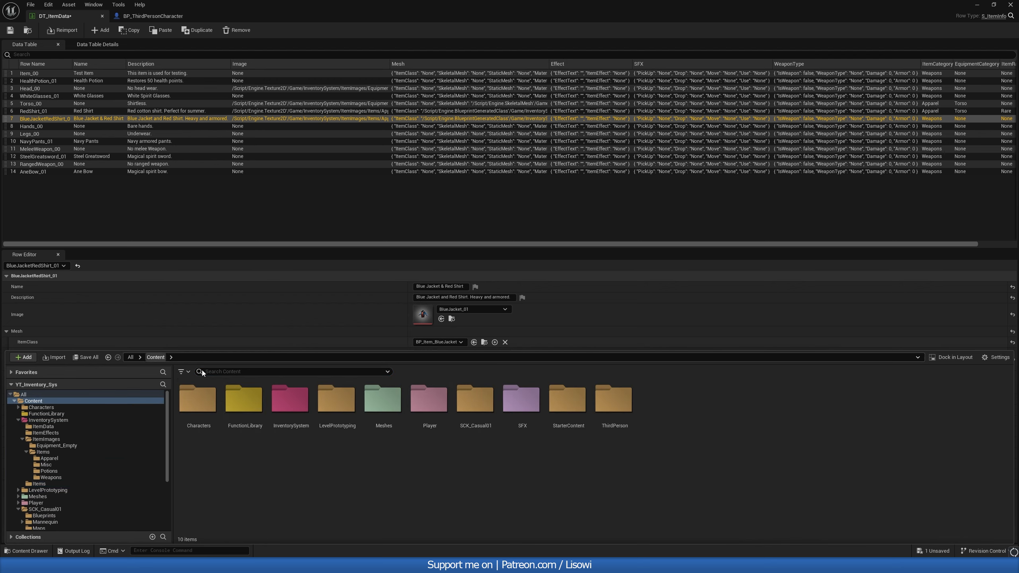
double_click(470, 432)
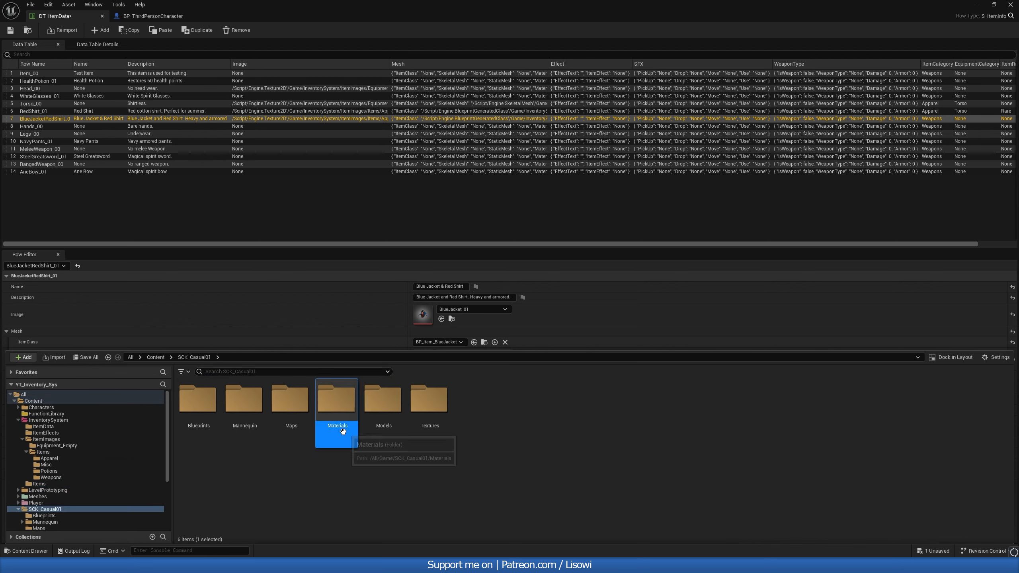
double_click(339, 403)
double_click(291, 403)
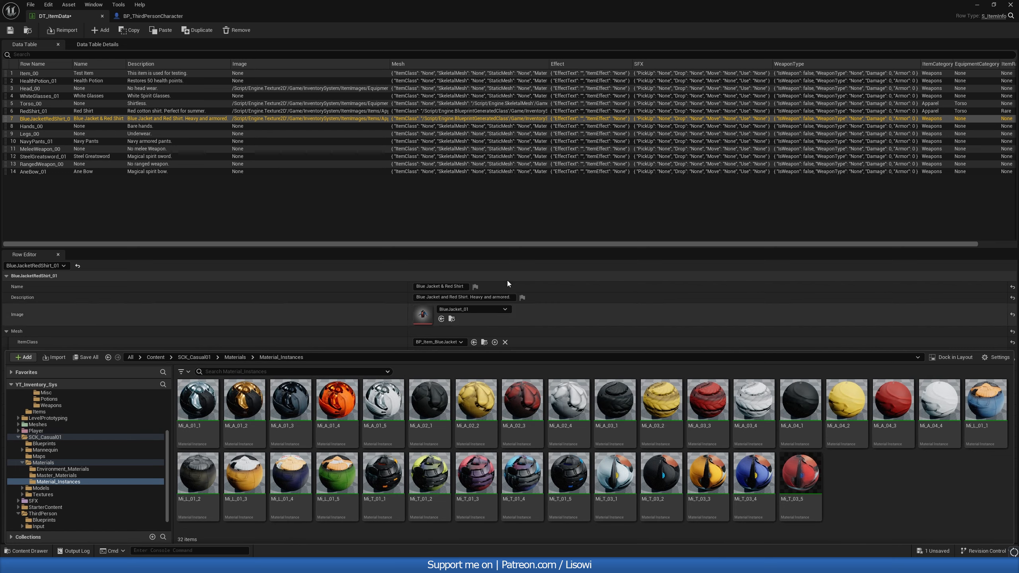
left_click_drag(499, 248, 498, 174)
key("ctrl+space")
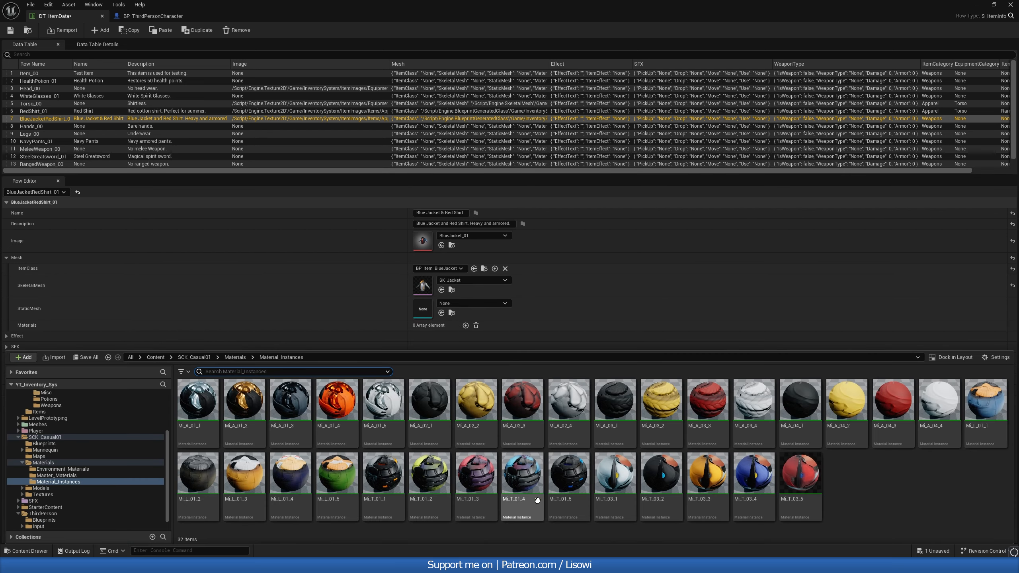
left_click_drag(522, 474, 437, 326)
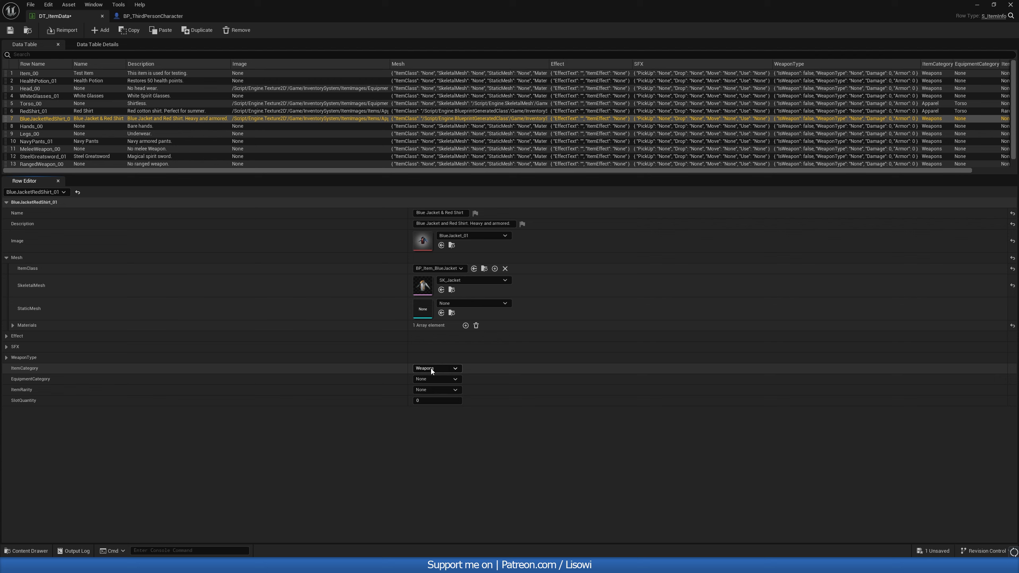
- Set the BlueJacketRedShirt_01 row's ItemCategory to Apparel, EquipmentCategory to Torso, ItemRarity to Legendary and SlotQuantity to 1
left_click(425, 383)
left_click(426, 379)
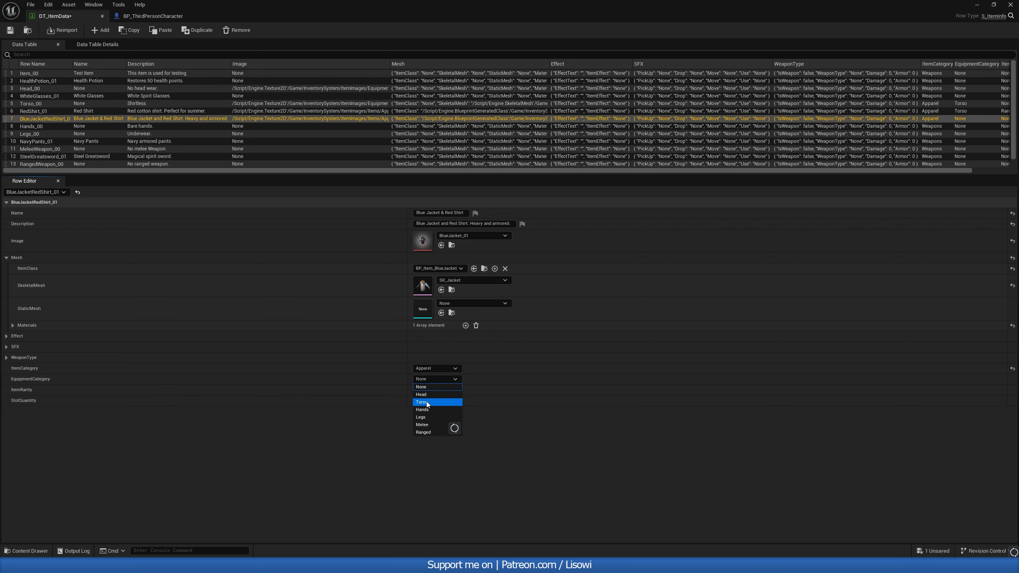
left_click(426, 400)
left_click(427, 391)
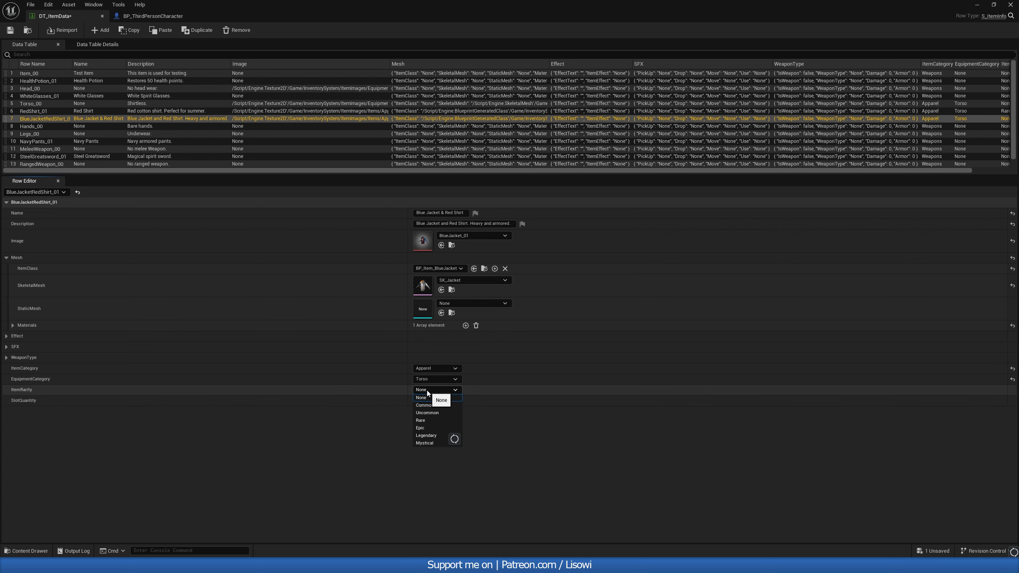
left_click(428, 434)
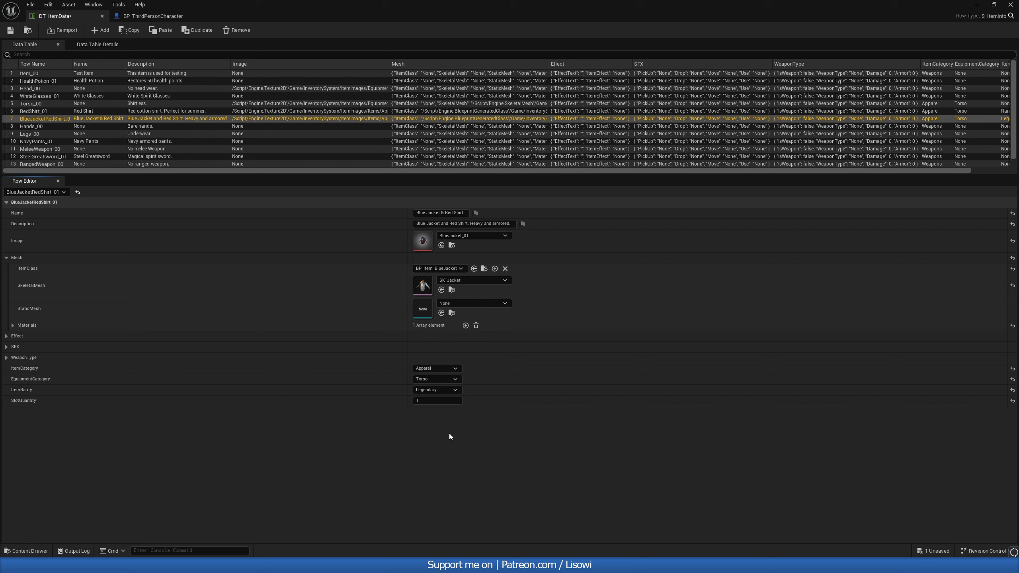
- Set the SkeletalMesh of the Hands_00 row to SK_Hands
left_click_drag(355, 175, 397, 305)
left_click(44, 126)
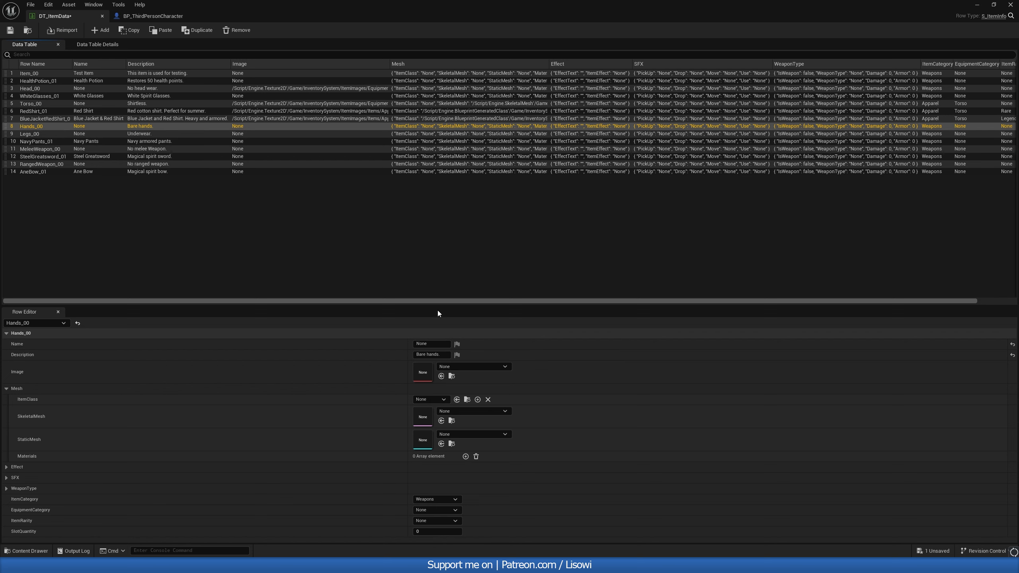
left_click_drag(438, 306, 444, 273)
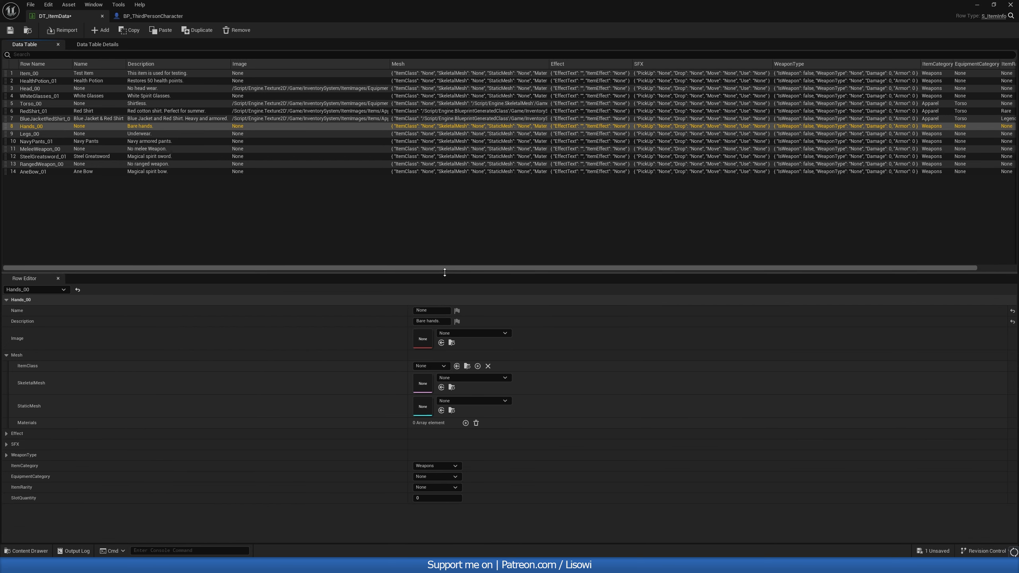
left_click(463, 332)
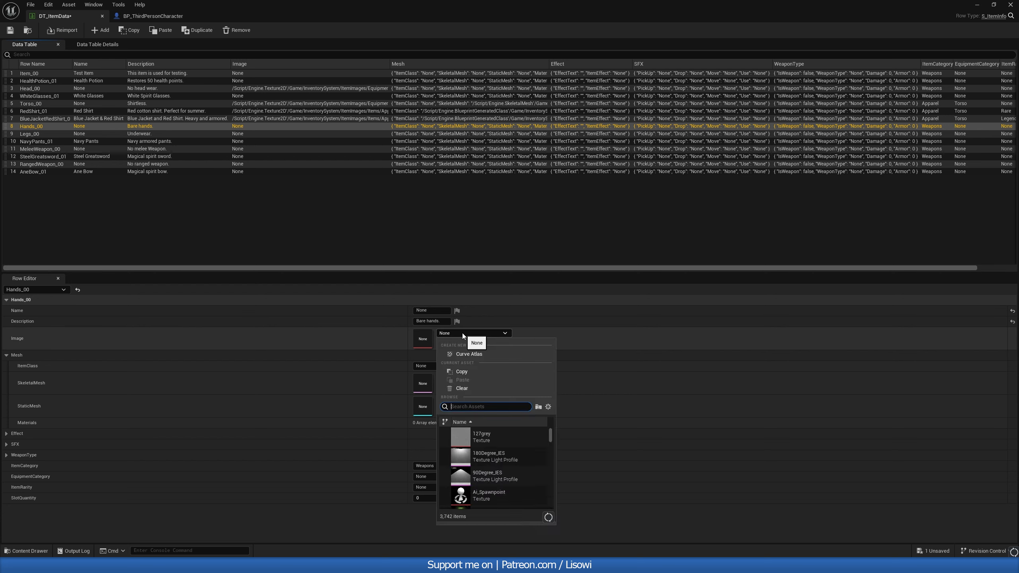
left_click(462, 334)
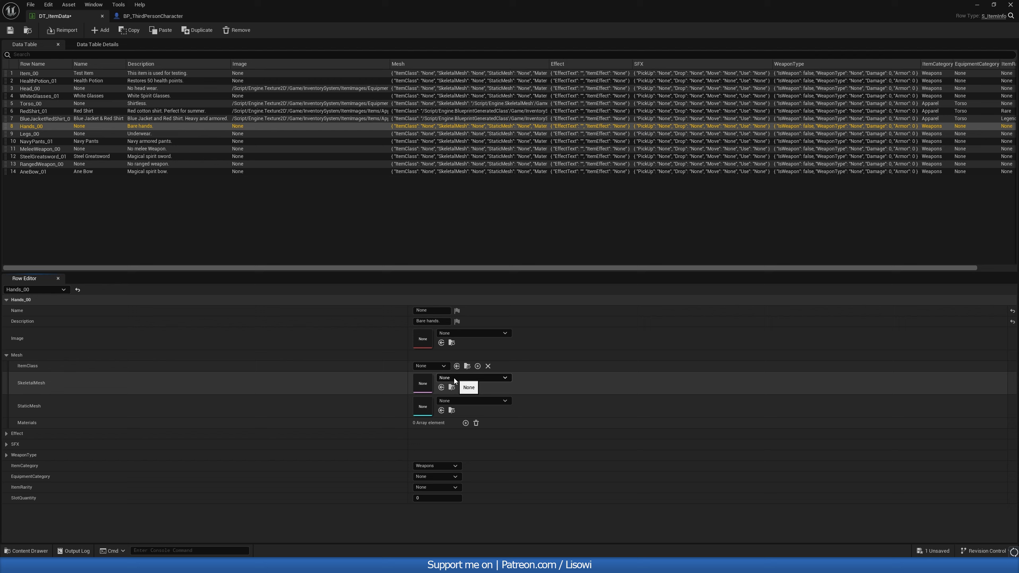
left_click(453, 377)
type("hand")
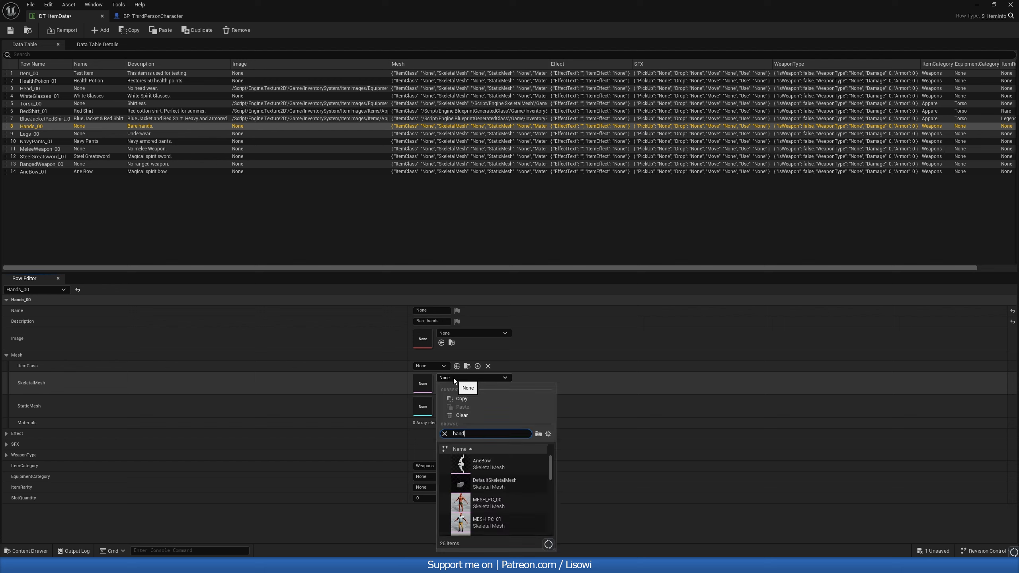
left_click(468, 462)
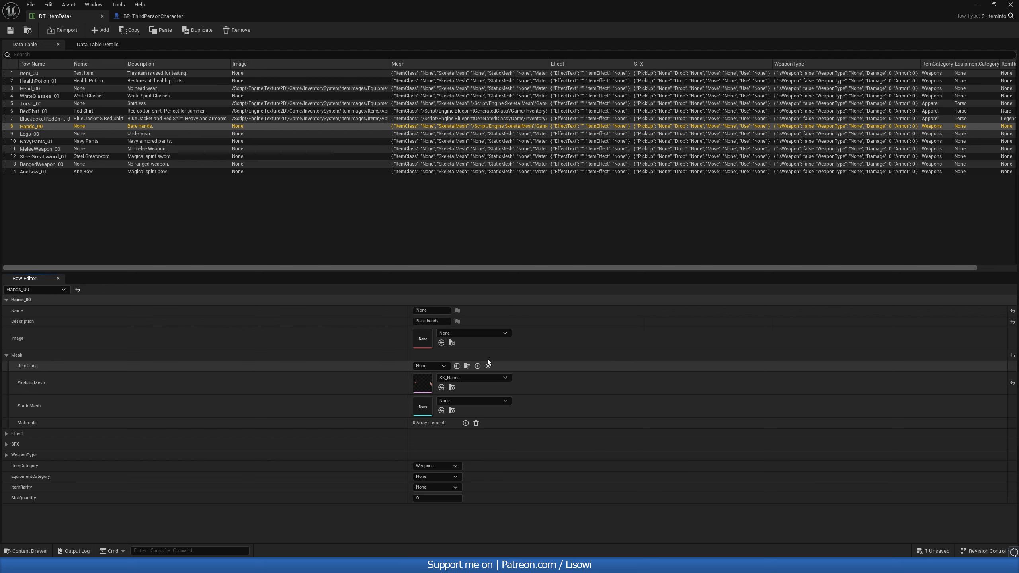
- Set the Image of the Hands_00 row to the None_Symbol_01 texture
left_click(459, 332)
type("non")
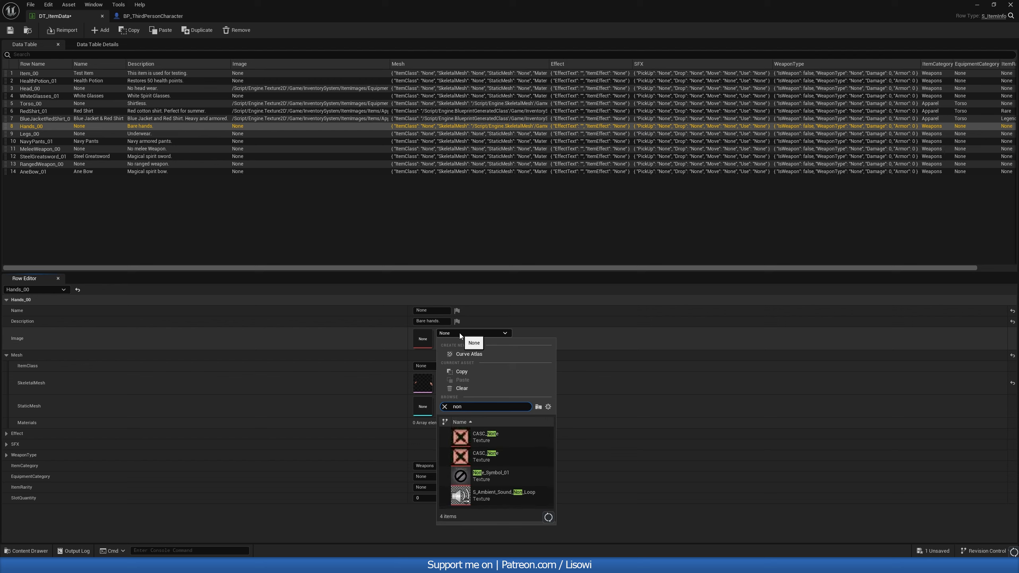
type("e")
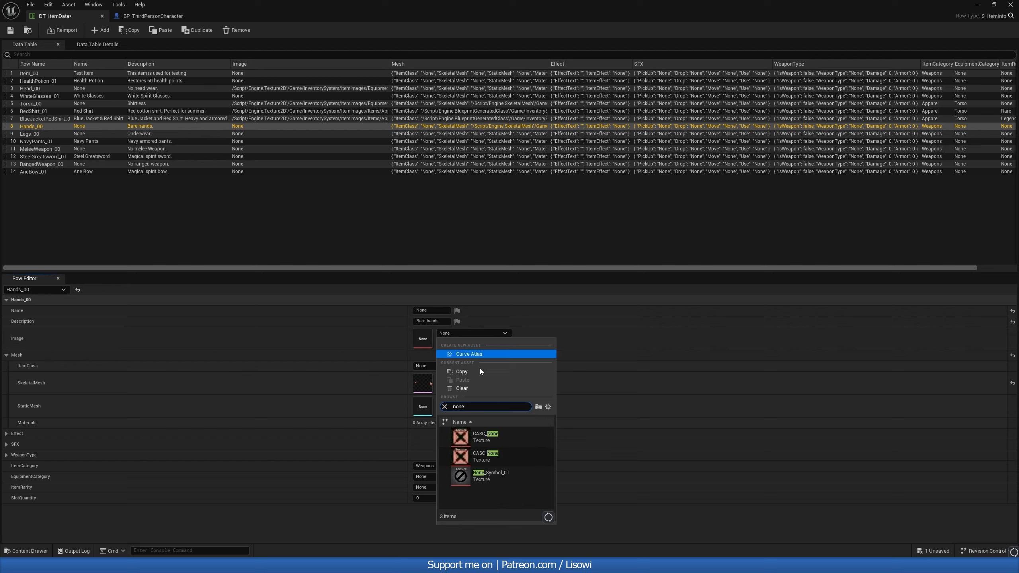
left_click(464, 478)
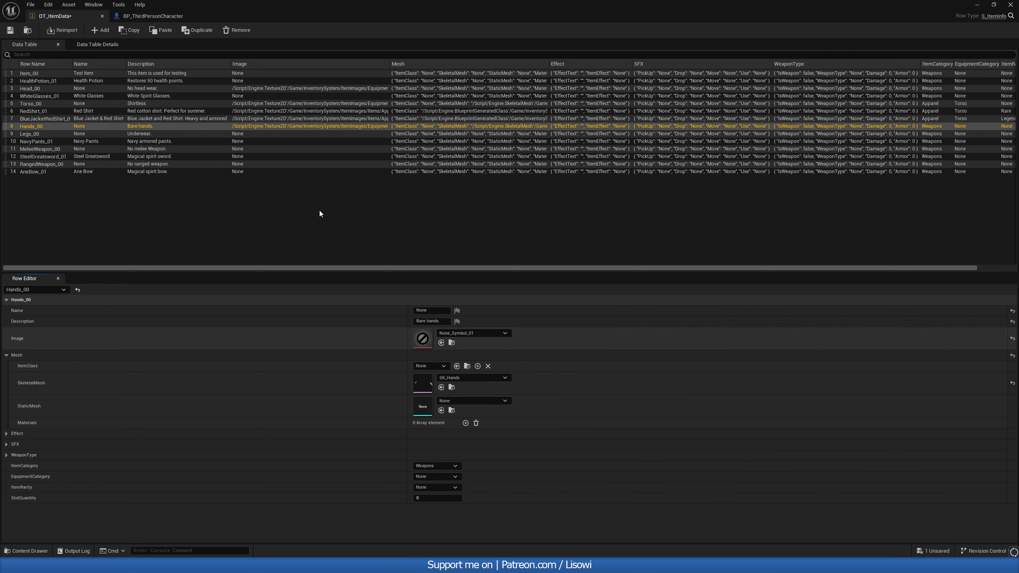
- Change the Image of the Head_00 row to the None_Symbol_01 texture
left_click(37, 91)
left_click(462, 333)
type("no")
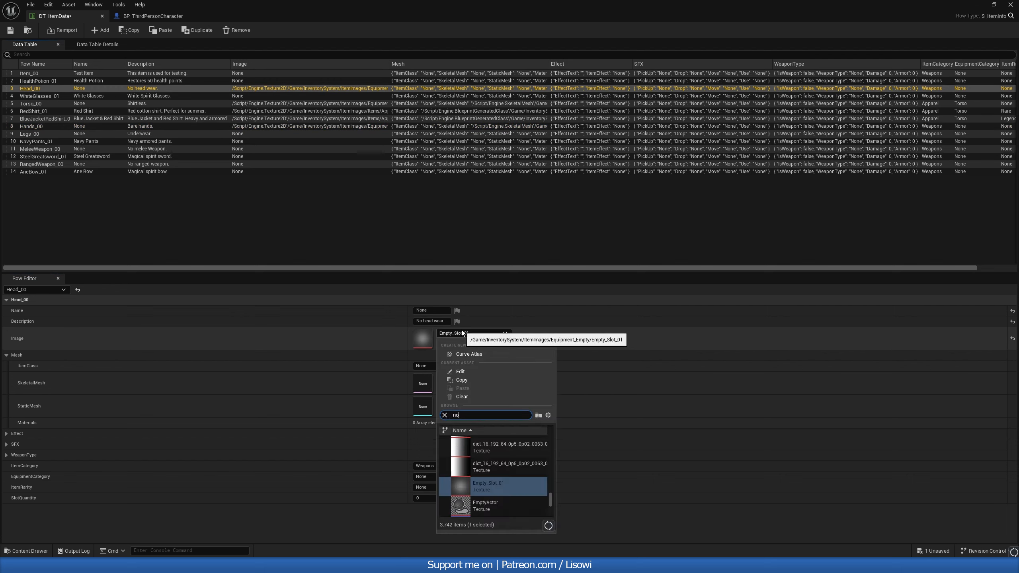
type("ne")
left_click(465, 484)
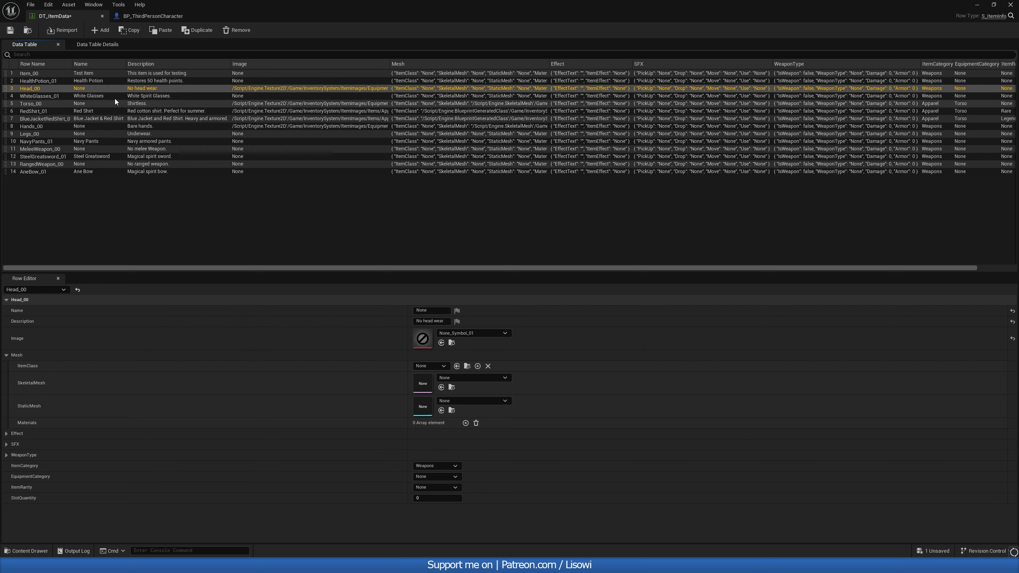
left_click(36, 96)
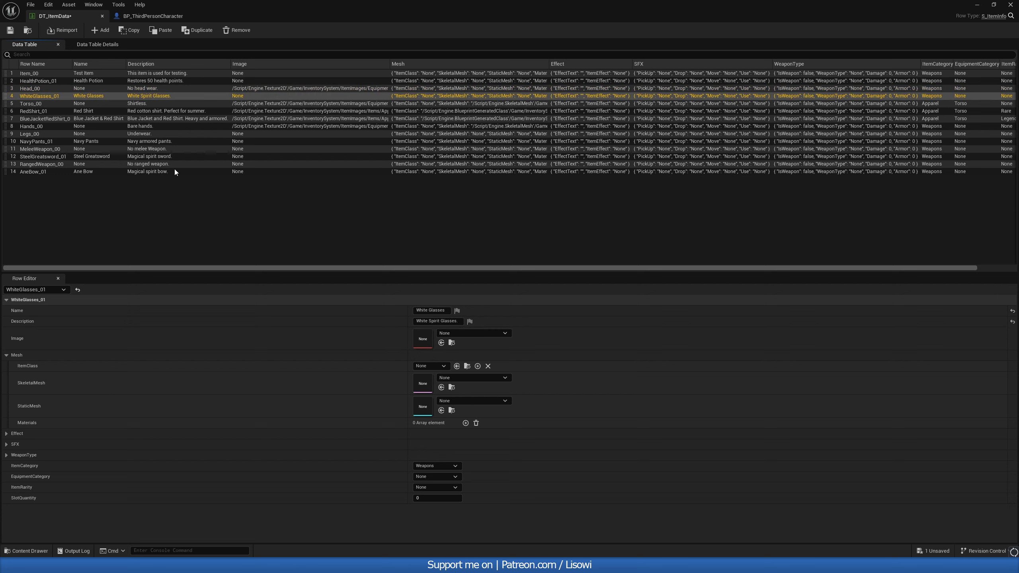
left_click(41, 111)
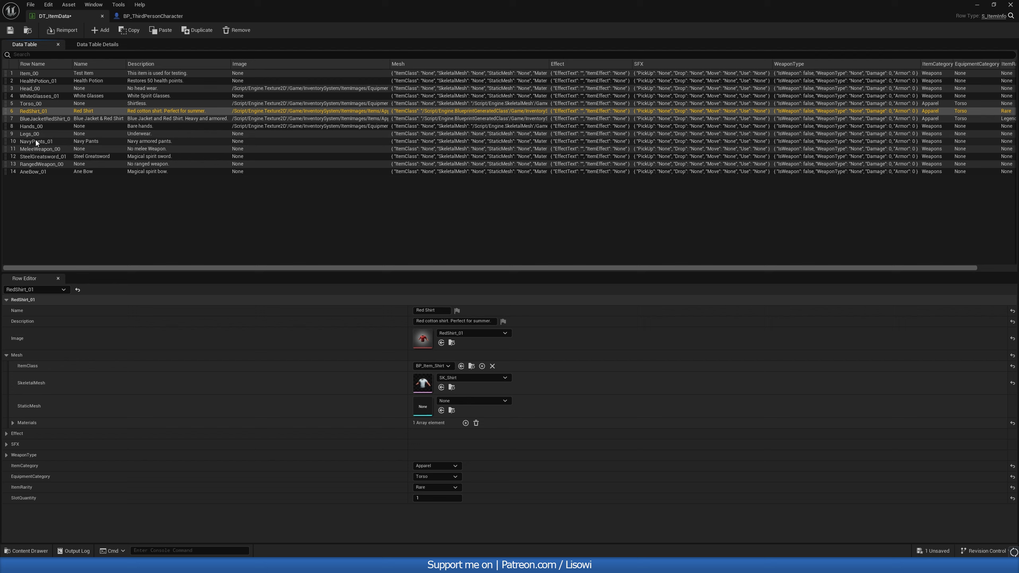
- Add the MAT_P_00 material from the SCK_Casual01 Master_Materials folder to the Hands_00 row's Materials array
left_click(33, 126)
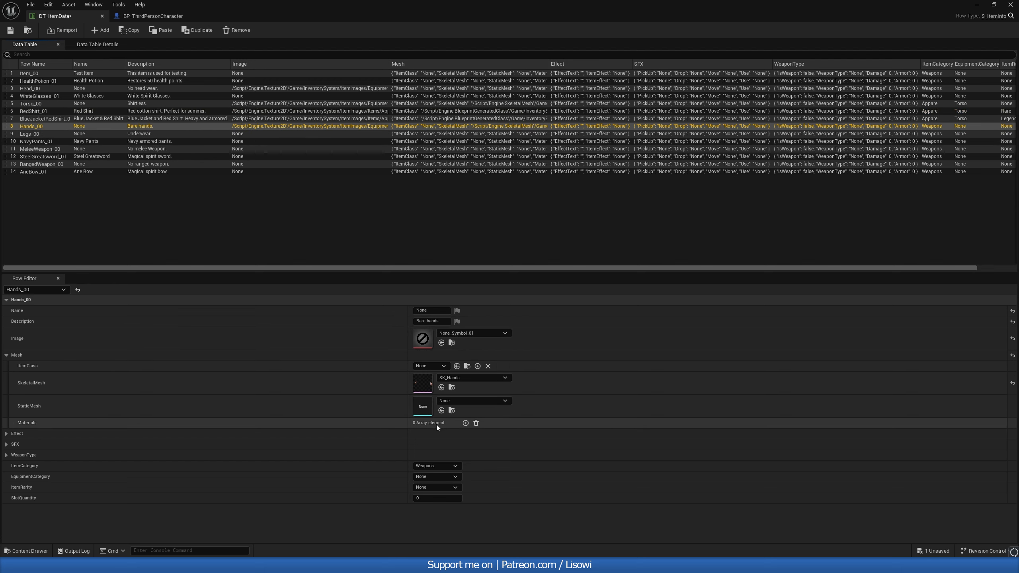
left_click(26, 550)
left_click(235, 356)
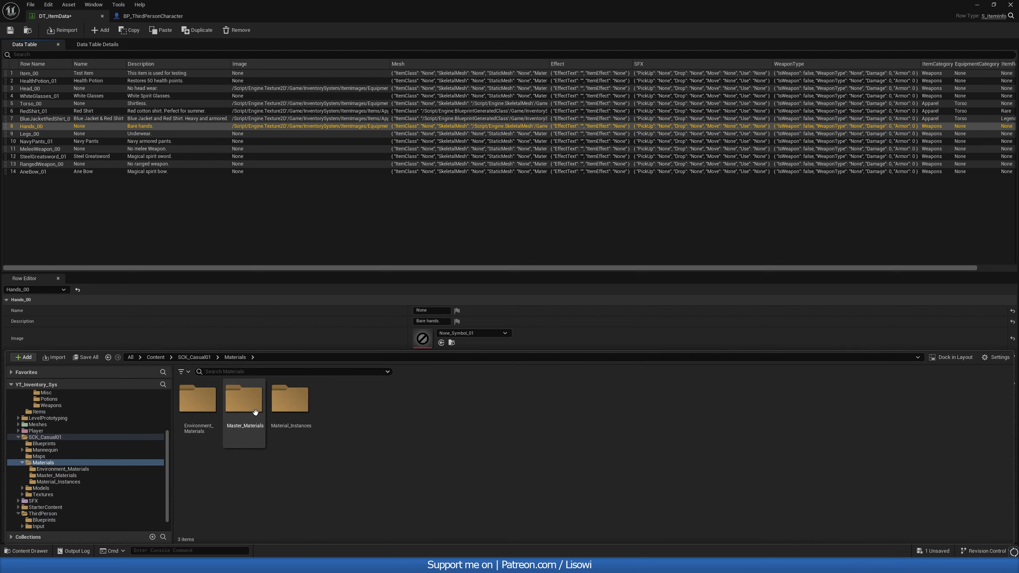
double_click(245, 402)
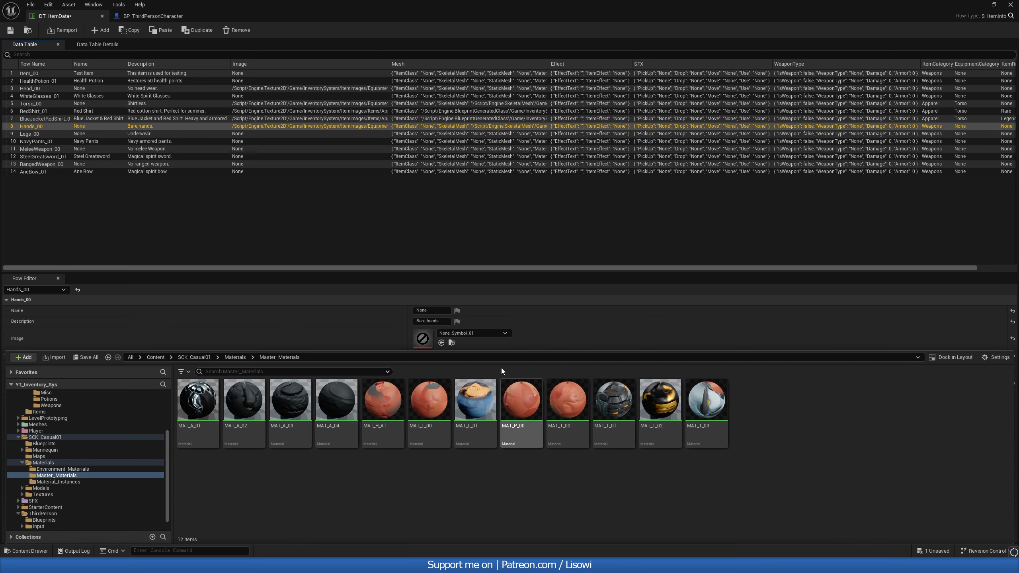
left_click_drag(490, 351, 493, 407)
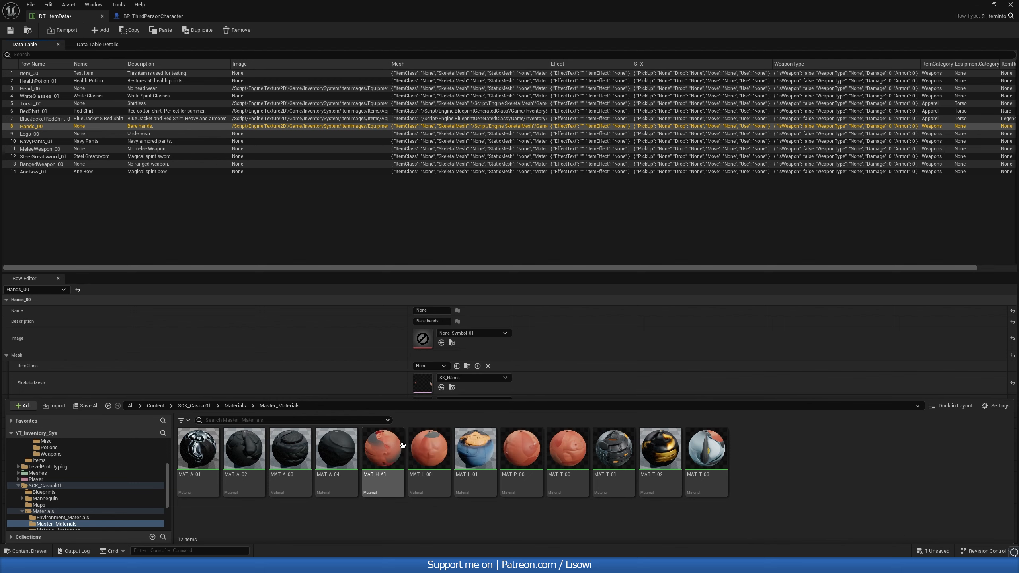
left_click_drag(520, 468, 525, 436)
left_click_drag(504, 272, 505, 228)
left_click_drag(520, 453, 436, 373)
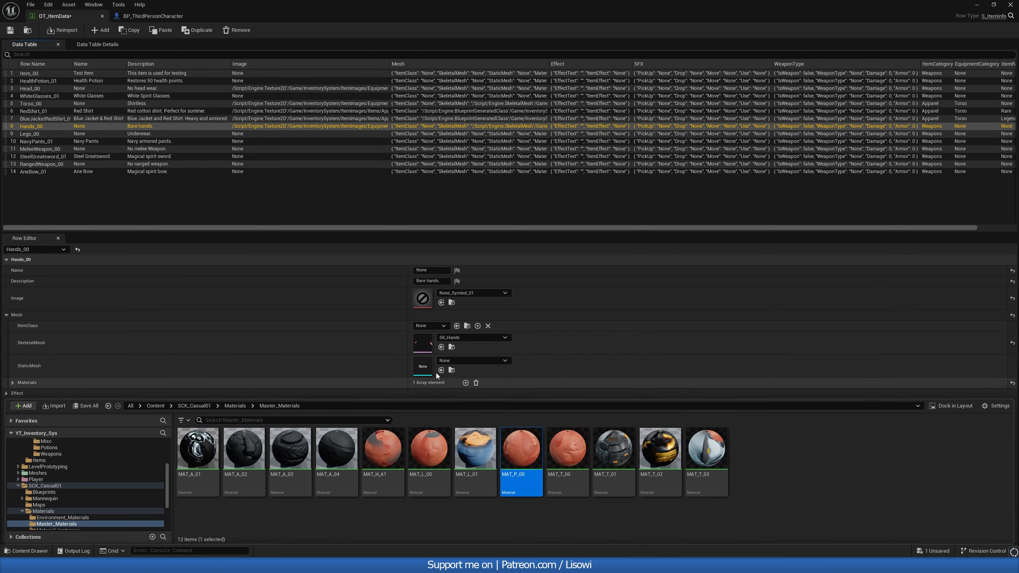
left_click(346, 350)
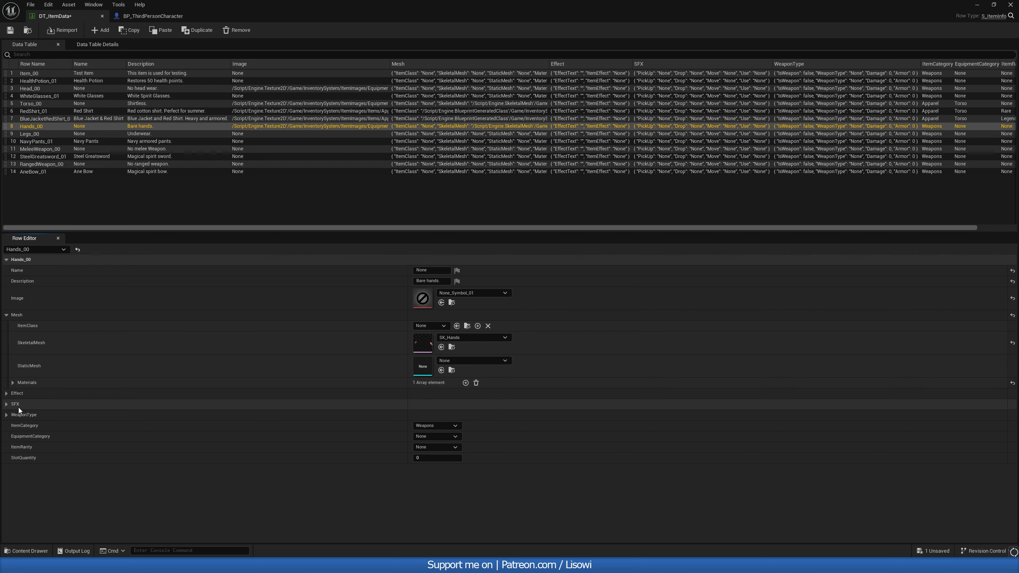
- Set the Hands_00 row's ItemCategory to Apparel, EquipmentCategory to Hands and SlotQuantity to 1
left_click(450, 426)
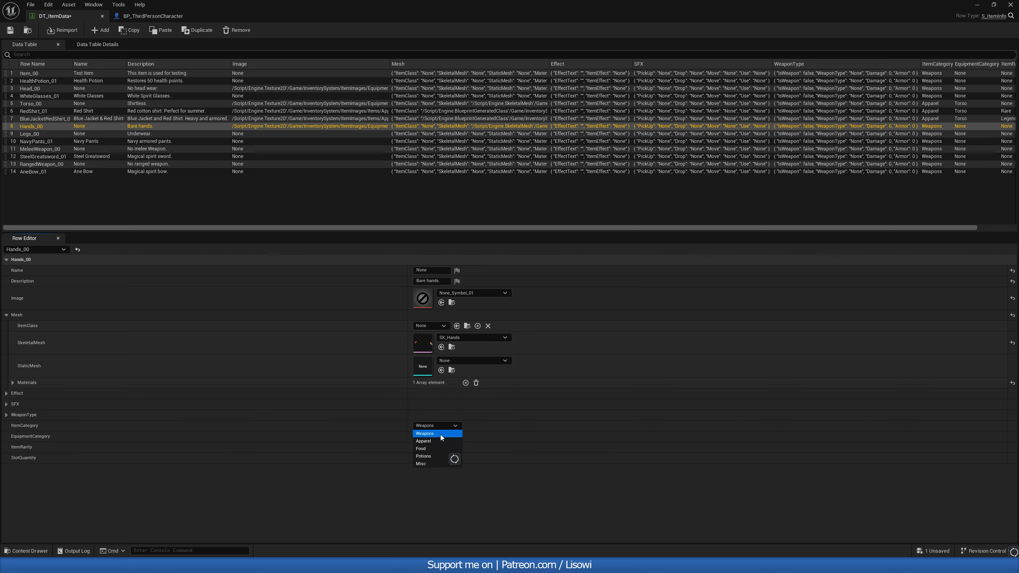
left_click(429, 440)
left_click(427, 437)
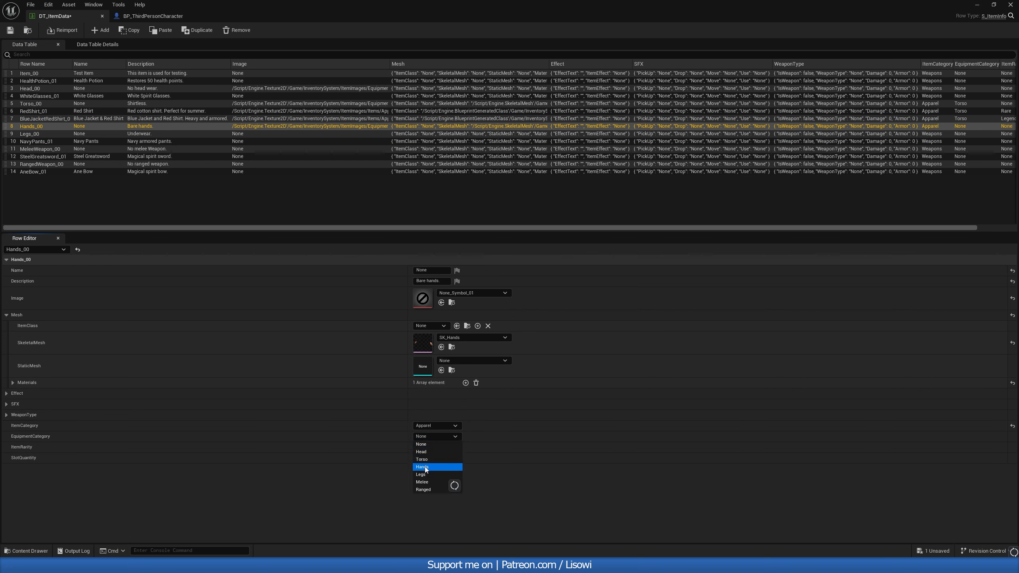
left_click(425, 466)
left_click(429, 446)
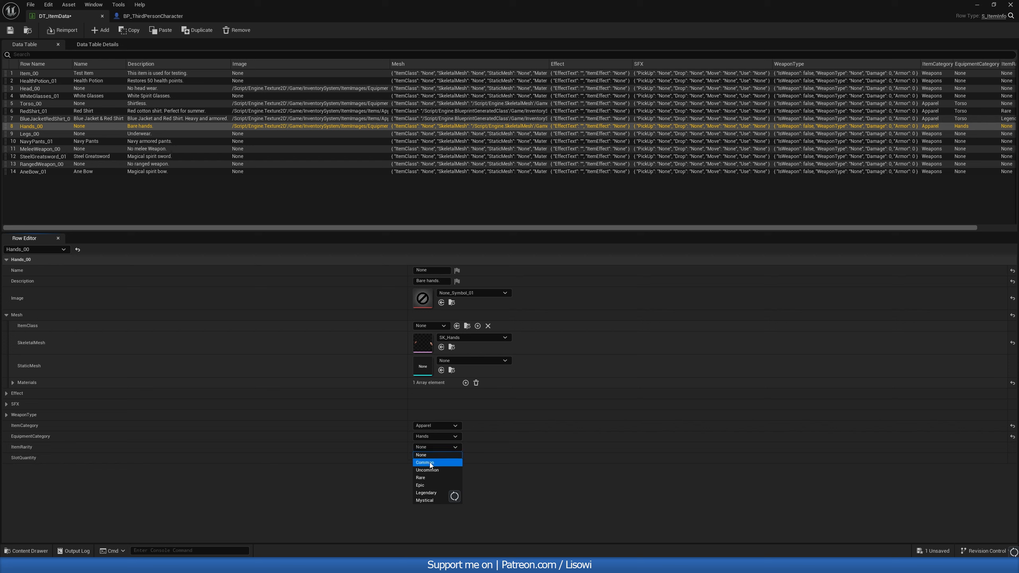
left_click(428, 457)
type("1")
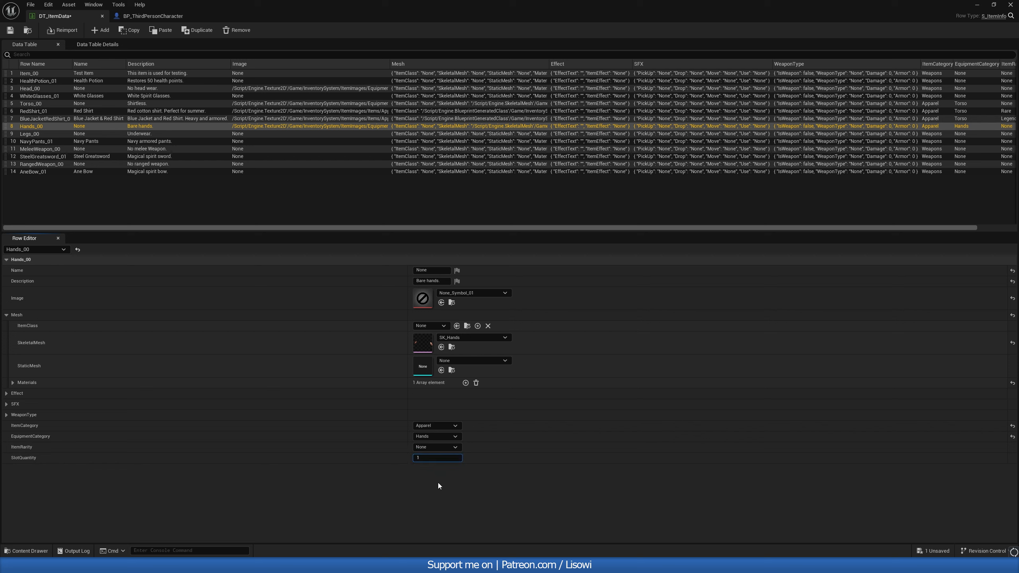
left_click(32, 89)
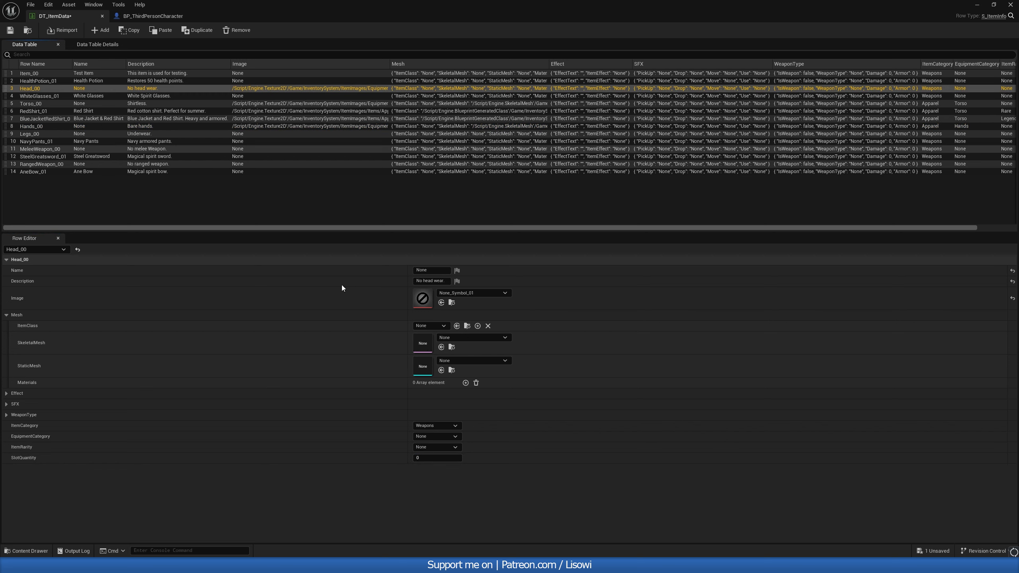
left_click(48, 119)
left_click(45, 127)
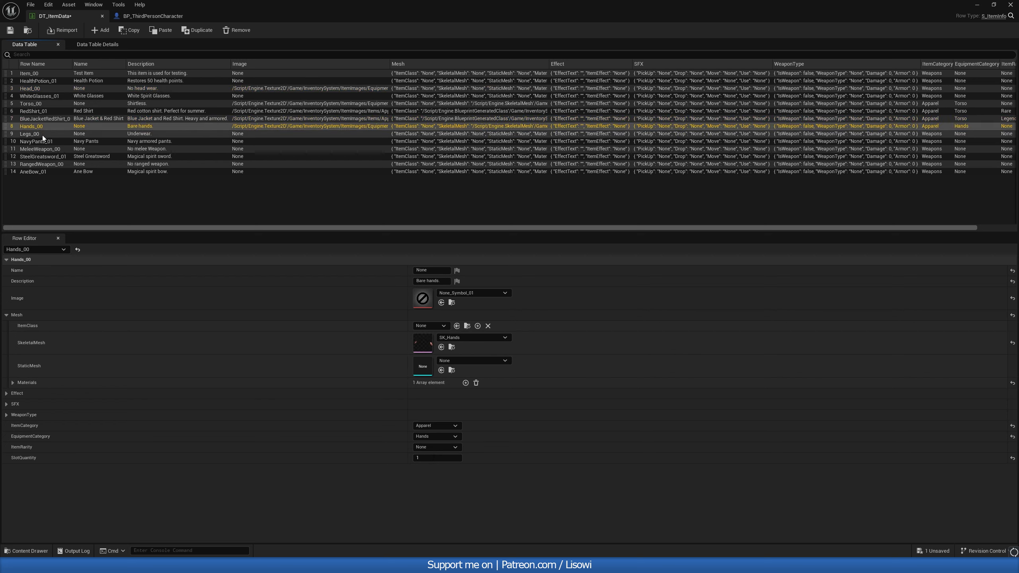
left_click(34, 149)
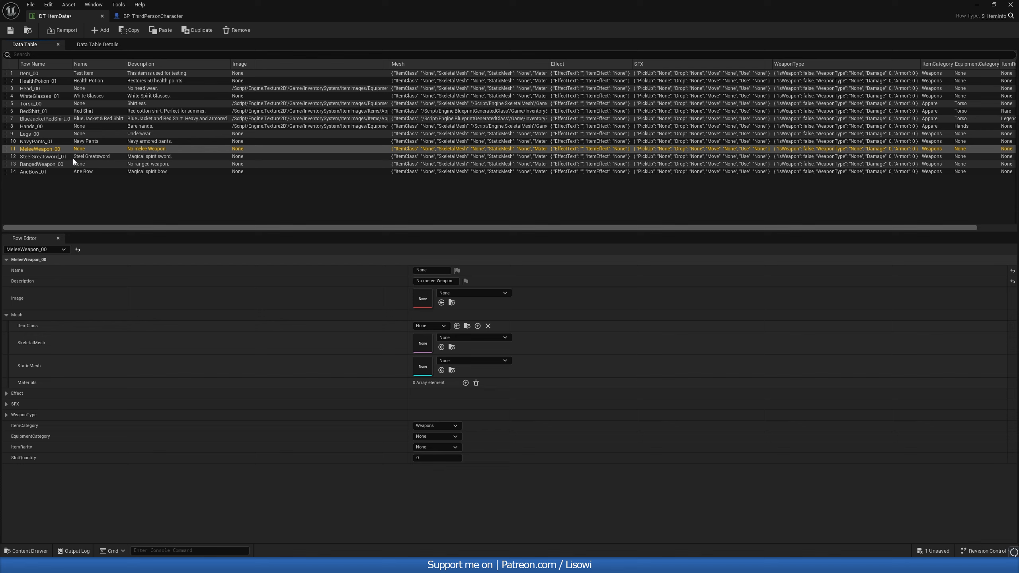
left_click(160, 15)
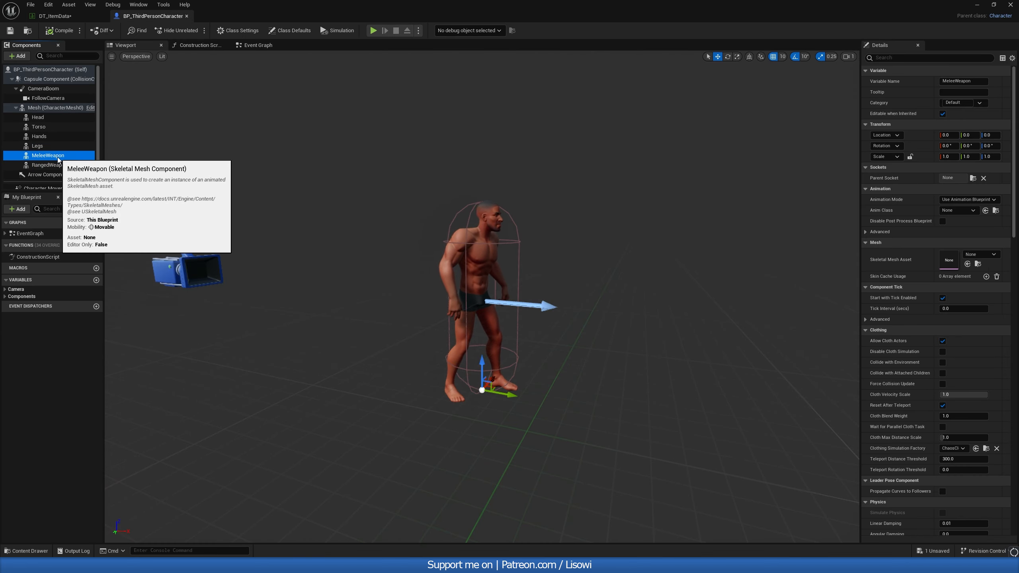
left_click(70, 17)
left_click(62, 30)
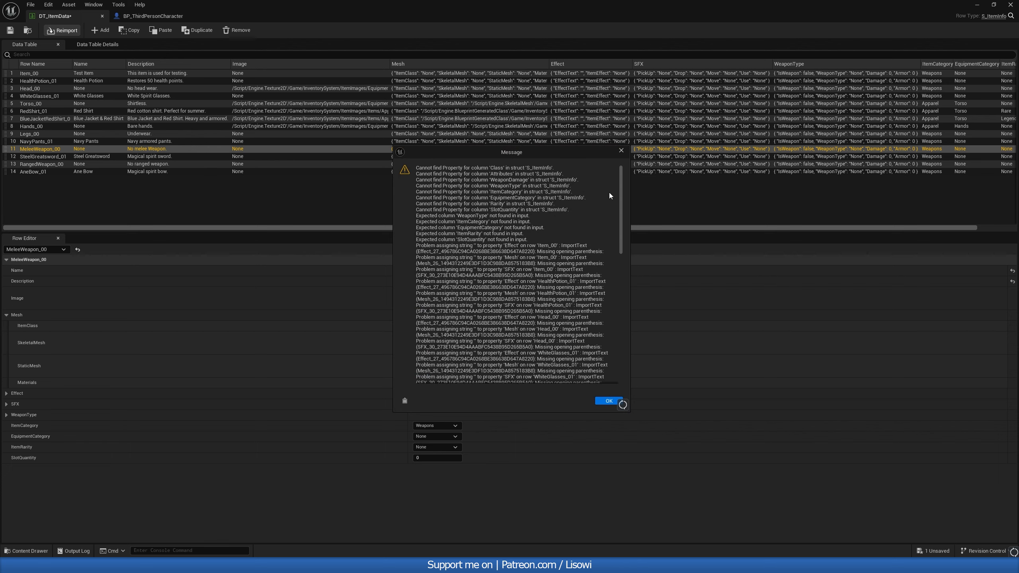
left_click(620, 151)
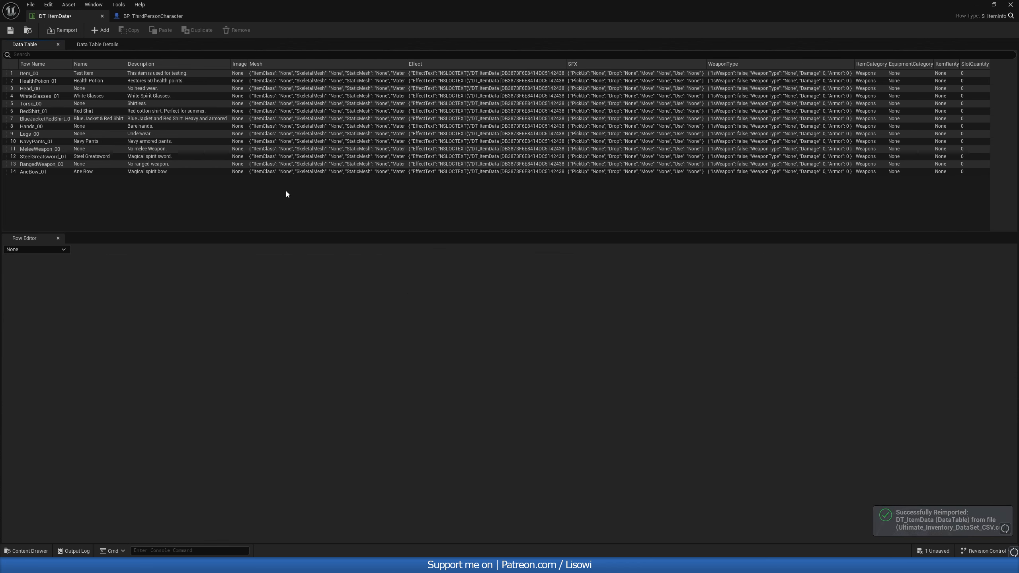
key("ctrl+z")
- Save the data table and set the MeleeWeapon_00 row's Image to the None_Symbol_01 texture
left_click(10, 30)
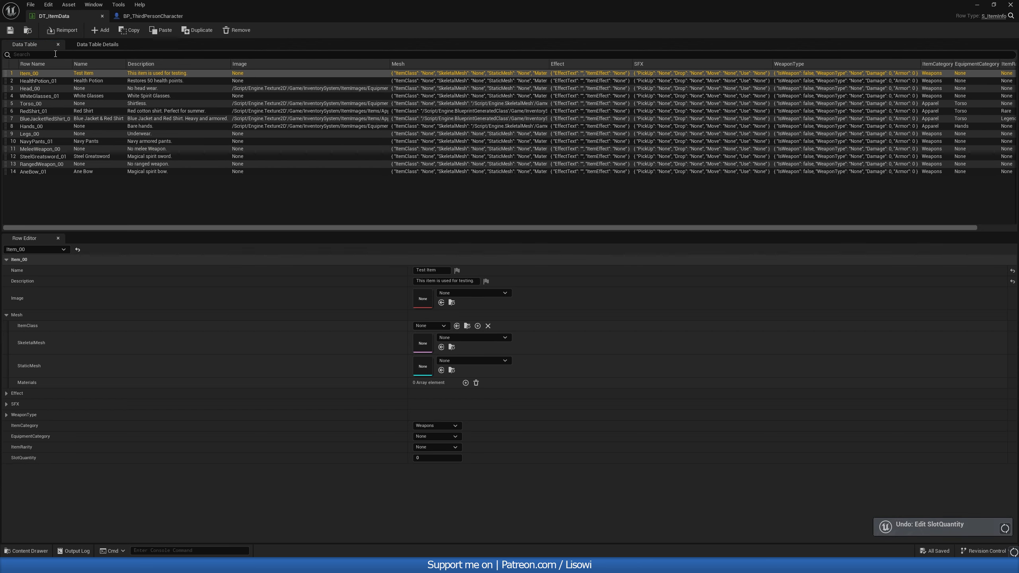
left_click(47, 149)
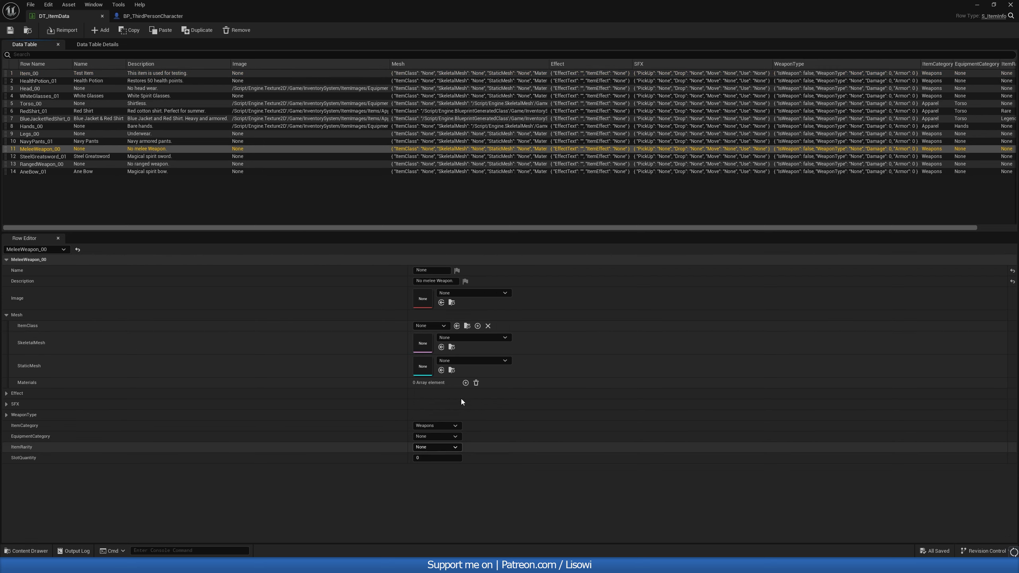
left_click(152, 16)
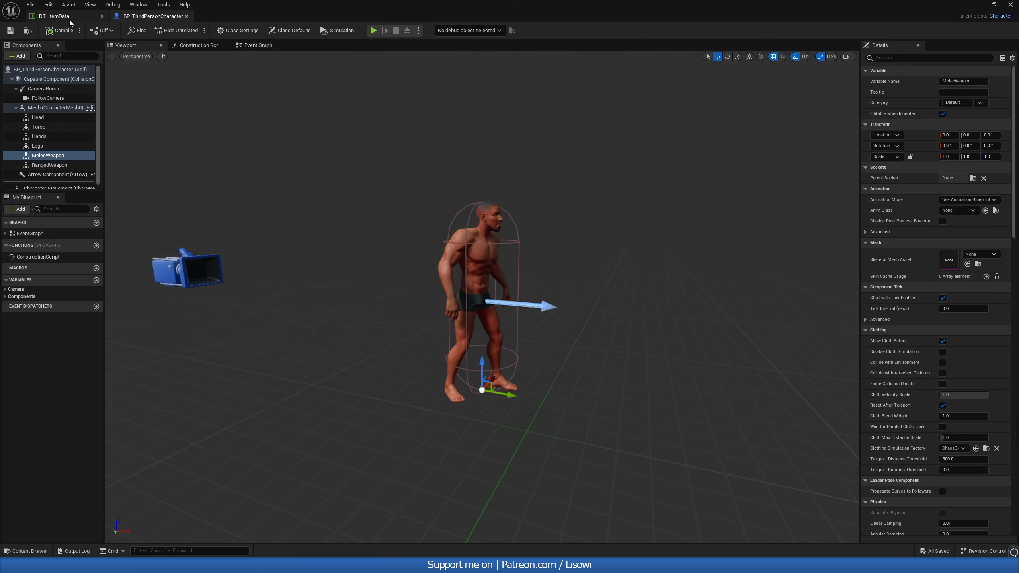
left_click(56, 16)
left_click(45, 142)
left_click(36, 150)
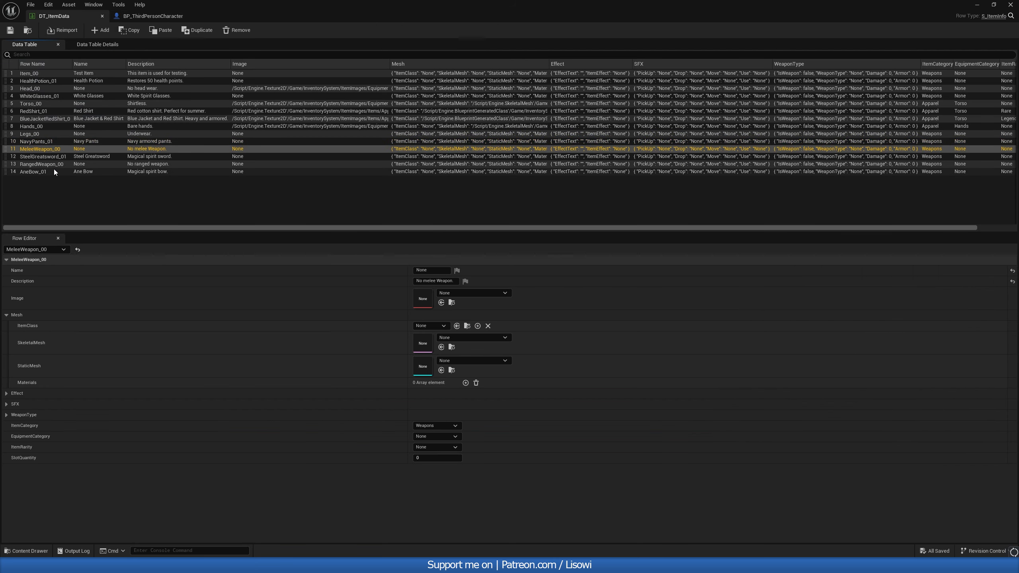
left_click(463, 293)
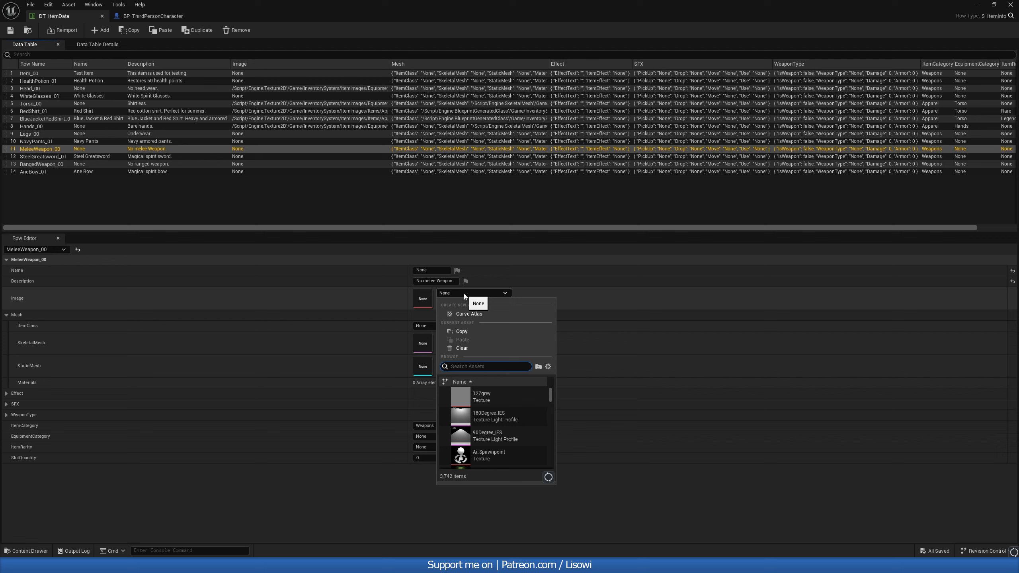
type("none")
left_click(465, 441)
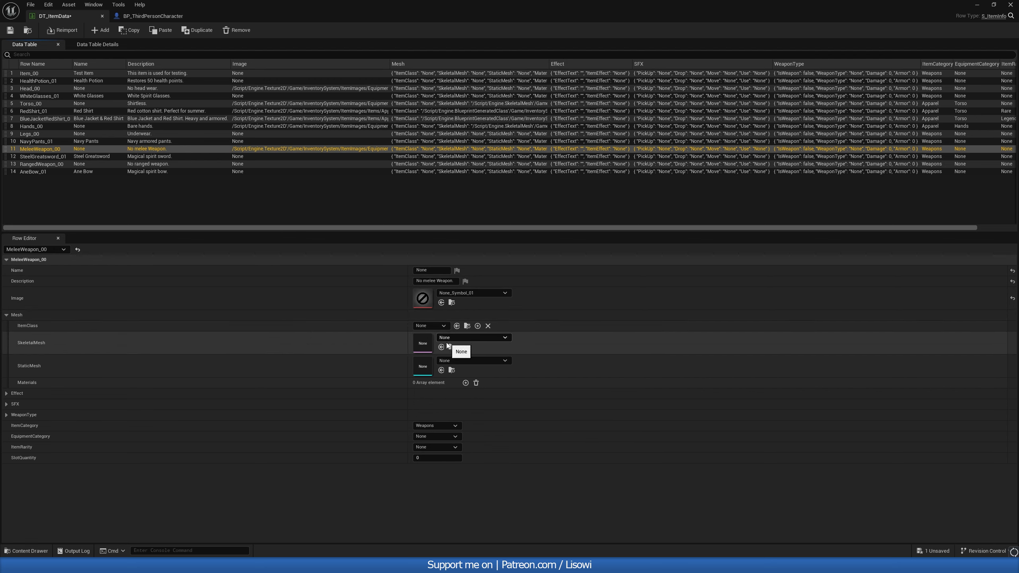
- Set the MeleeWeapon_00 row's EquipmentCategory to Melee and its SlotQuantity to 1
left_click(437, 425)
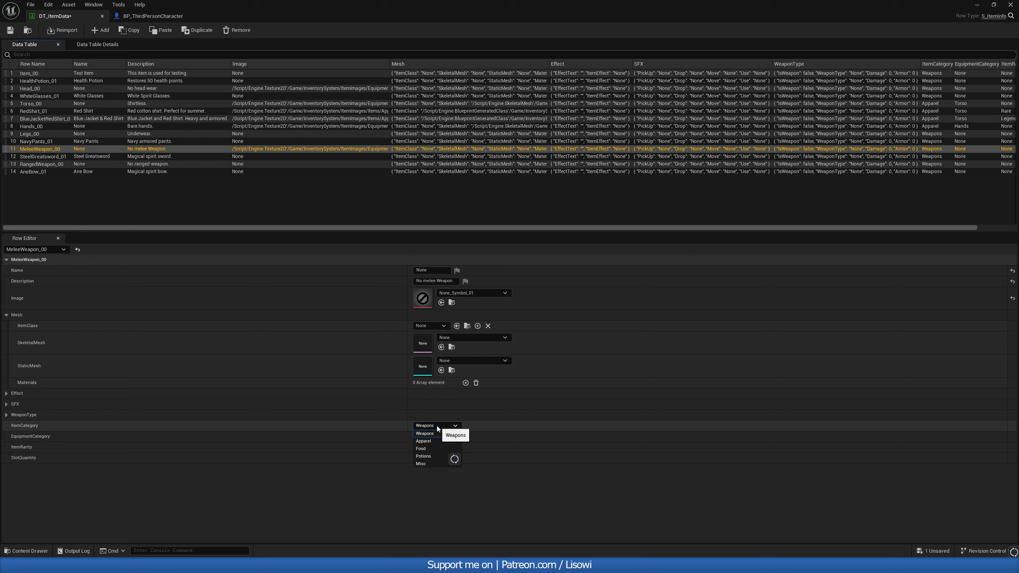
left_click(436, 426)
left_click(432, 436)
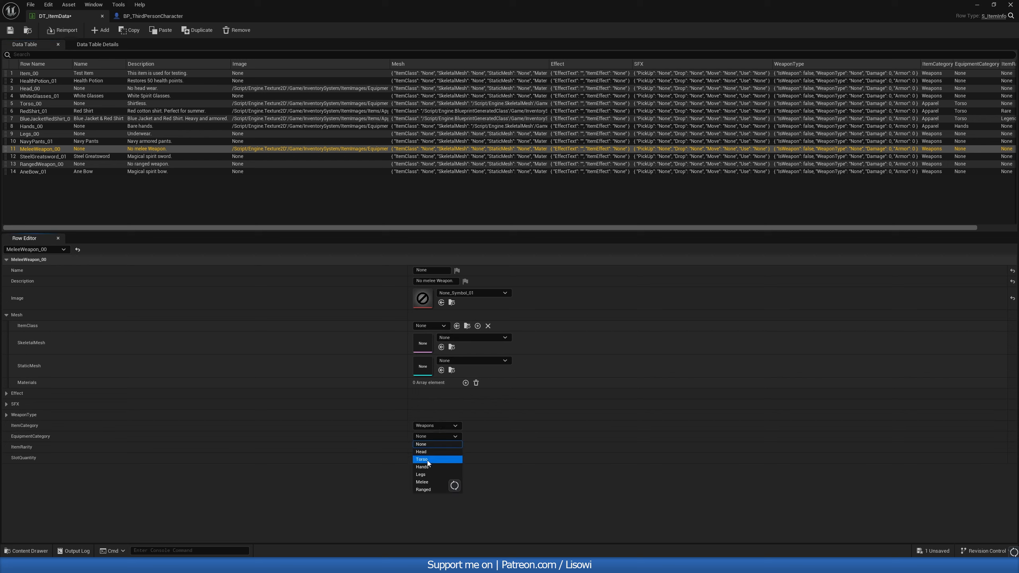
left_click(425, 481)
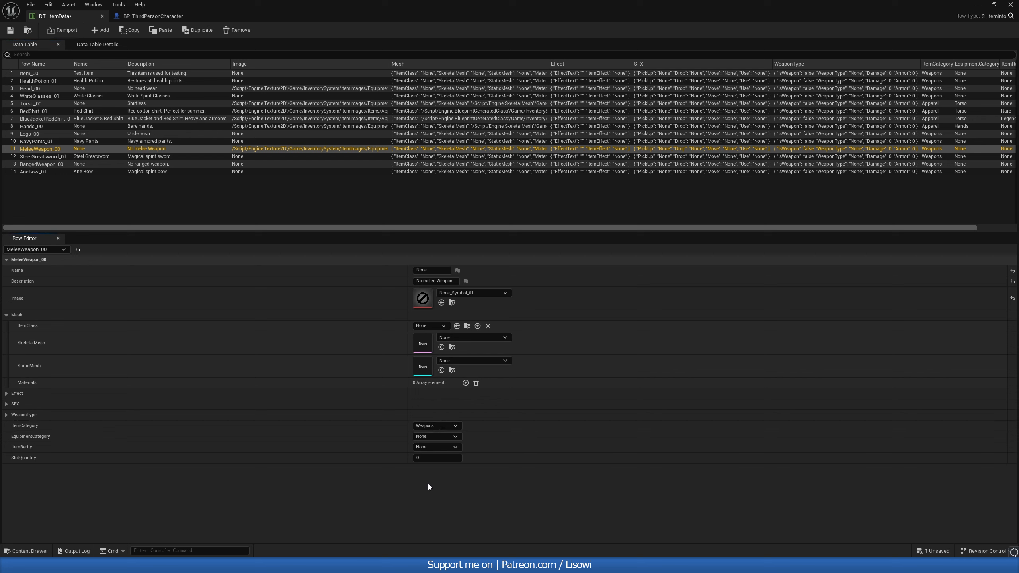
left_click(429, 447)
left_click(430, 448)
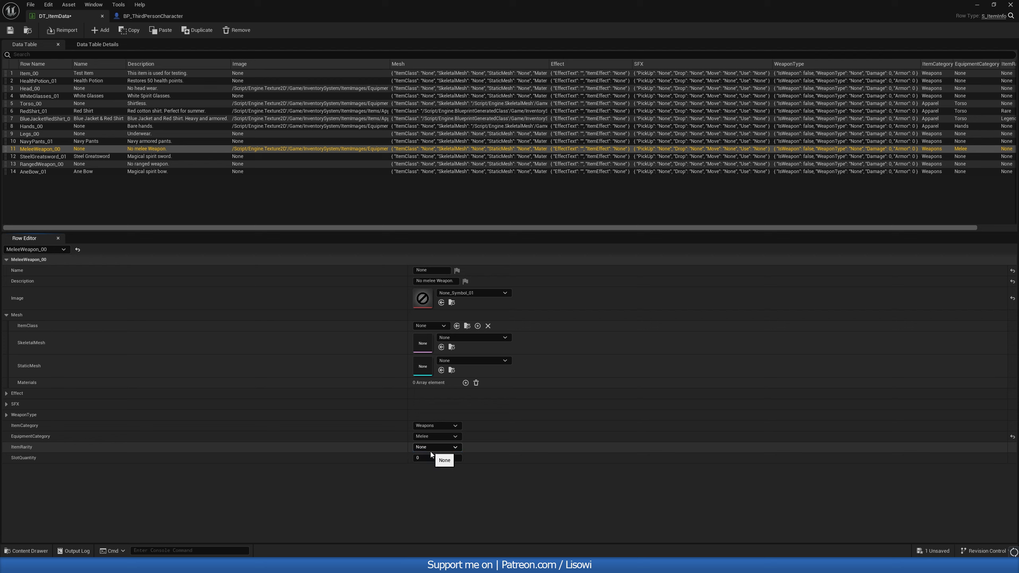
left_click(431, 458)
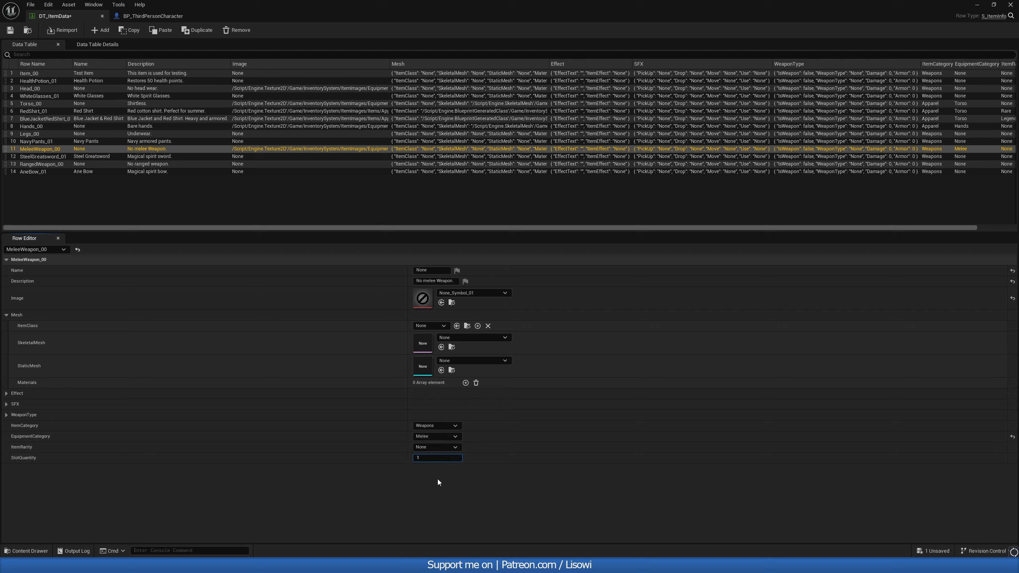
key("Return")
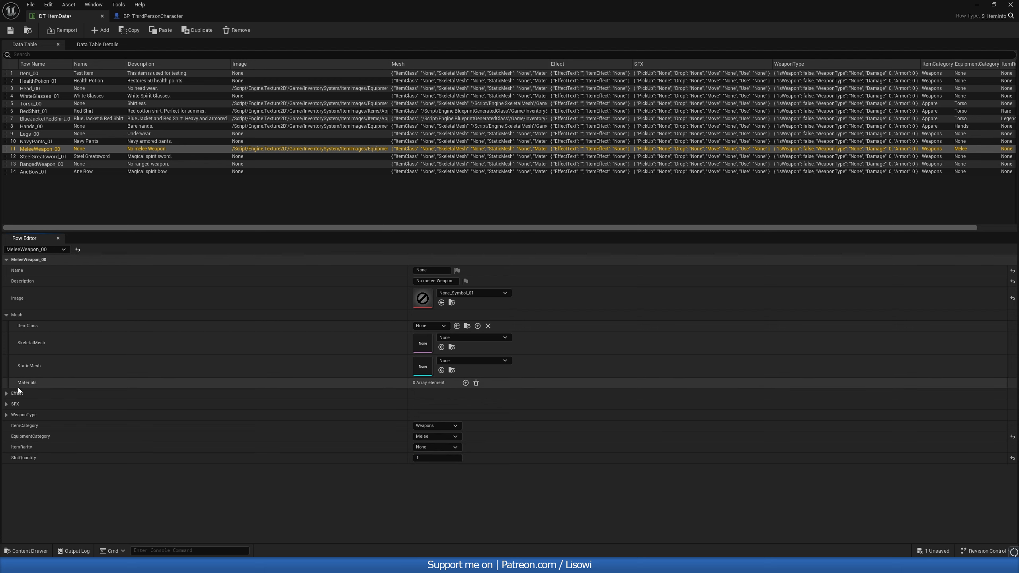
- Set the Image of the SteelGreatsword_01 row to the SteelGreatsword_01 texture
left_click(43, 164)
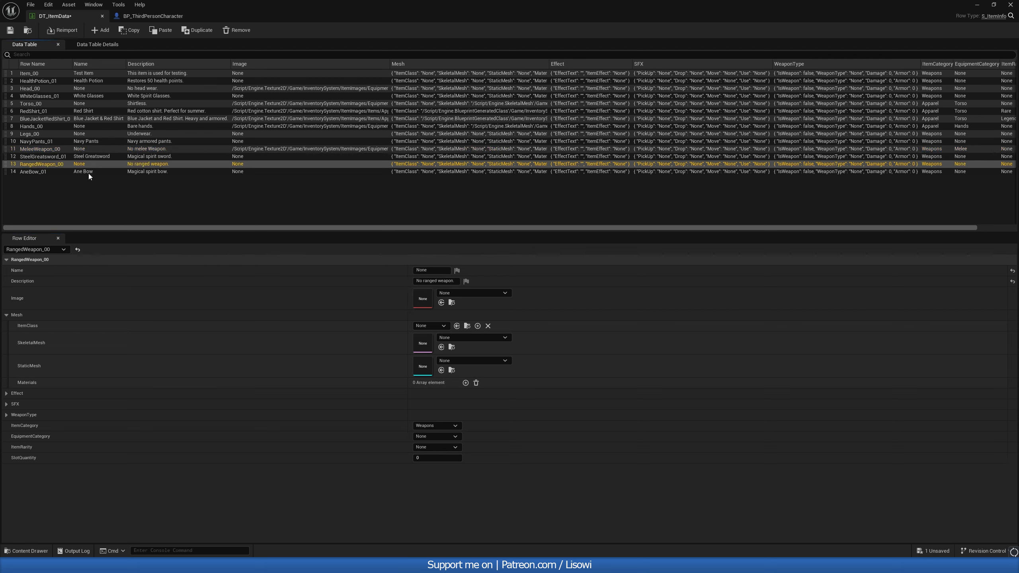
left_click(41, 156)
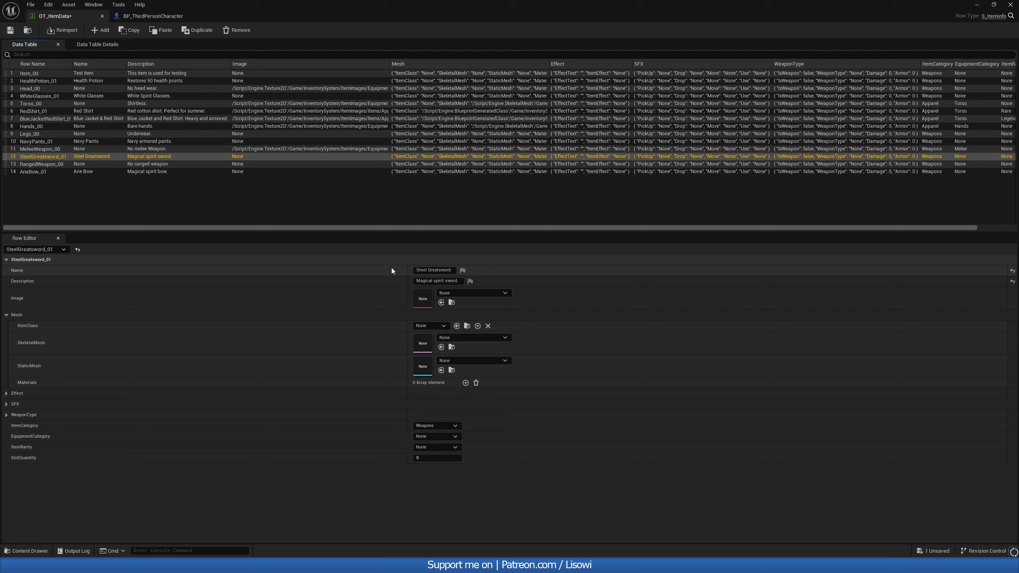
left_click(452, 293)
type("s")
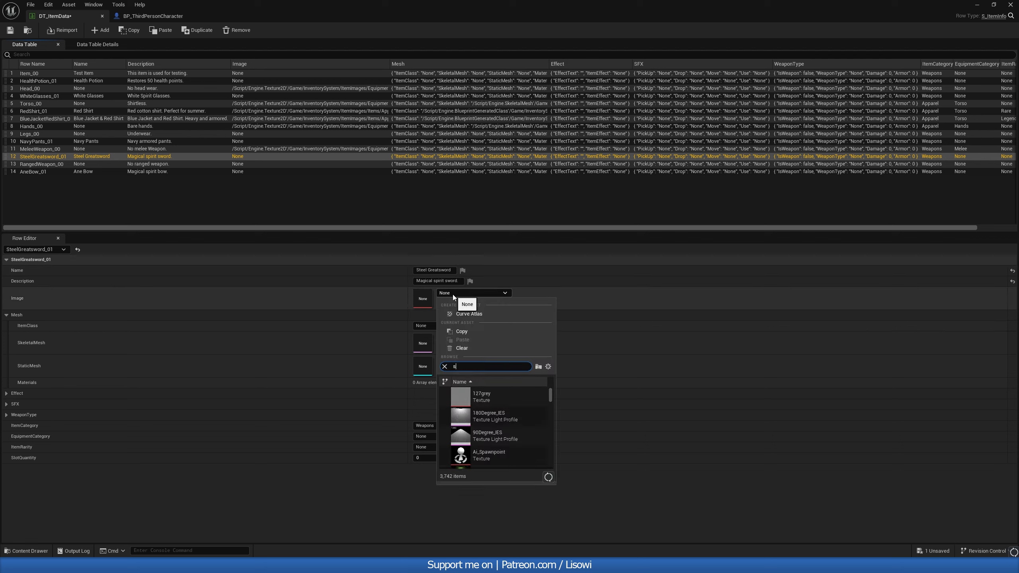
type("teel")
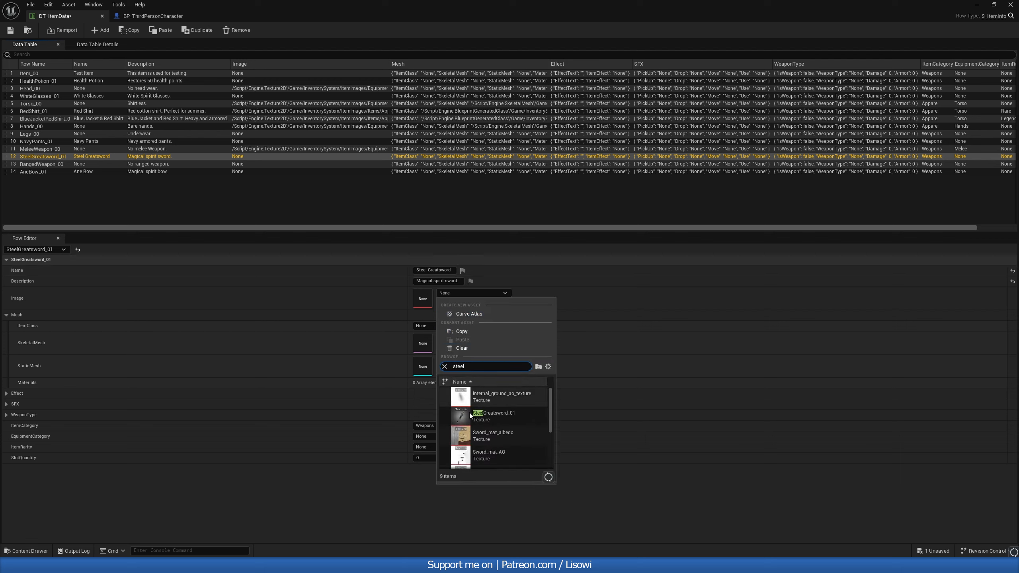
left_click(470, 416)
- Locate BP_Item_Base through the SteelGreatsword_01 row's ItemClass and create a child Blueprint class of it named BP_Item_SteelGreatsword
left_click(426, 326)
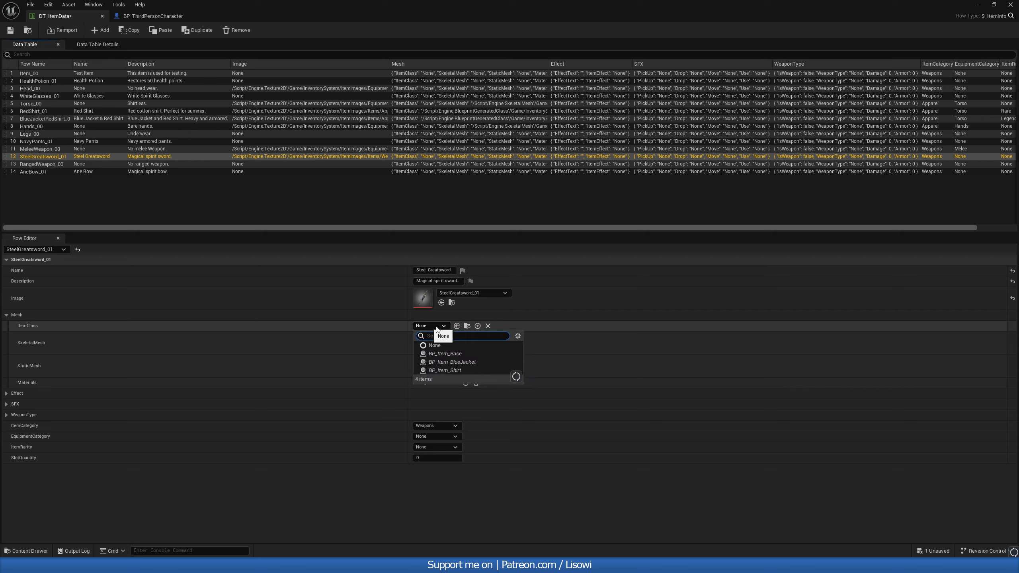
left_click(453, 352)
left_click(472, 326)
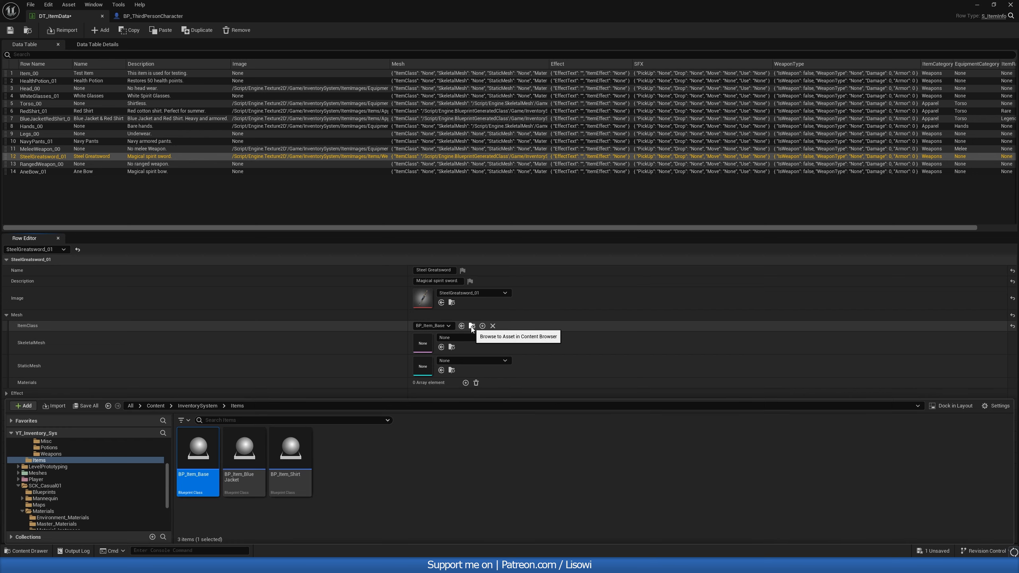
right_click(203, 443)
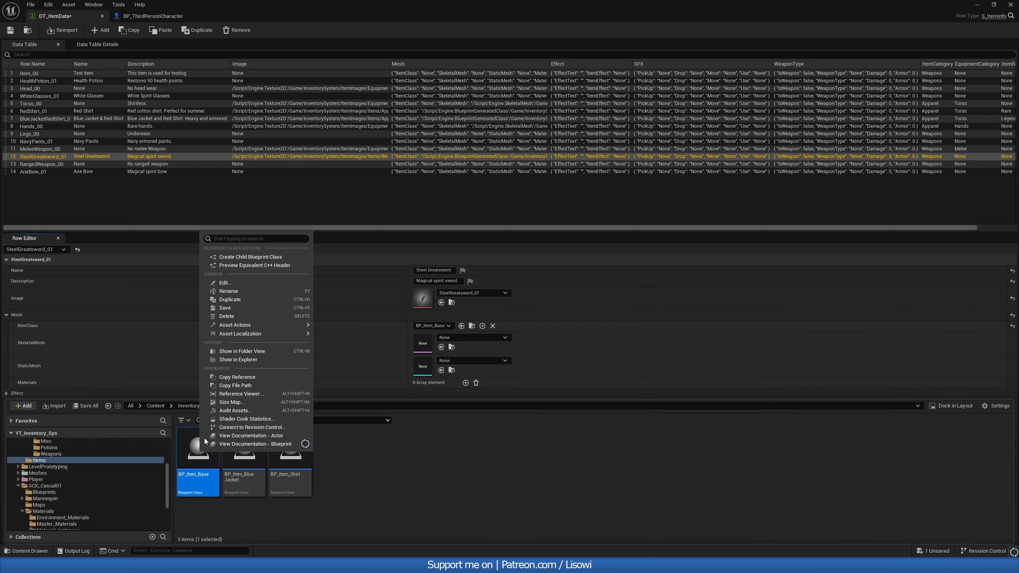
left_click(250, 258)
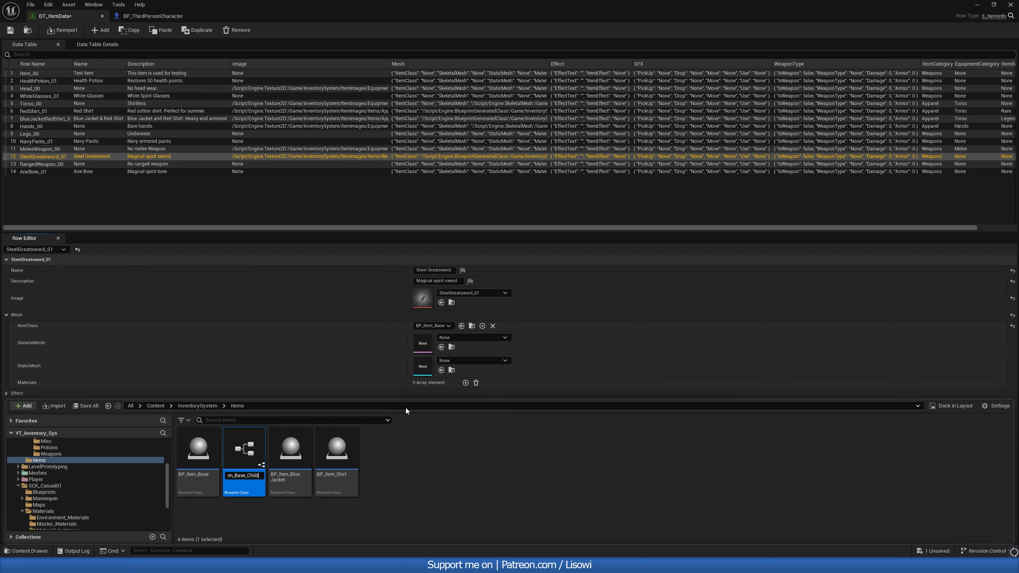
key("BackSpace")
key("BackSpace")
key("BackSpace")
key("BackSpace")
key("BackSpace")
key("BackSpace")
type("Steel")
type("Greatsword")
key("Return")
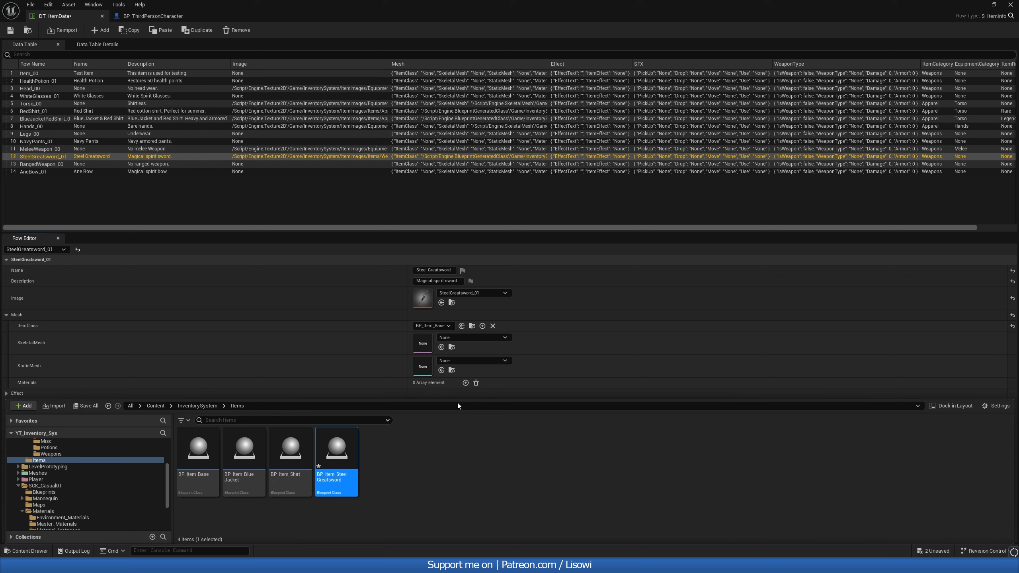
- Assign BP_Item_SteelGreatsword as the SteelGreatsword_01 row's ItemClass and the SteelGreatsword mesh as its SkeletalMesh
left_click(449, 325)
left_click(462, 375)
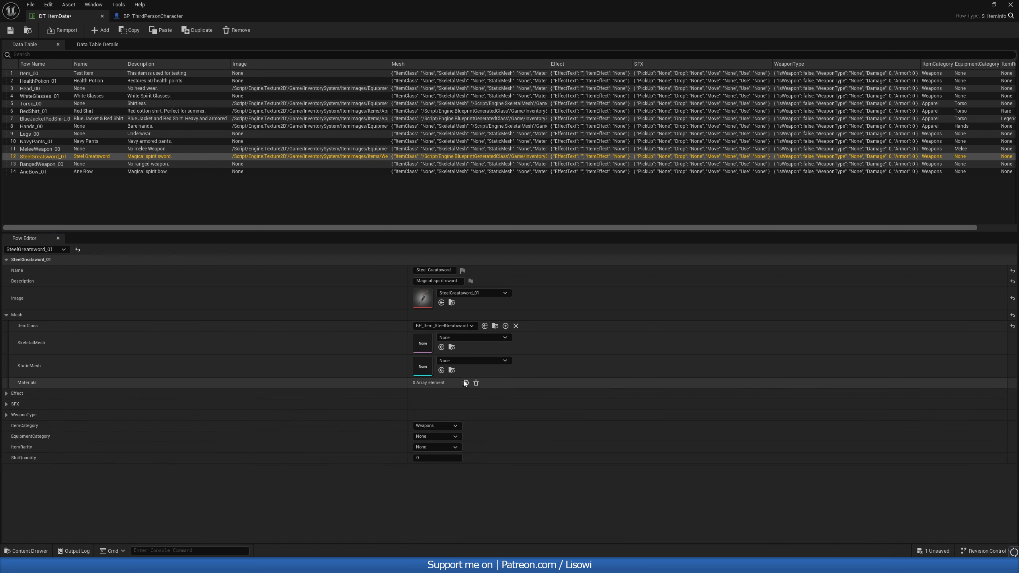
left_click(449, 339)
type("s")
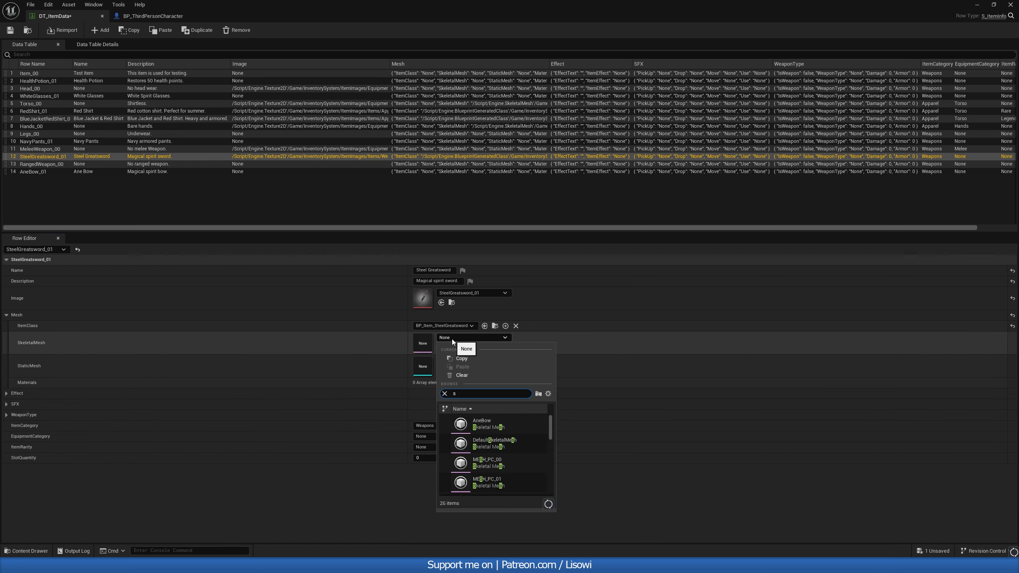
type("k_")
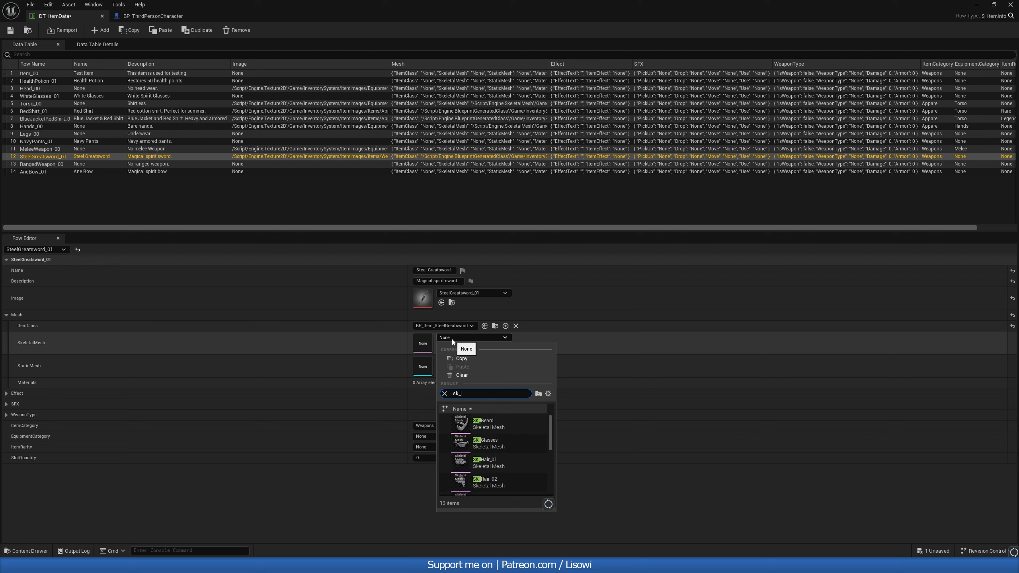
scroll(514, 441, "down", 3)
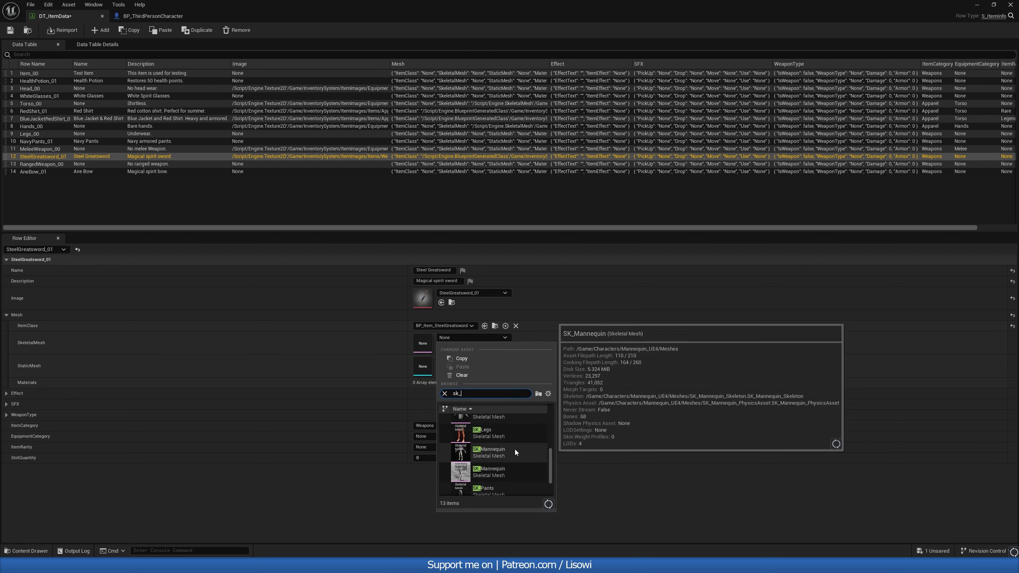
scroll(514, 449, "down", 1)
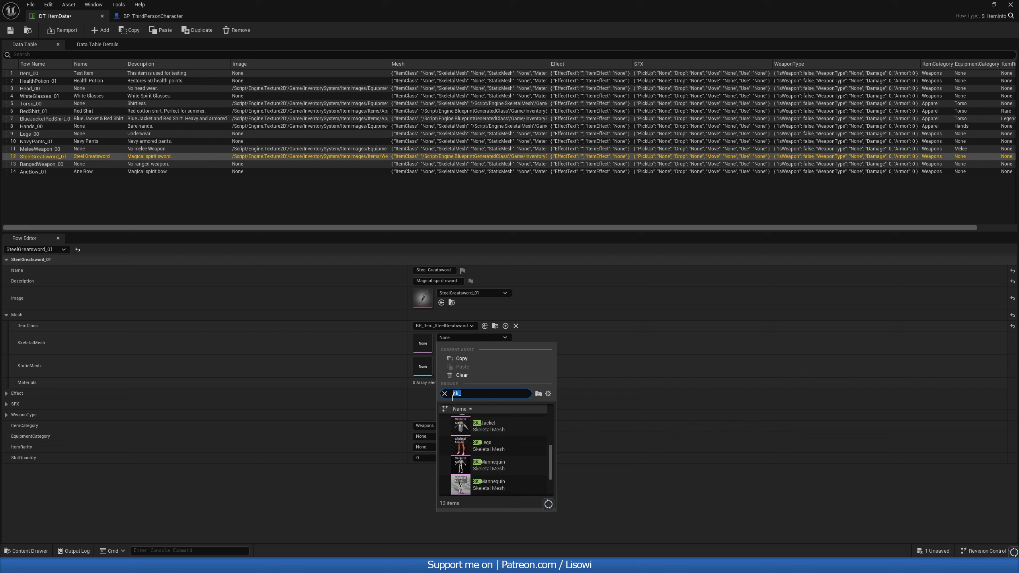
type("steel")
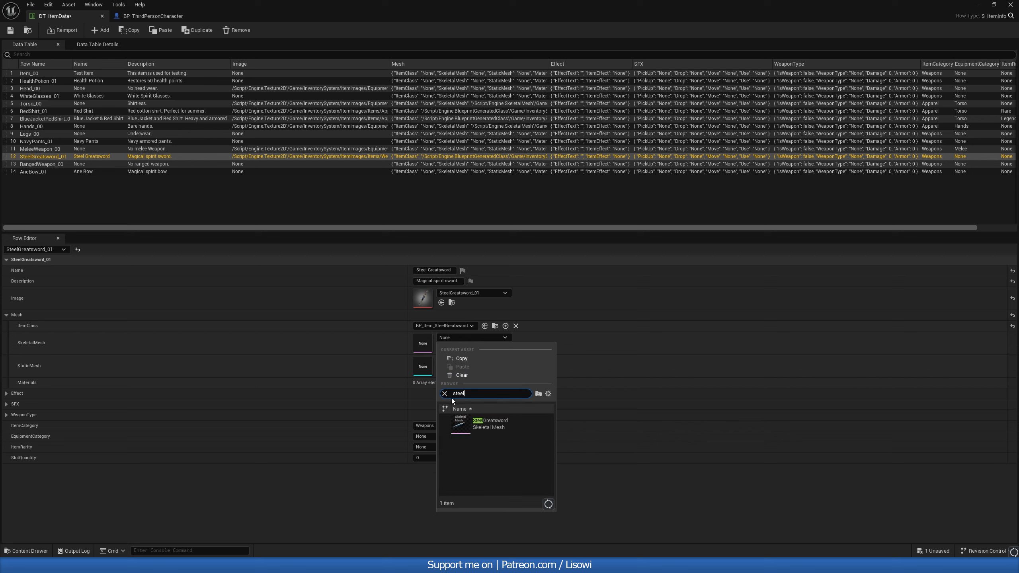
left_click(462, 425)
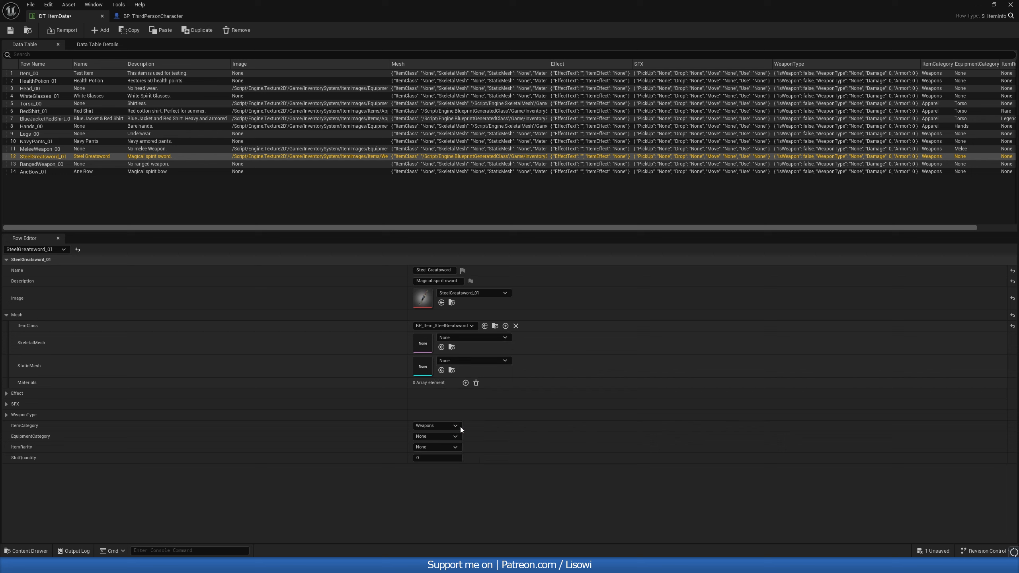
- Set the StaticMesh of the SteelGreatsword_01 row to SM_SteelGreatsword
left_click(447, 361)
type("s")
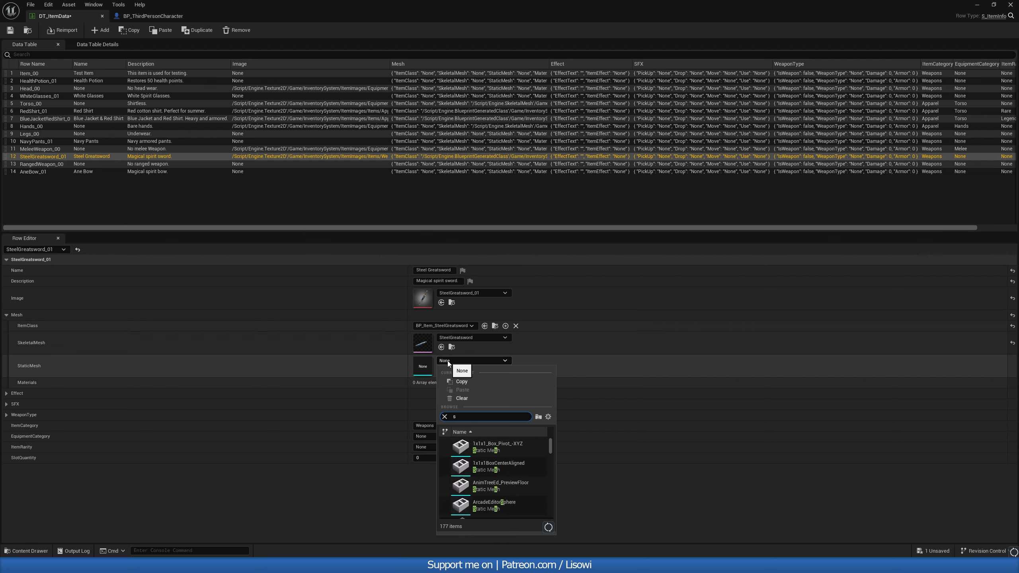
type("teel")
left_click(471, 448)
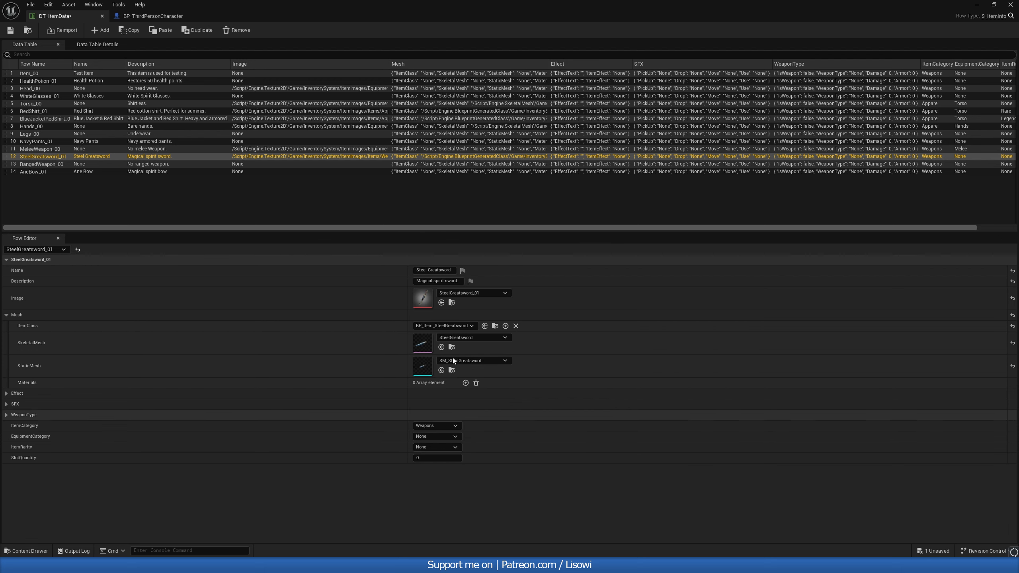
- Open the row's SteelGreatsword skeletal mesh in its editor and examine the Make Static Mesh command
left_click(451, 347)
double_click(303, 455)
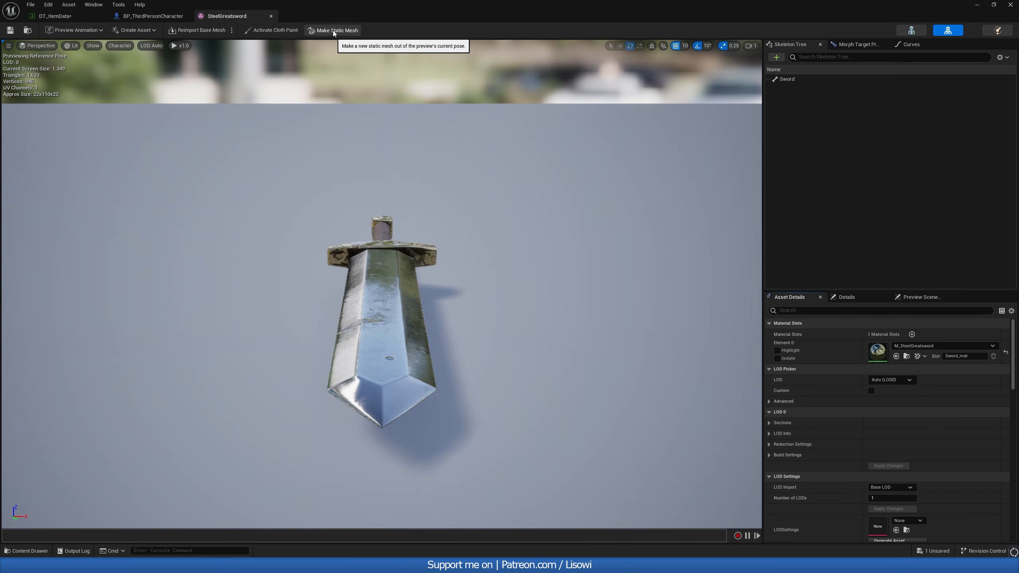
left_click(335, 30)
key("Return")
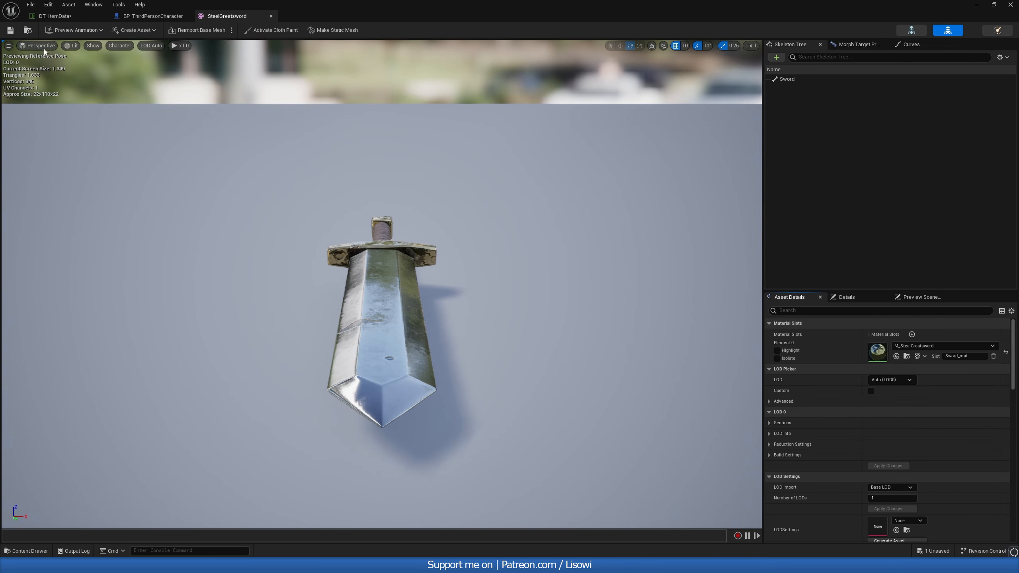
- Close the mesh editor, return to DT_ItemData and add M_SteelGreatsword as a material element of the SteelGreatsword_01 row
left_click(270, 16)
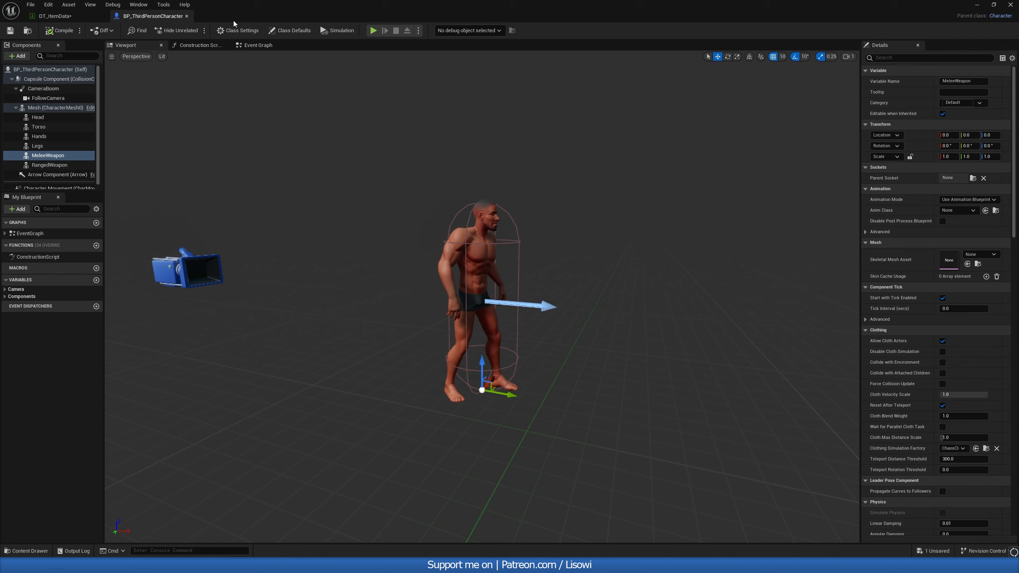
left_click(55, 16)
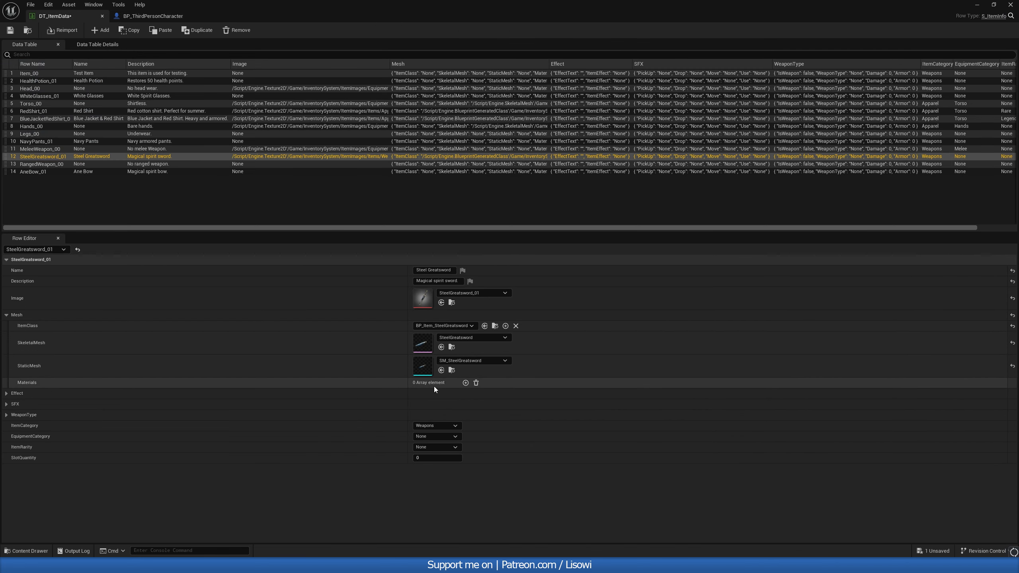
left_click(465, 382)
left_click(474, 396)
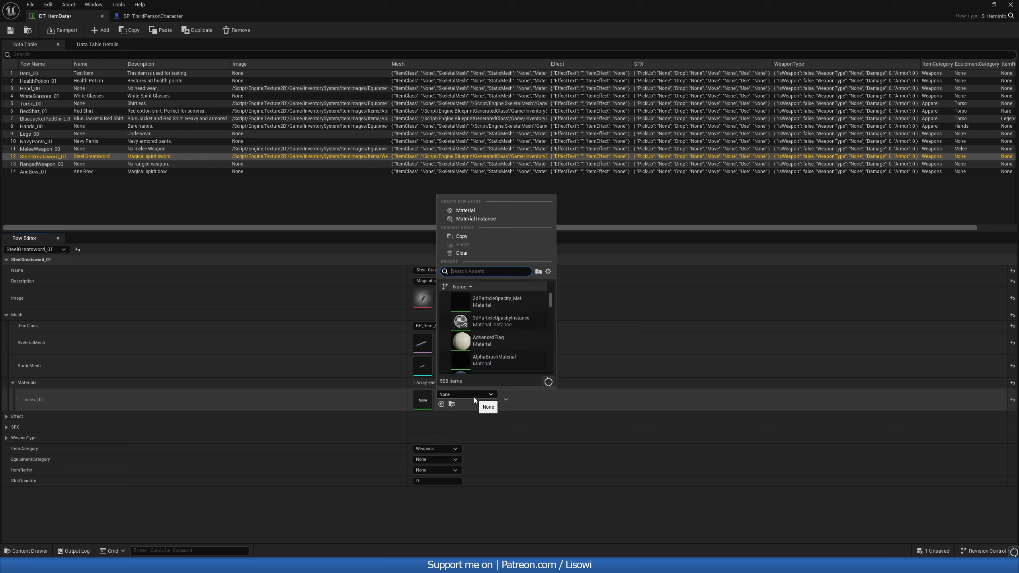
type("steel")
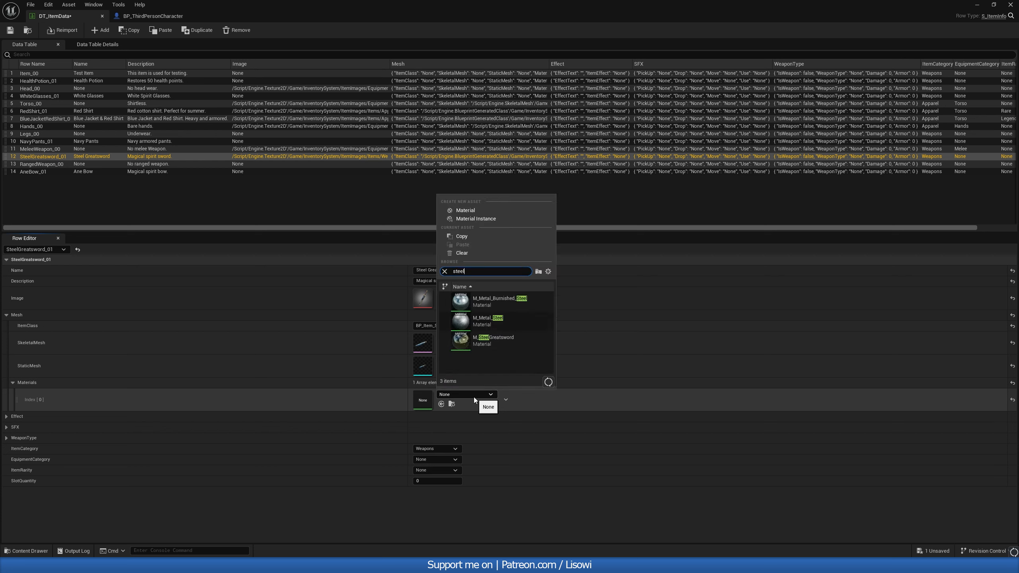
left_click(490, 339)
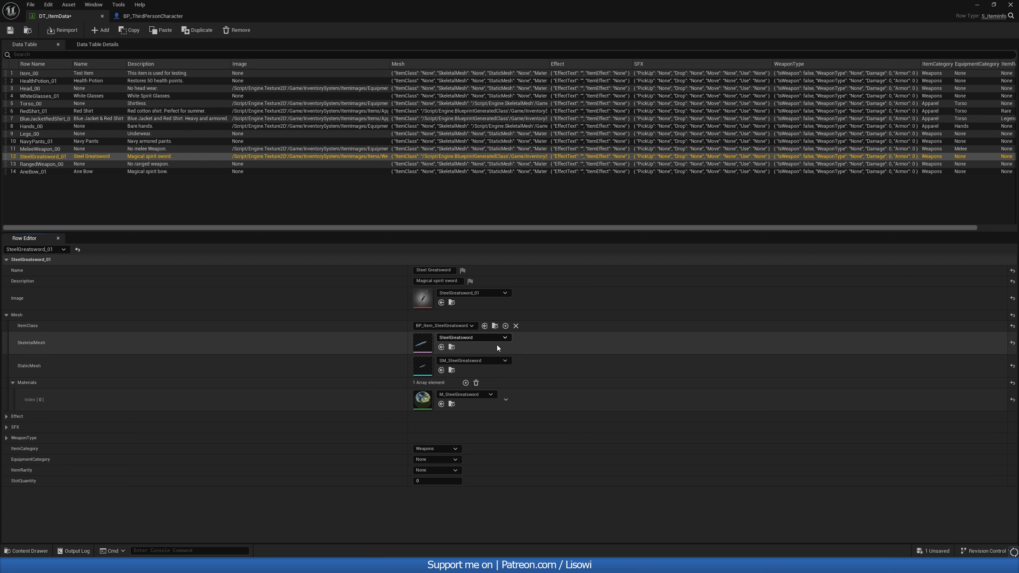
left_click(7, 417)
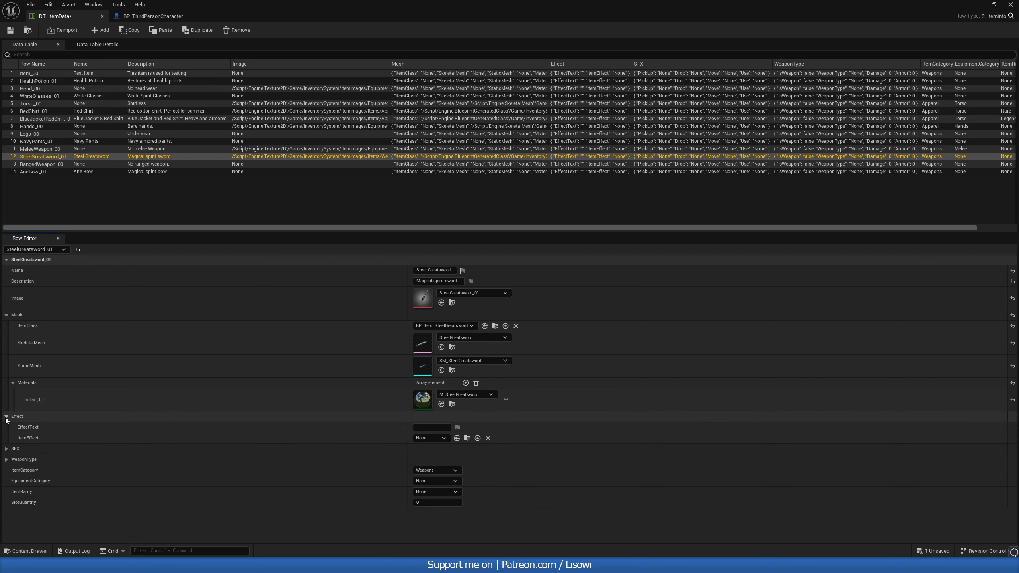
left_click(6, 417)
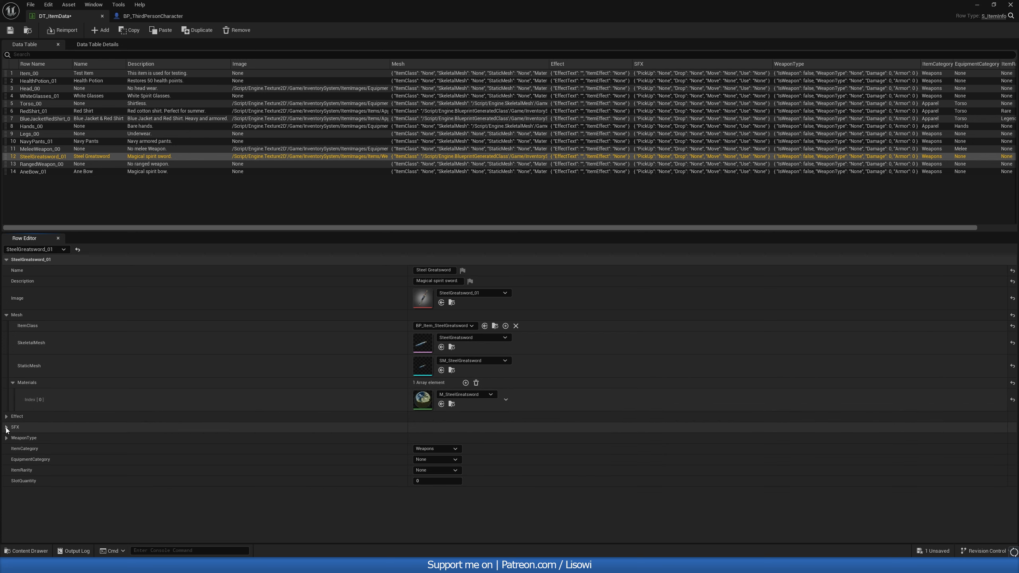
left_click(6, 428)
left_click(7, 428)
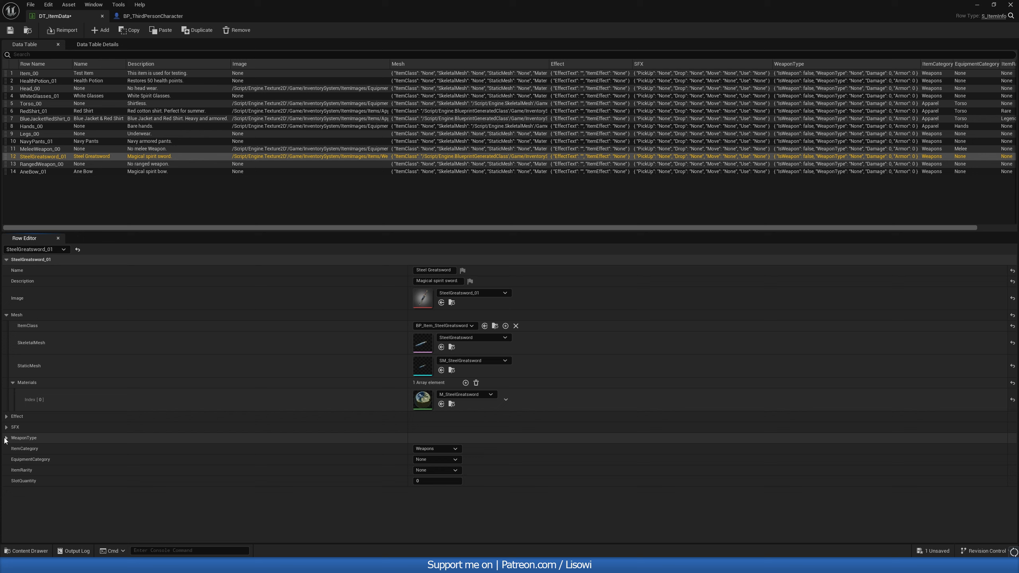
- Enable IsWeapon for the SteelGreatsword_01 row, with WeaponType Melee and Damage 40
left_click(6, 438)
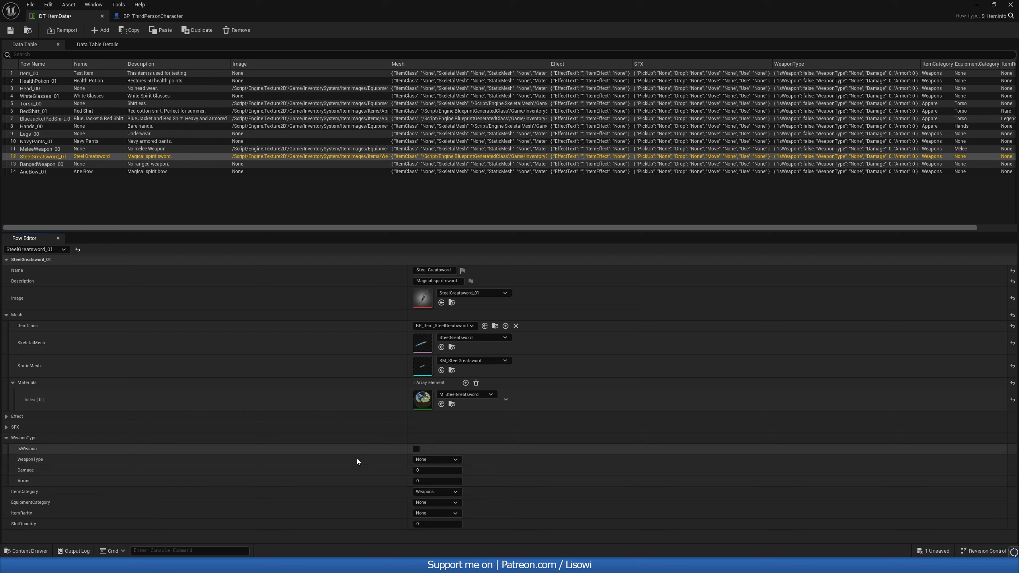
left_click(416, 449)
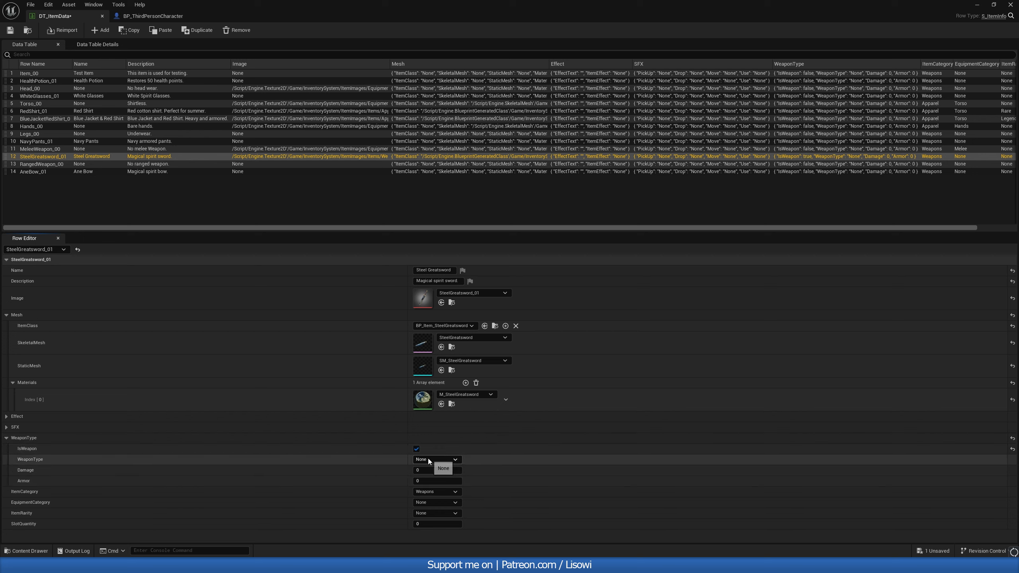
left_click(429, 459)
left_click(423, 474)
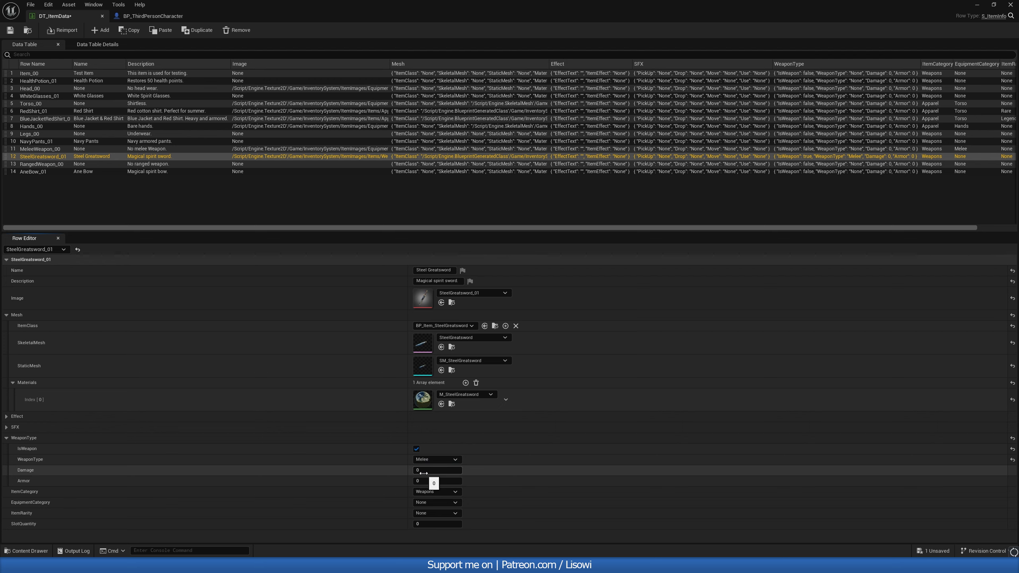
left_click(432, 471)
key("Return")
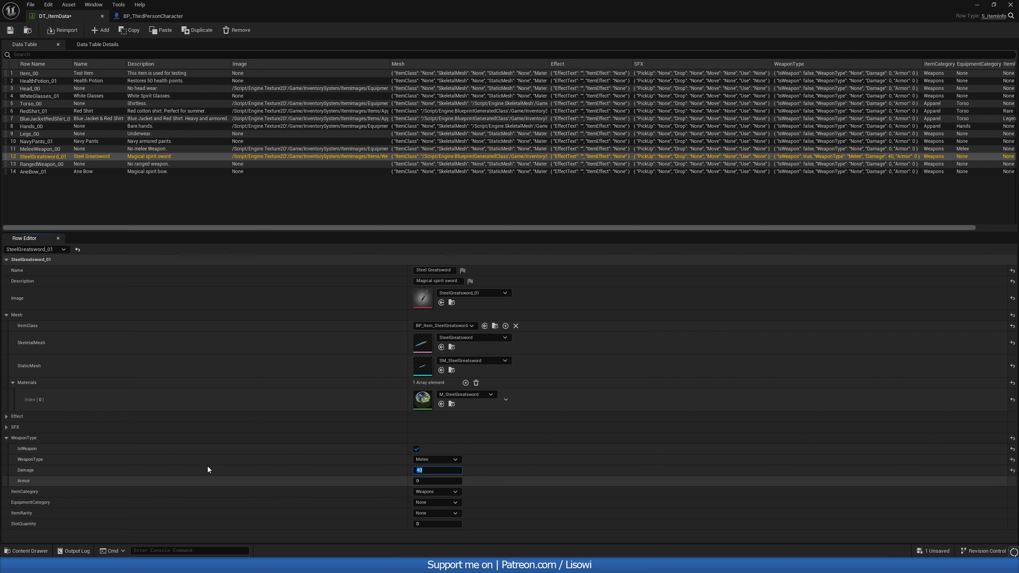
left_click(6, 438)
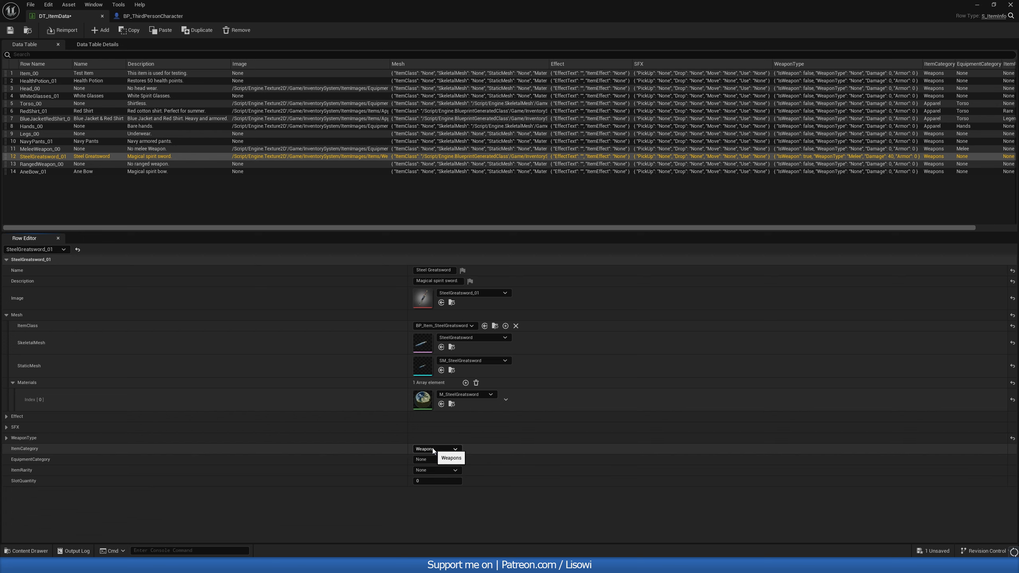
- Set the SteelGreatsword_01 row's EquipmentCategory to Melee, ItemRarity to Epic and SlotQuantity to 1, and save the data table
left_click(427, 461)
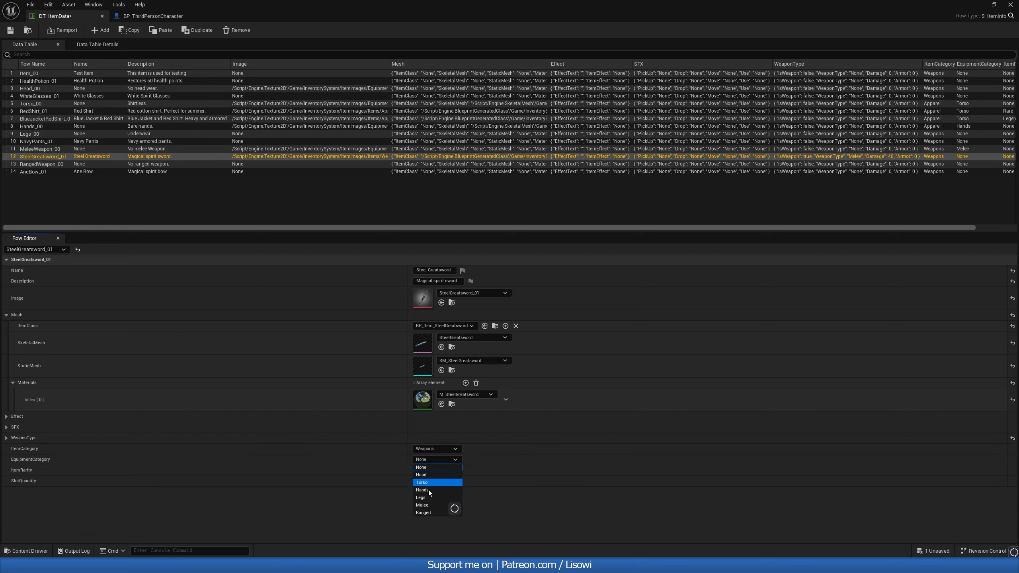
left_click(428, 504)
left_click(435, 471)
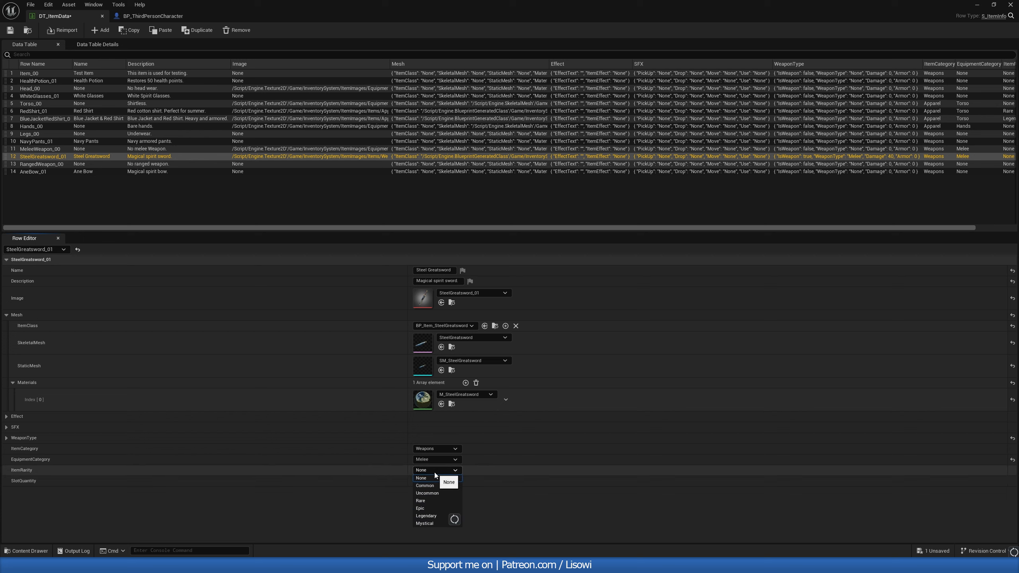
left_click(432, 508)
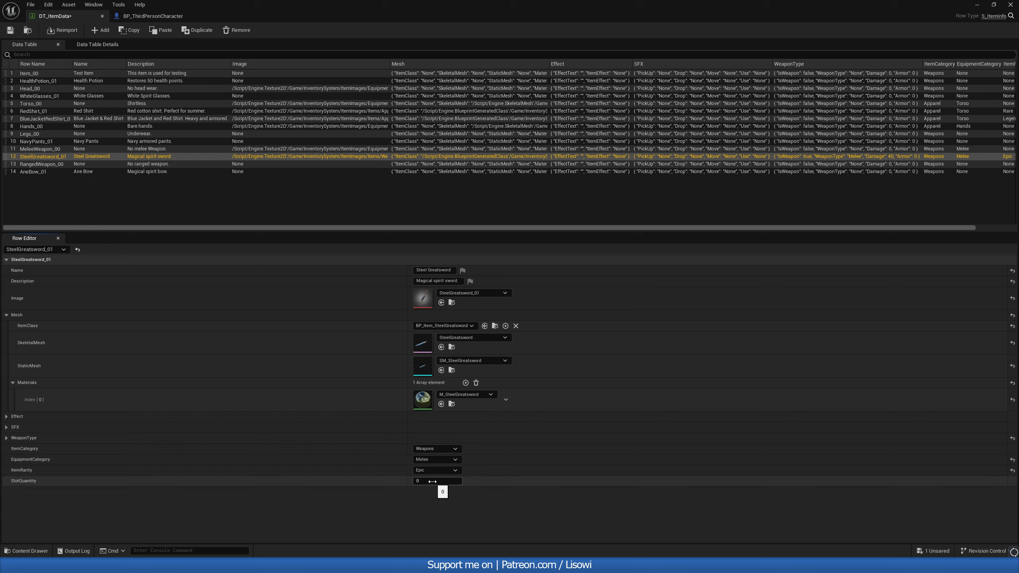
type("1")
key("Return")
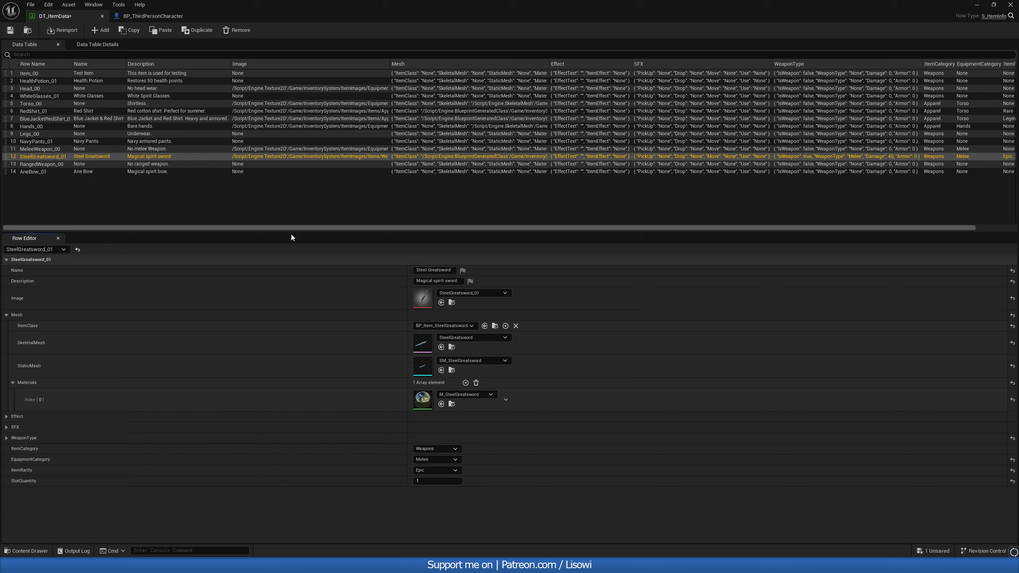
left_click(10, 30)
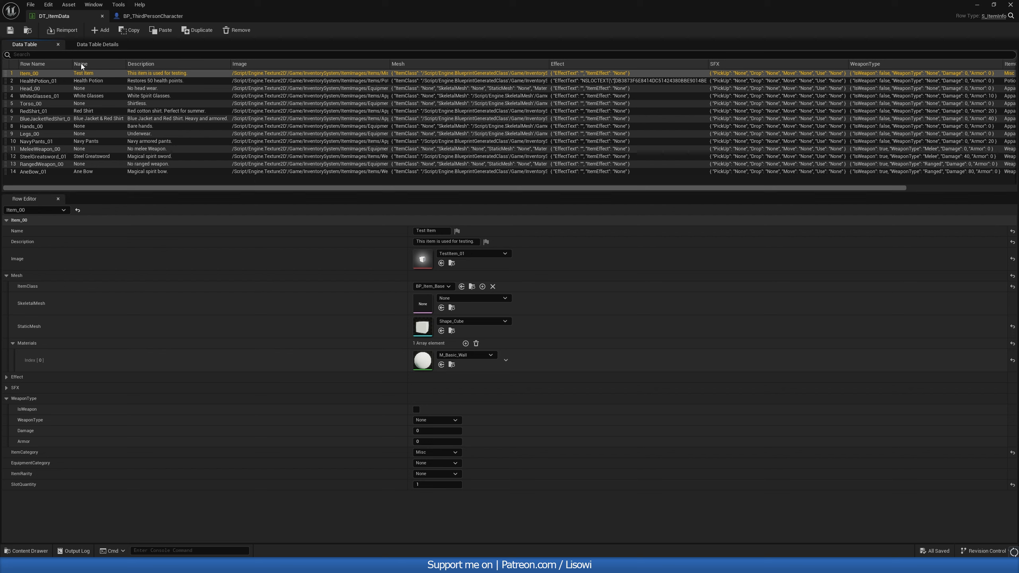
- Review the item settings of every row in DT_ItemData from HealthPotion_01 through AneBow_01
left_click(47, 80)
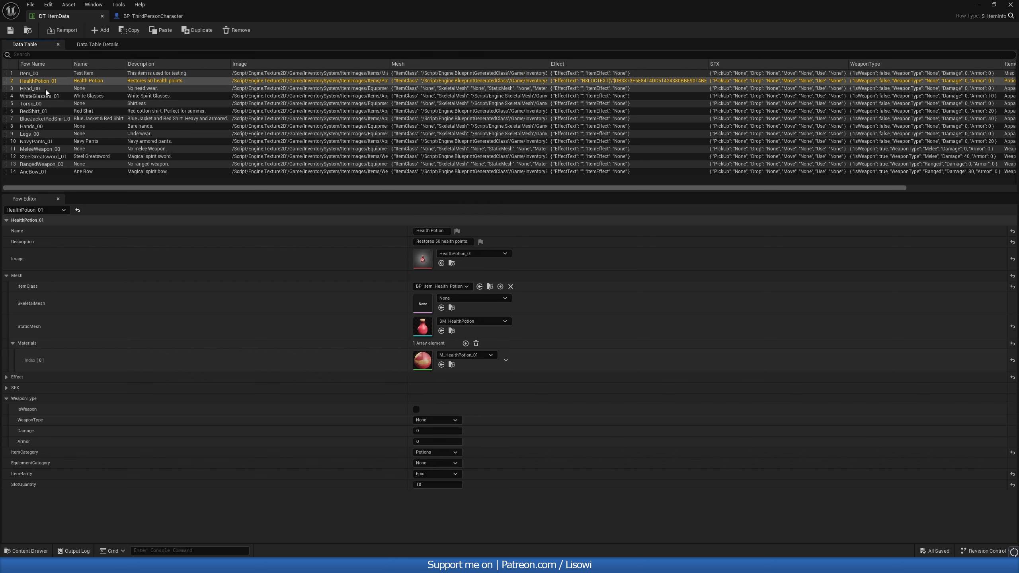
left_click(46, 89)
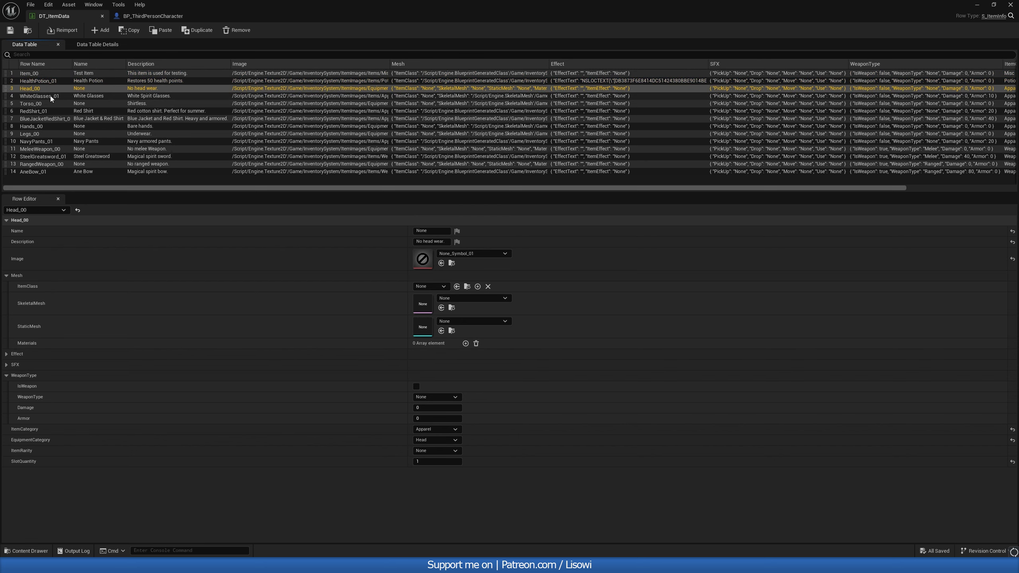
left_click(50, 95)
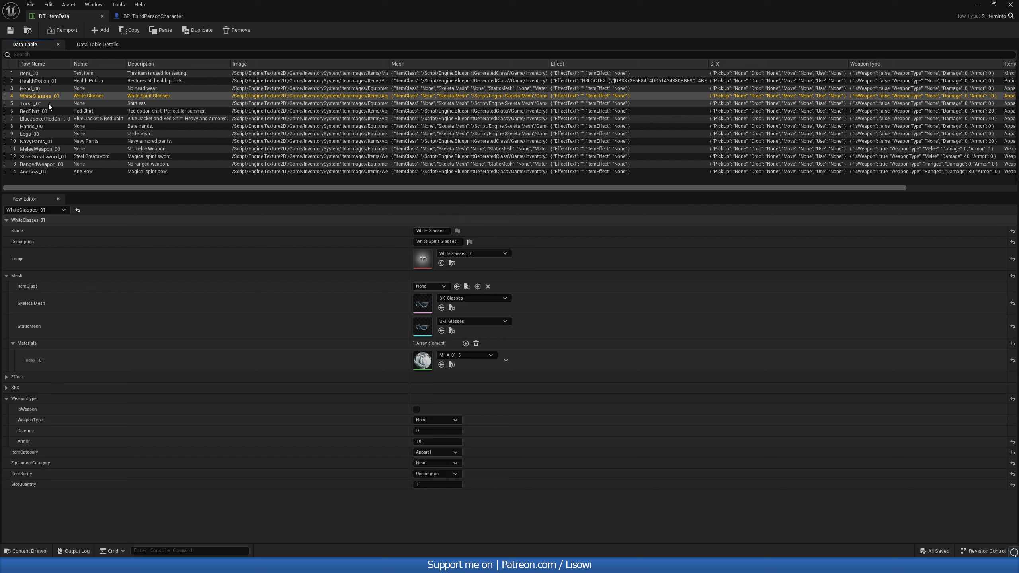
left_click(48, 105)
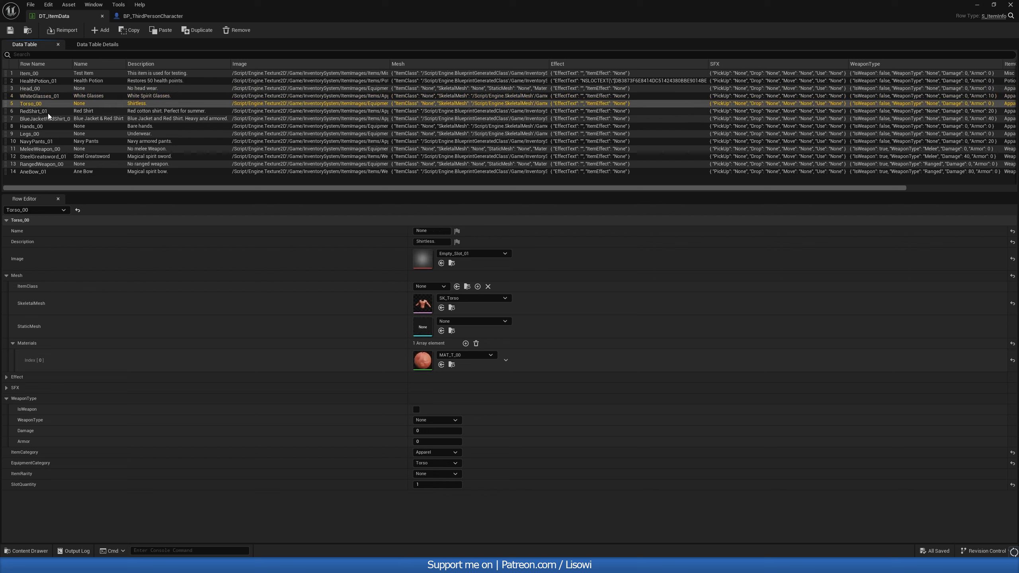
left_click(46, 112)
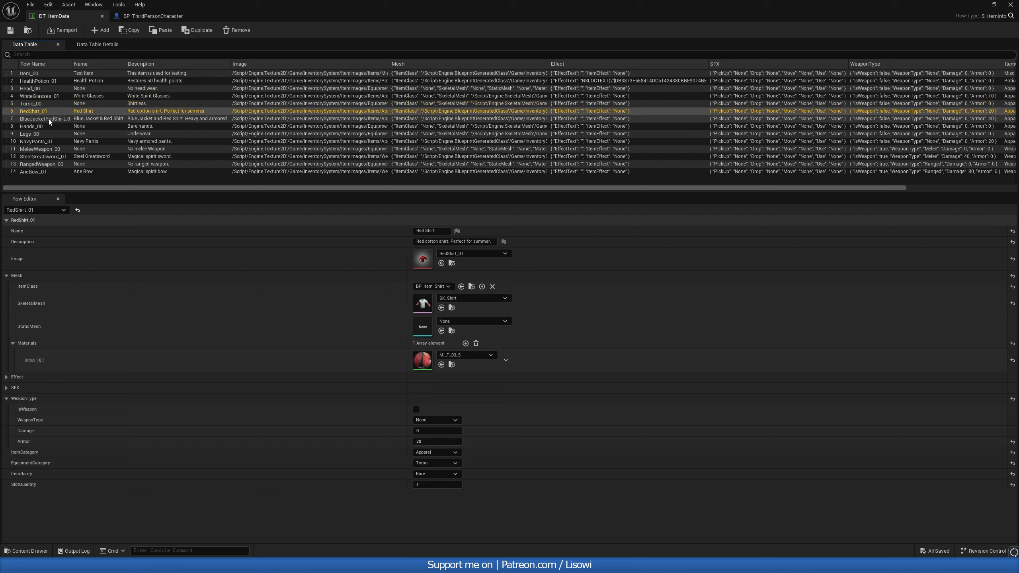
left_click(50, 120)
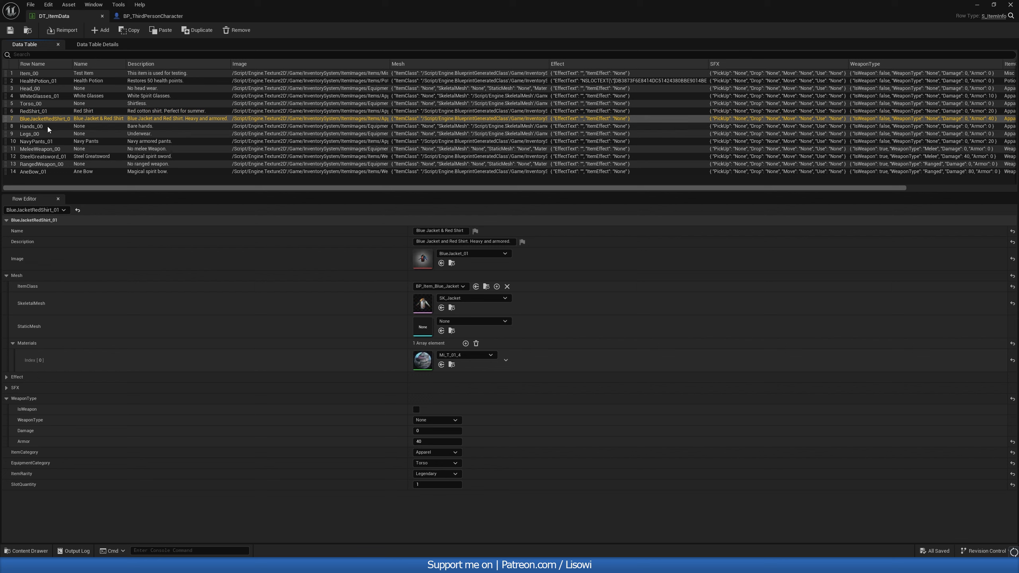
left_click(46, 126)
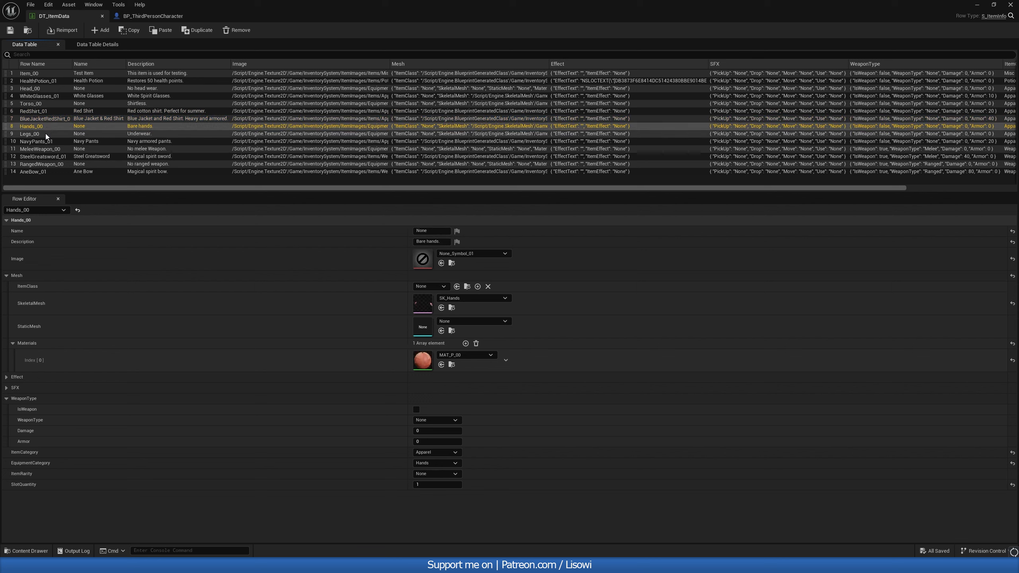
left_click(45, 134)
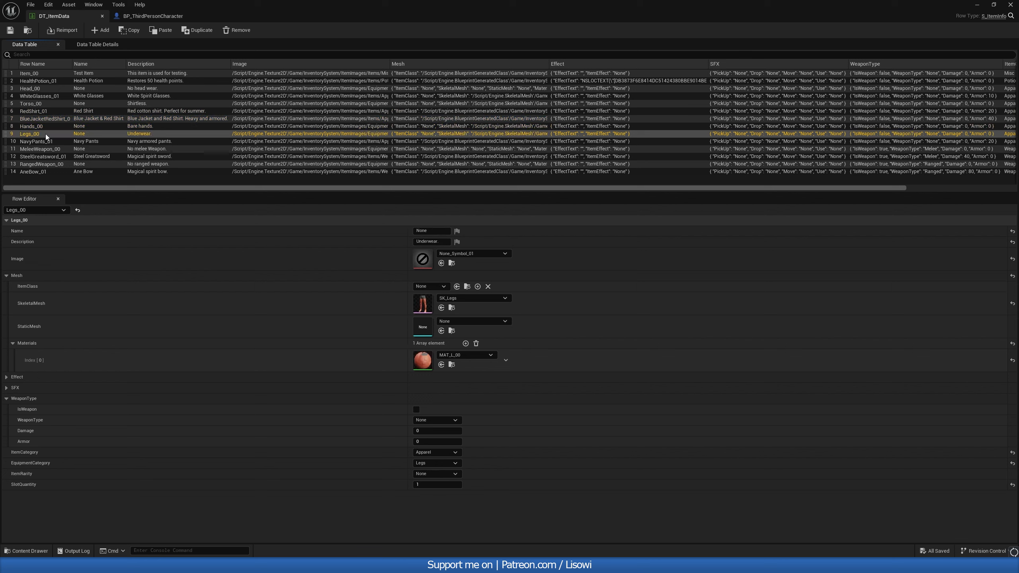
left_click(43, 144)
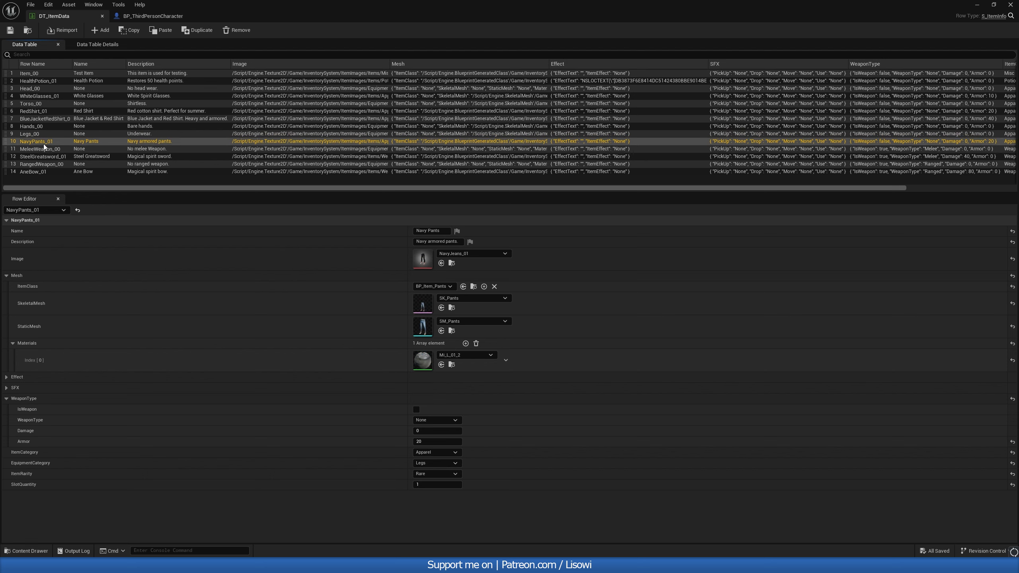
left_click(45, 151)
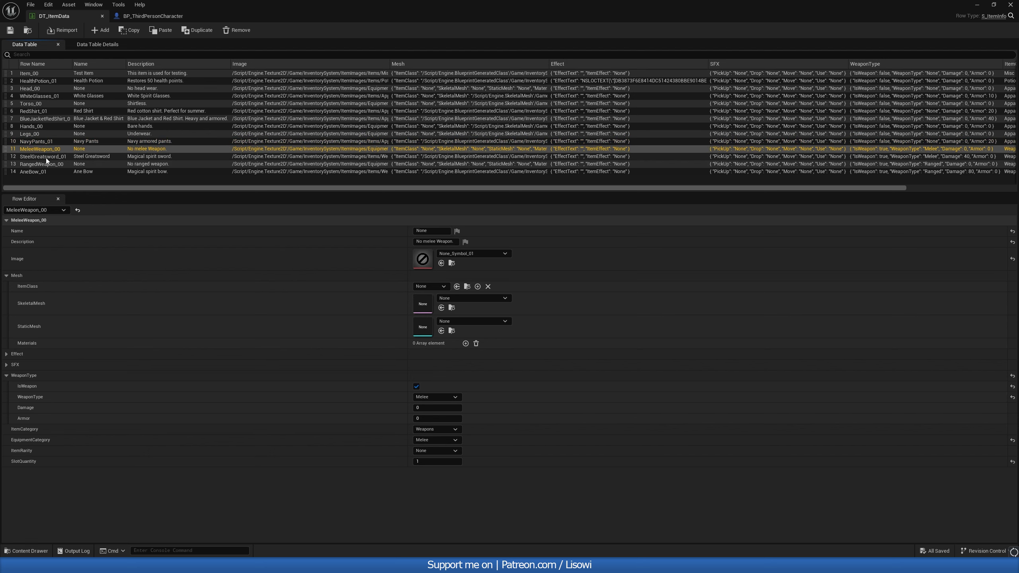
left_click(46, 158)
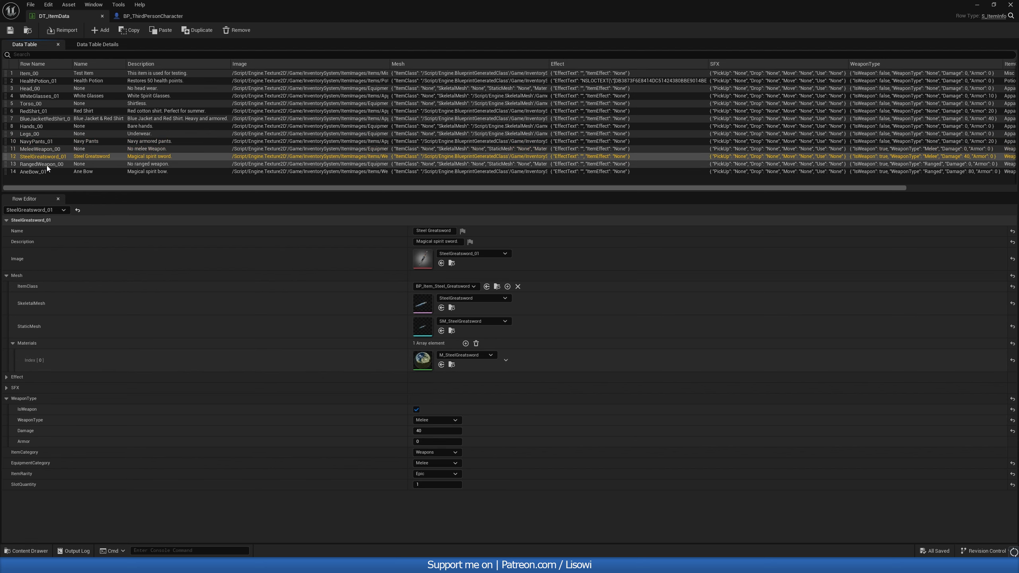
left_click(46, 165)
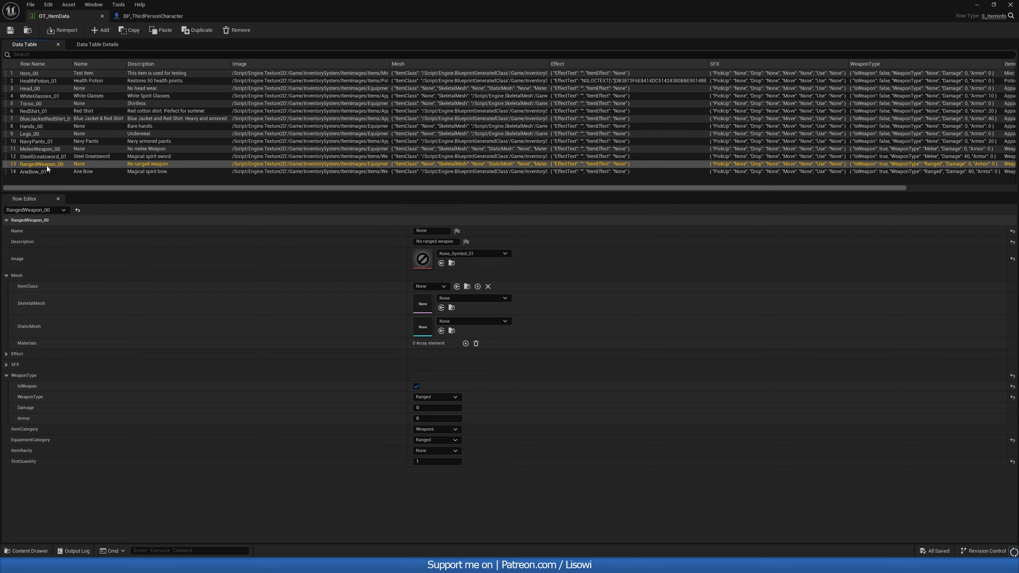
left_click(46, 173)
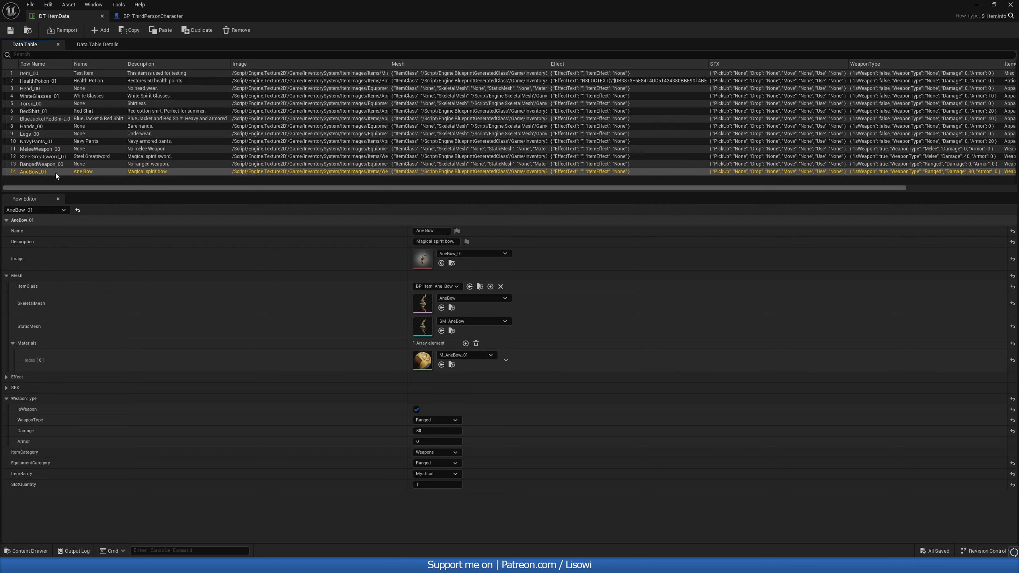